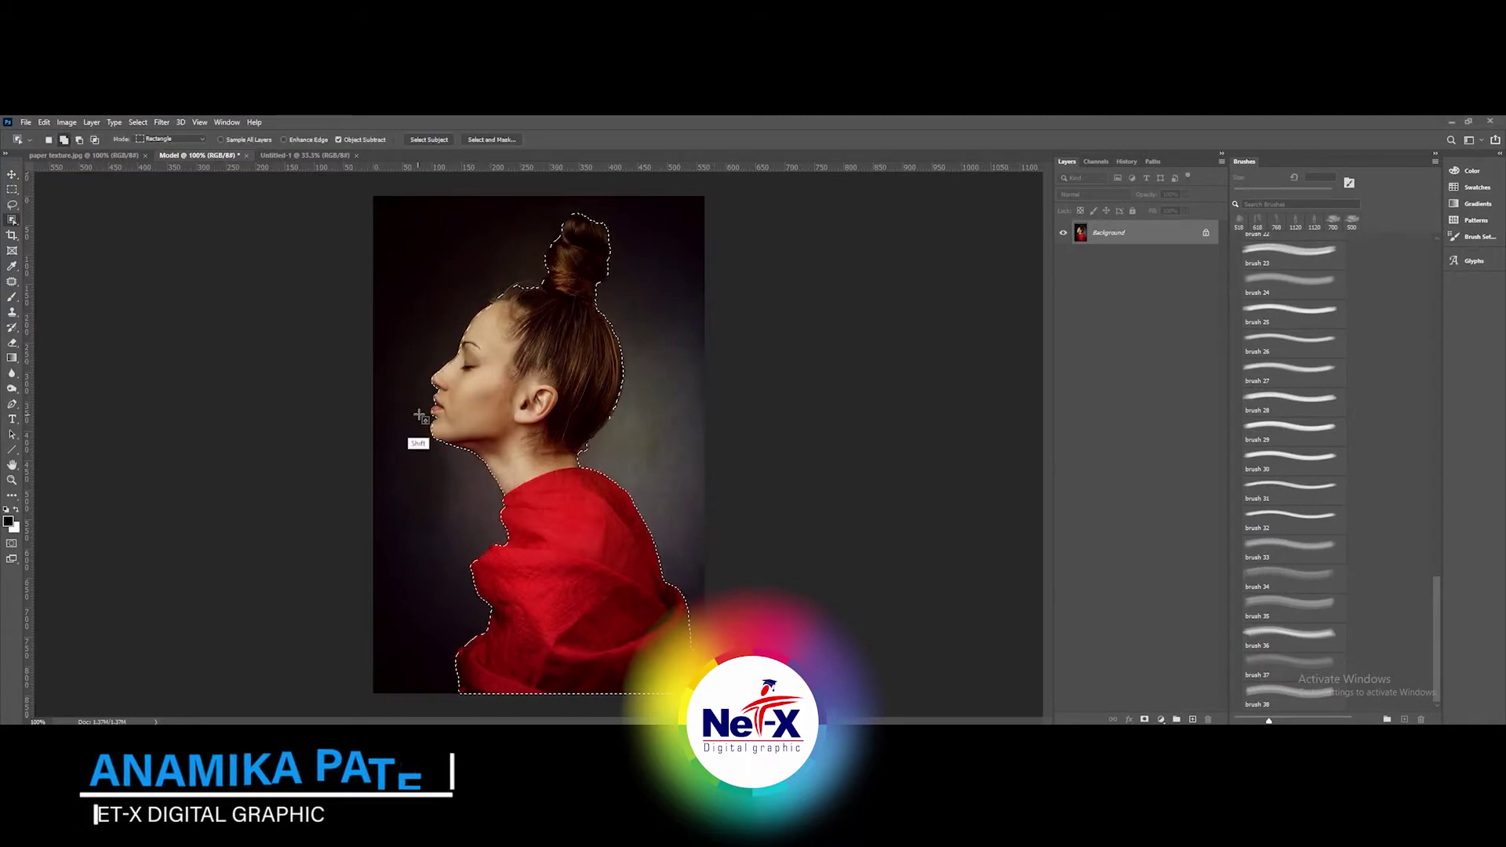
- Copy the selected woman onto her own Layer 1 above Background
key("ctrl+j")
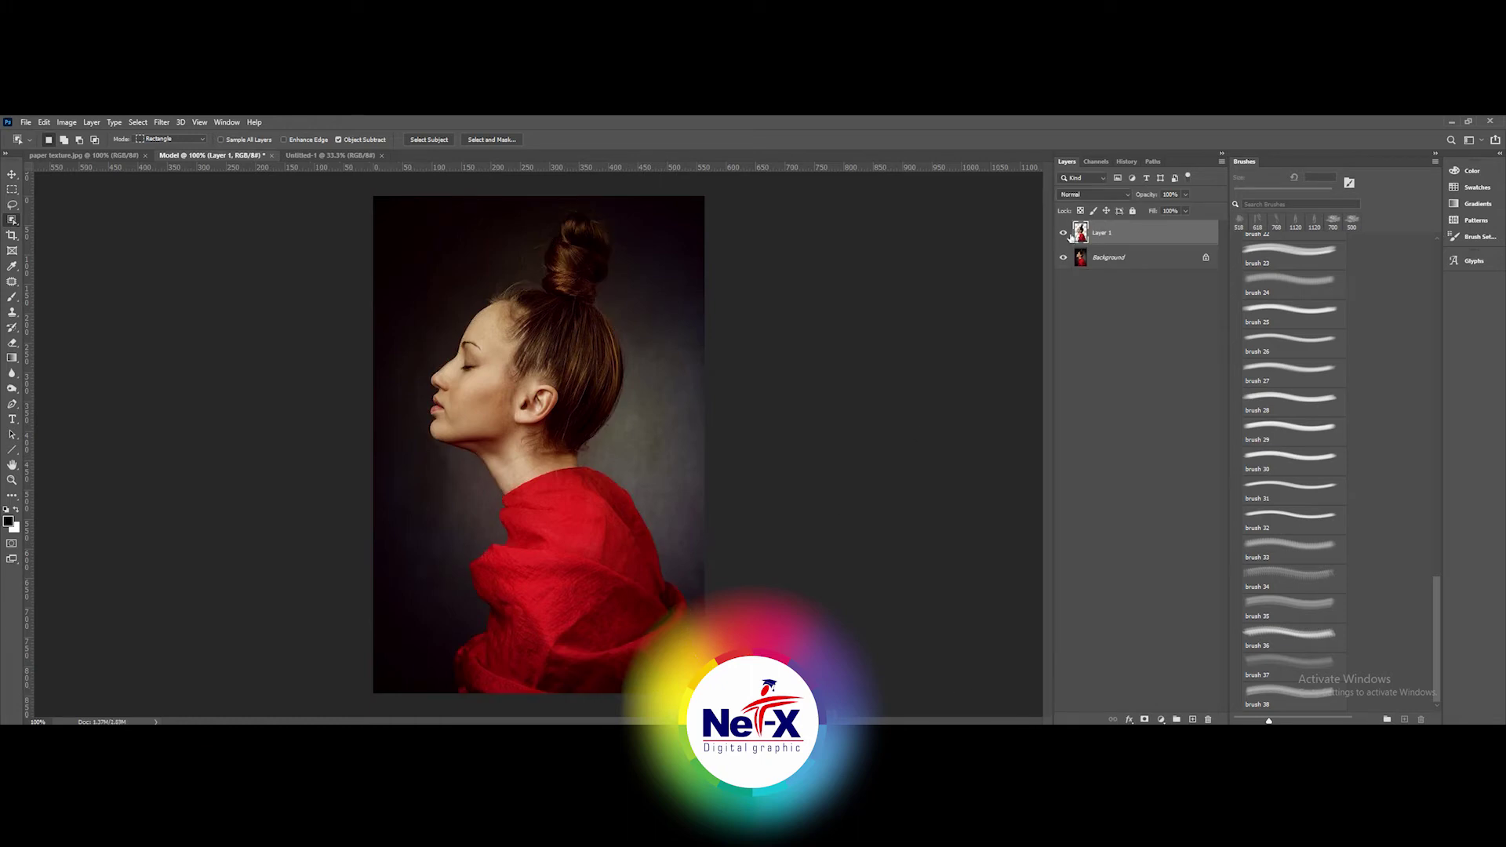
left_click(1132, 261)
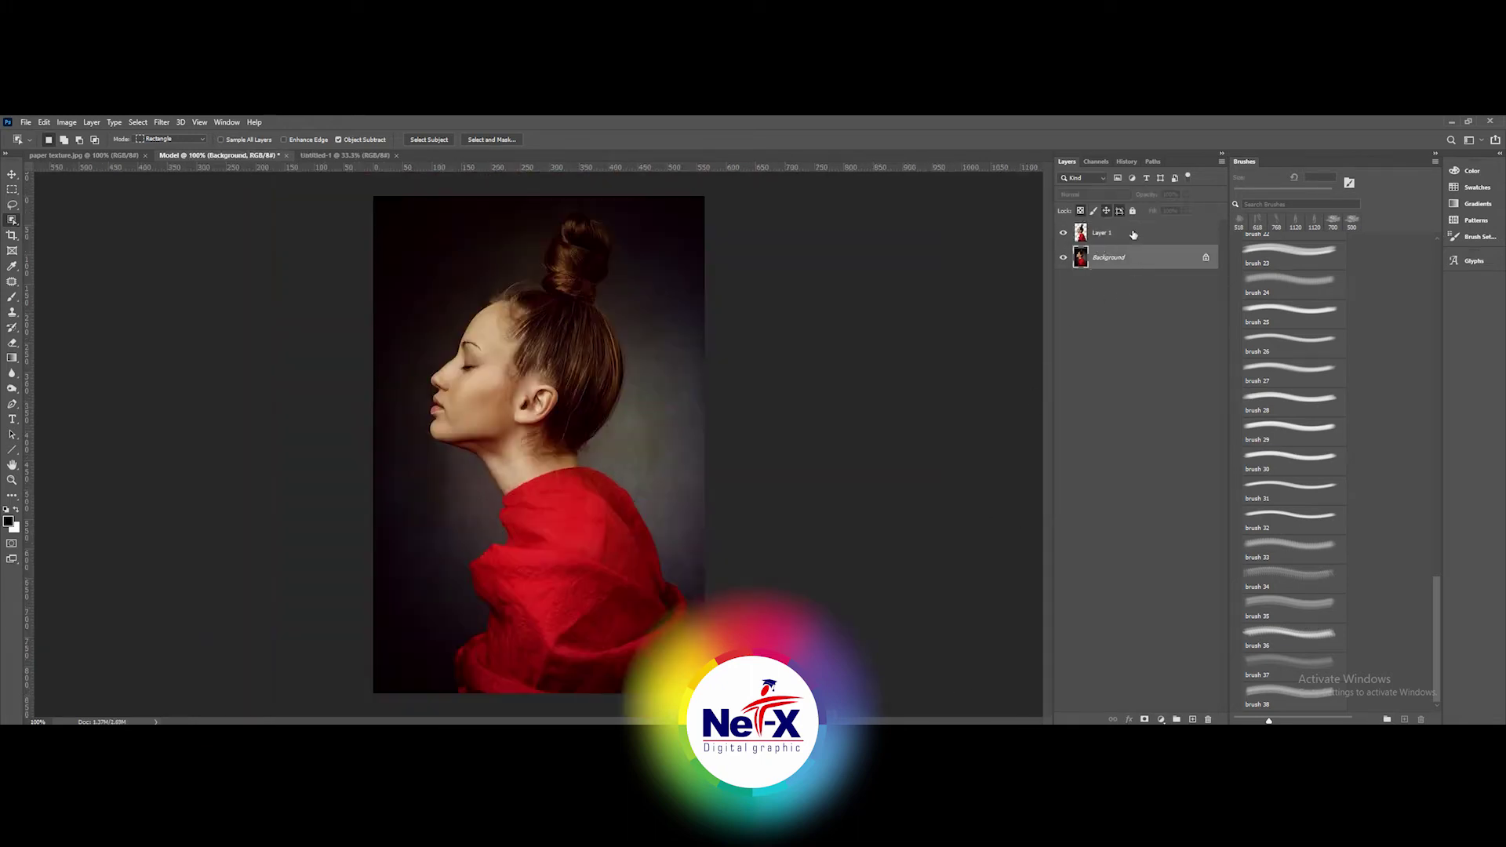
left_click(1102, 233)
- Add a Levels adjustment layer that brightens the image by lowering the white input
left_click(1161, 719)
left_click(1192, 561)
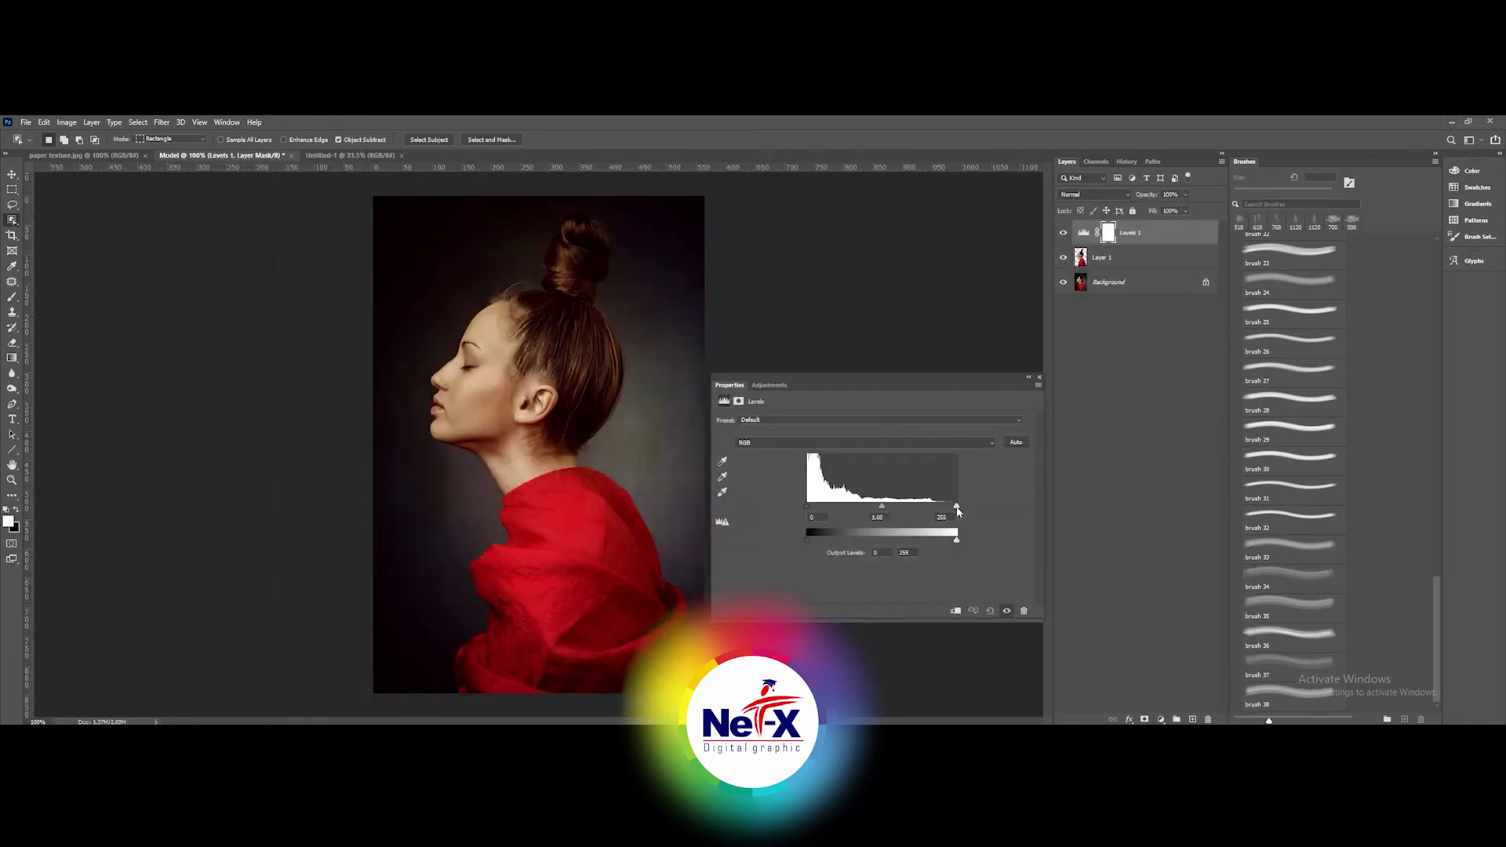
left_click_drag(956, 506, 939, 510)
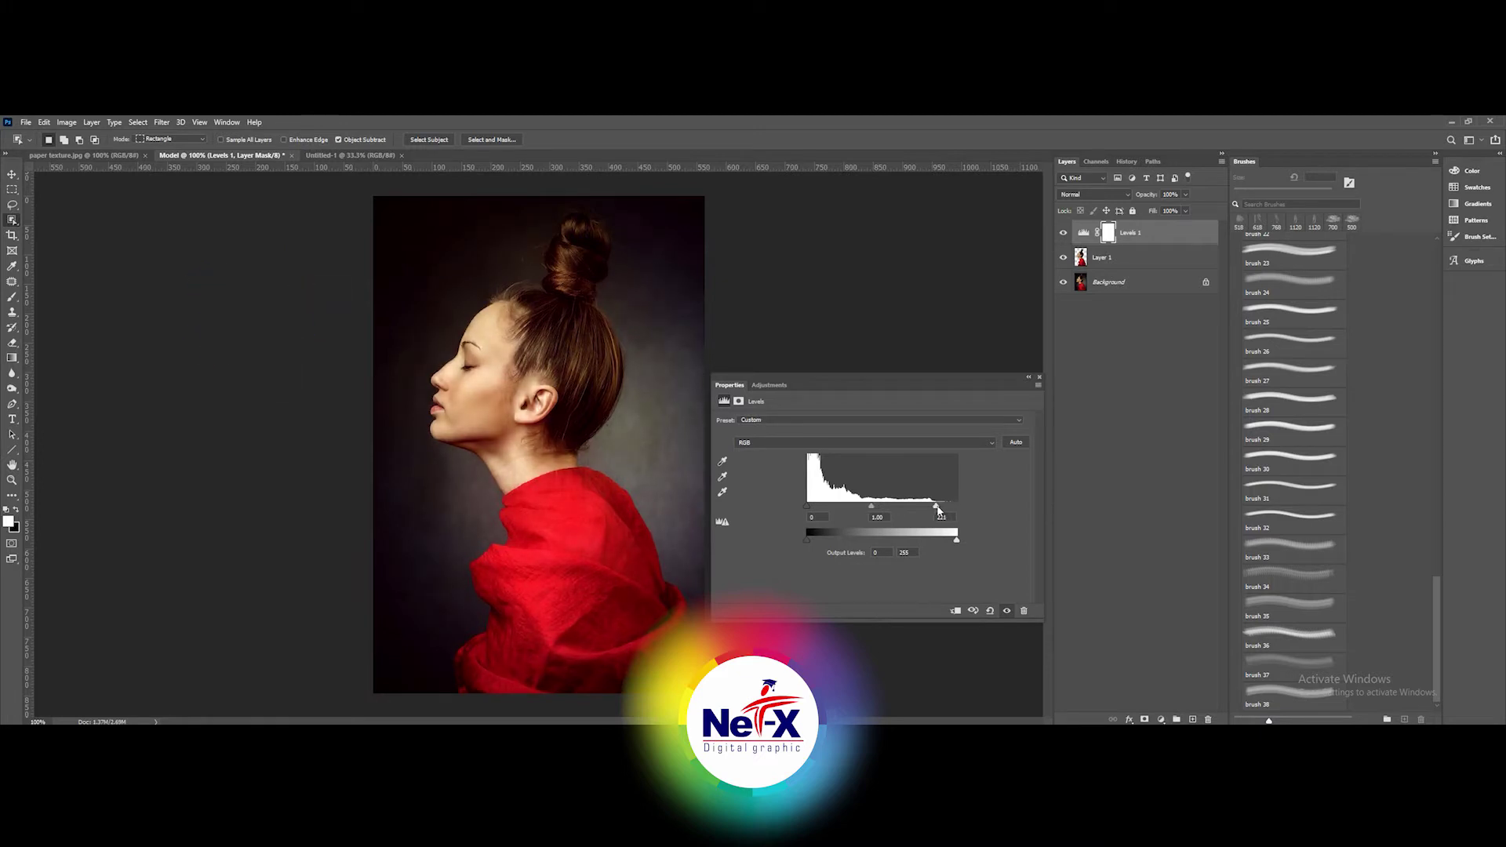
left_click(1039, 377)
left_click(1101, 257)
left_click(16, 176)
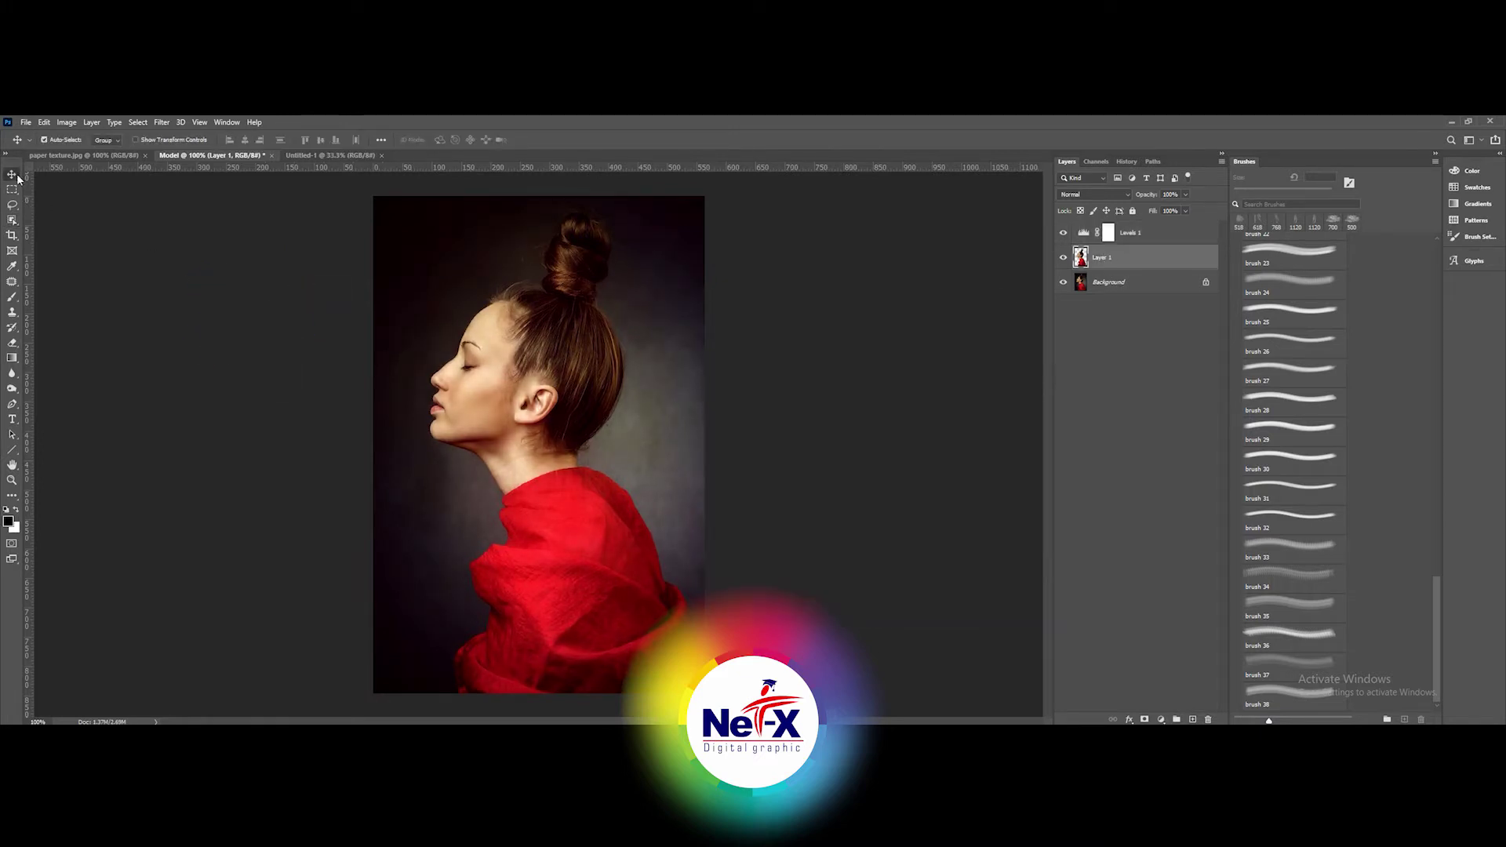
- Shift the woman's colours toward cyan with Color Balance set to Cyan-Red -21
left_click(67, 122)
mouse_move(106, 224)
left_click(228, 226)
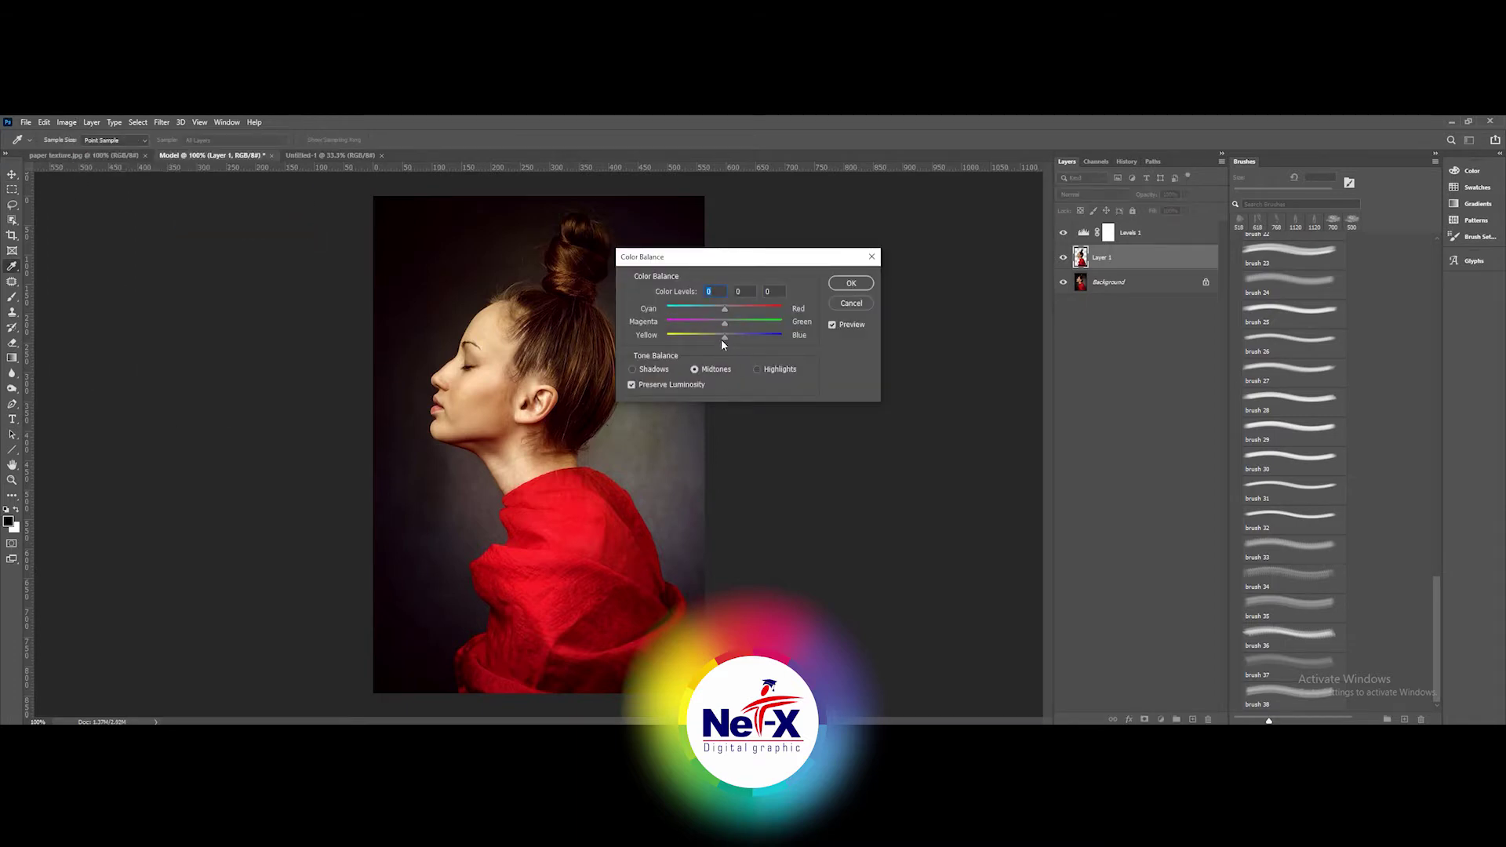
left_click_drag(736, 337, 714, 312)
key("Return")
- Duplicate the Background and brighten the copy with Levels set to 221 white and 4 black
left_click(1140, 239)
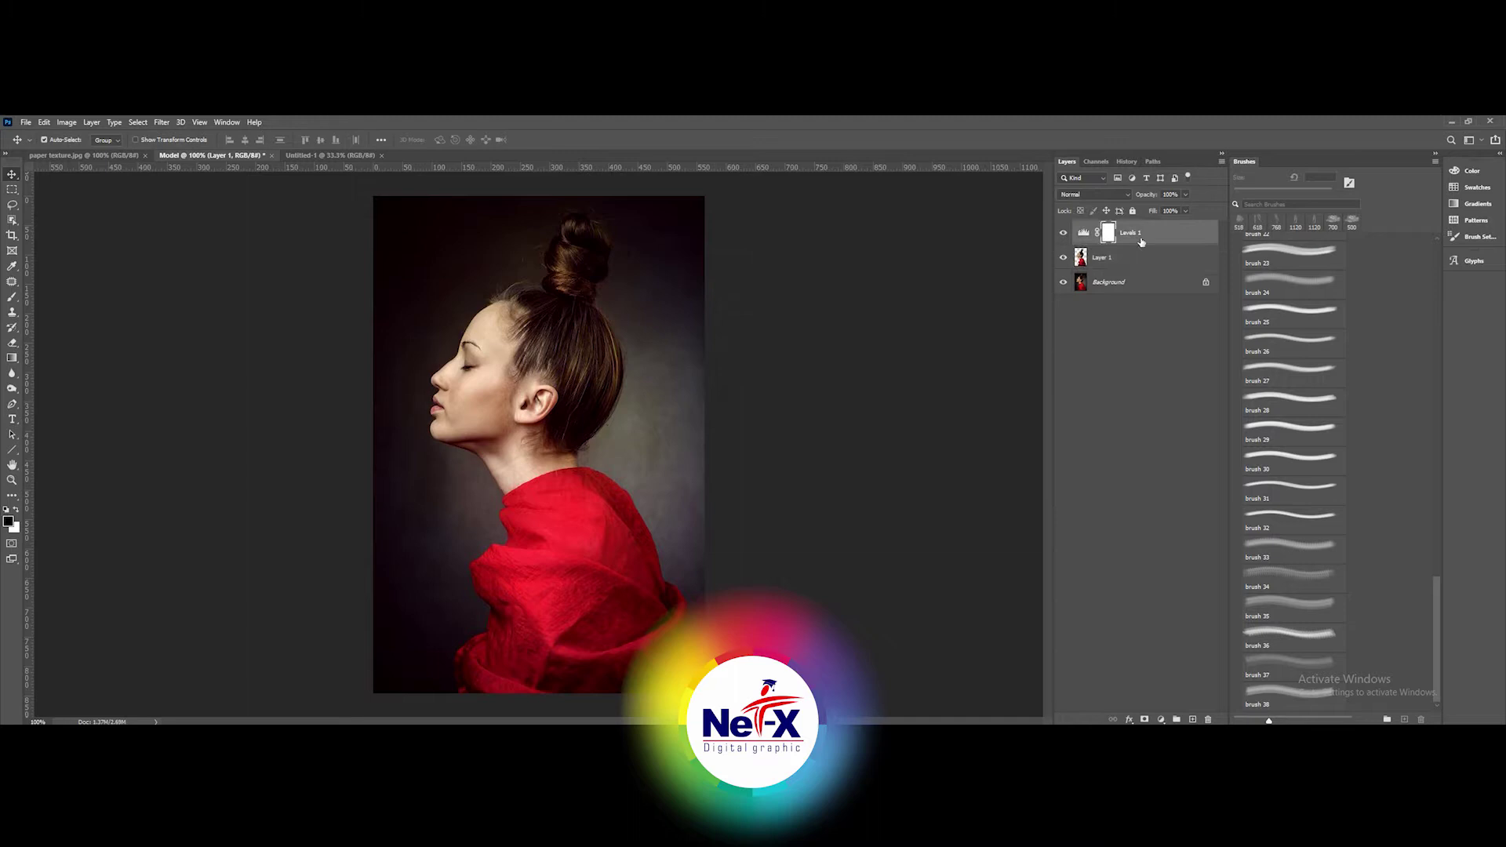
left_click(1133, 286)
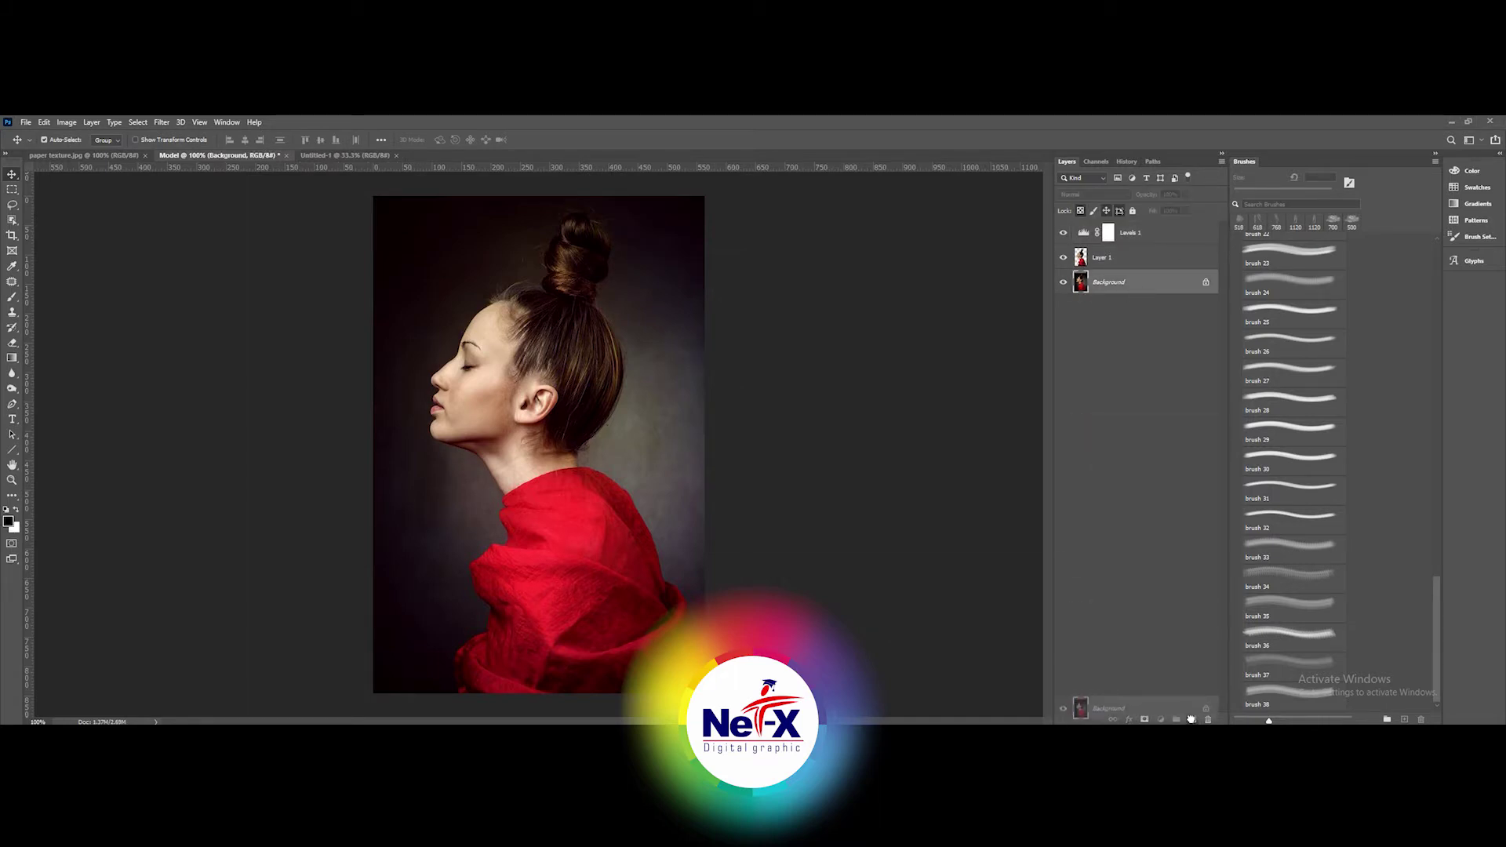
left_click_drag(1141, 288, 1192, 719)
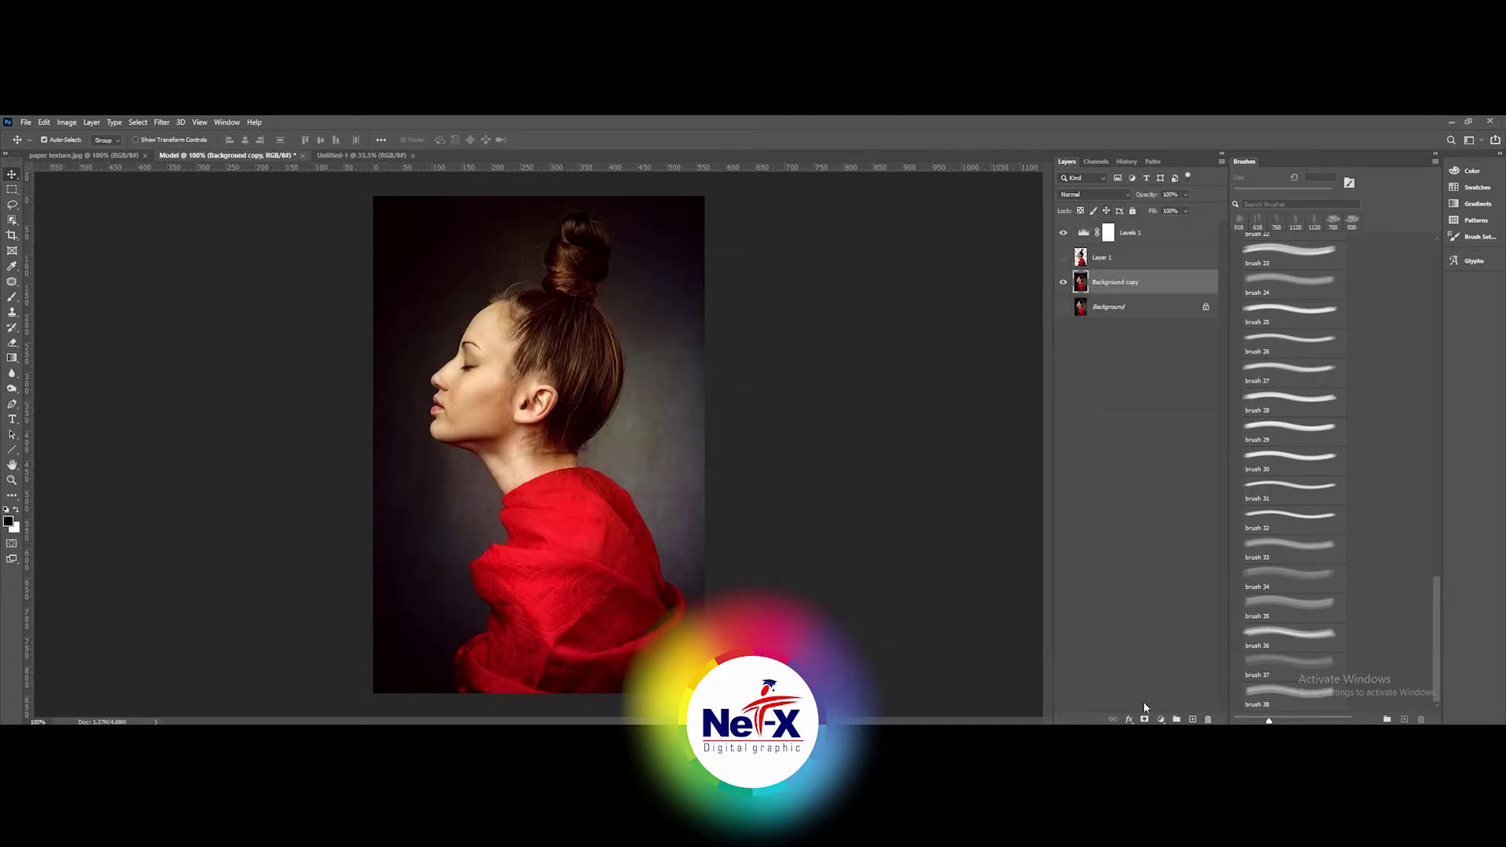
key("ctrl+l")
left_click_drag(1020, 257, 890, 245)
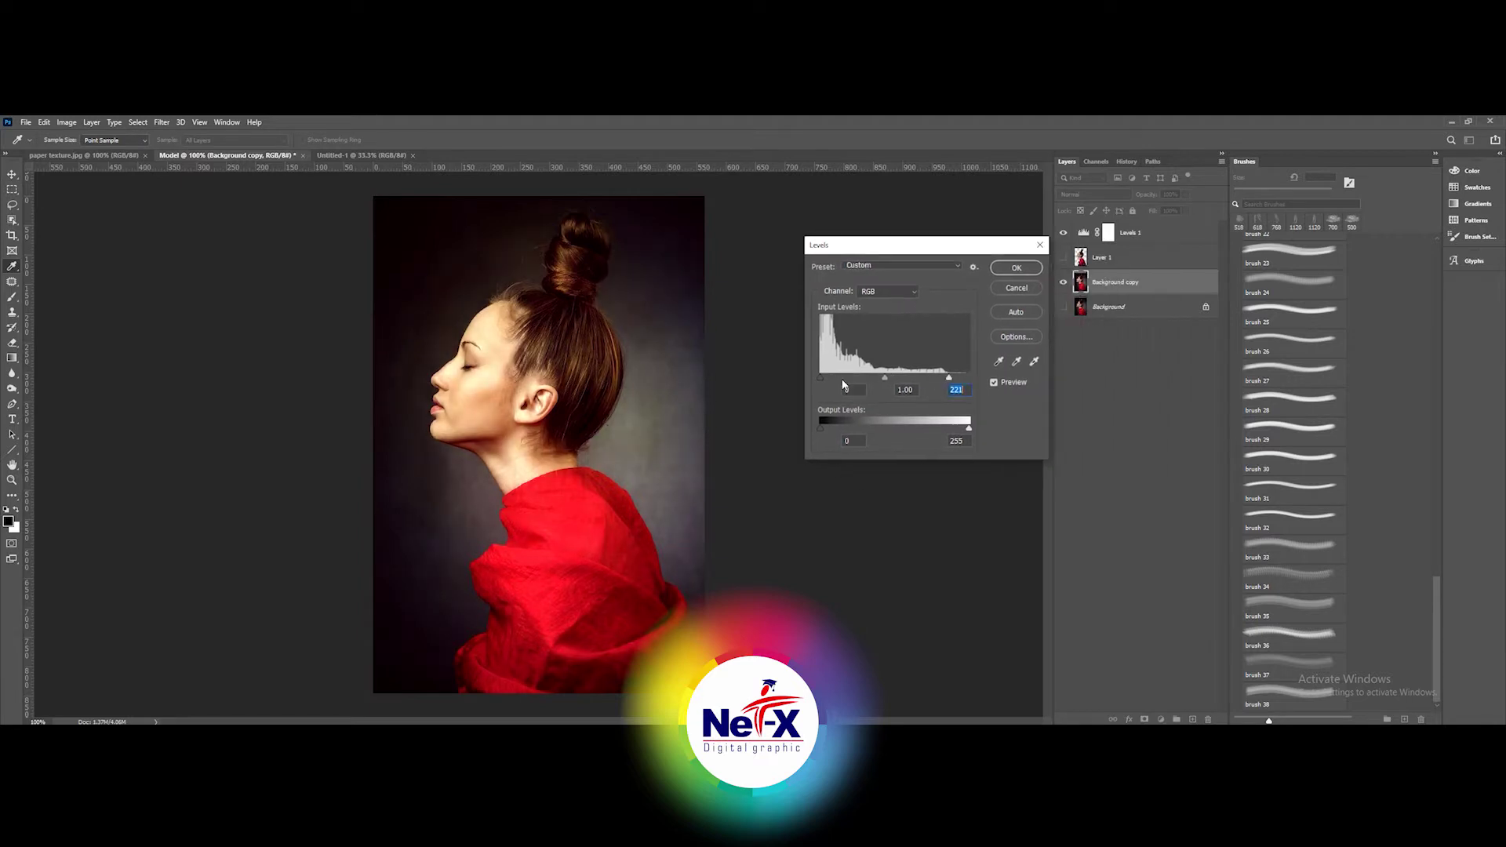
left_click_drag(820, 378, 832, 430)
left_click(1016, 267)
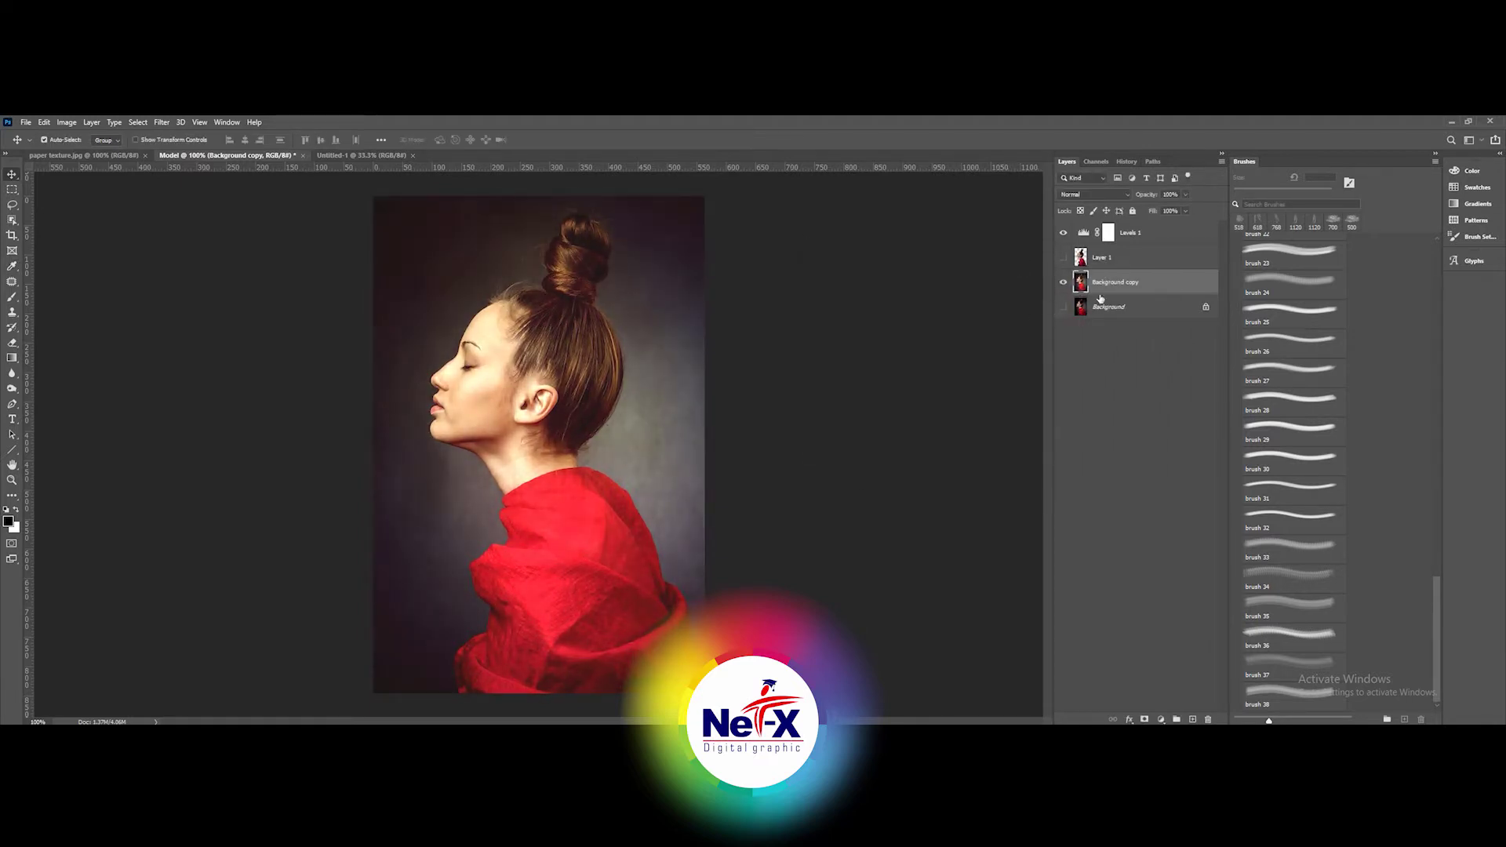
- Merge the Background copy into Layer 1
left_click(1062, 257)
left_click(1122, 257, "shift")
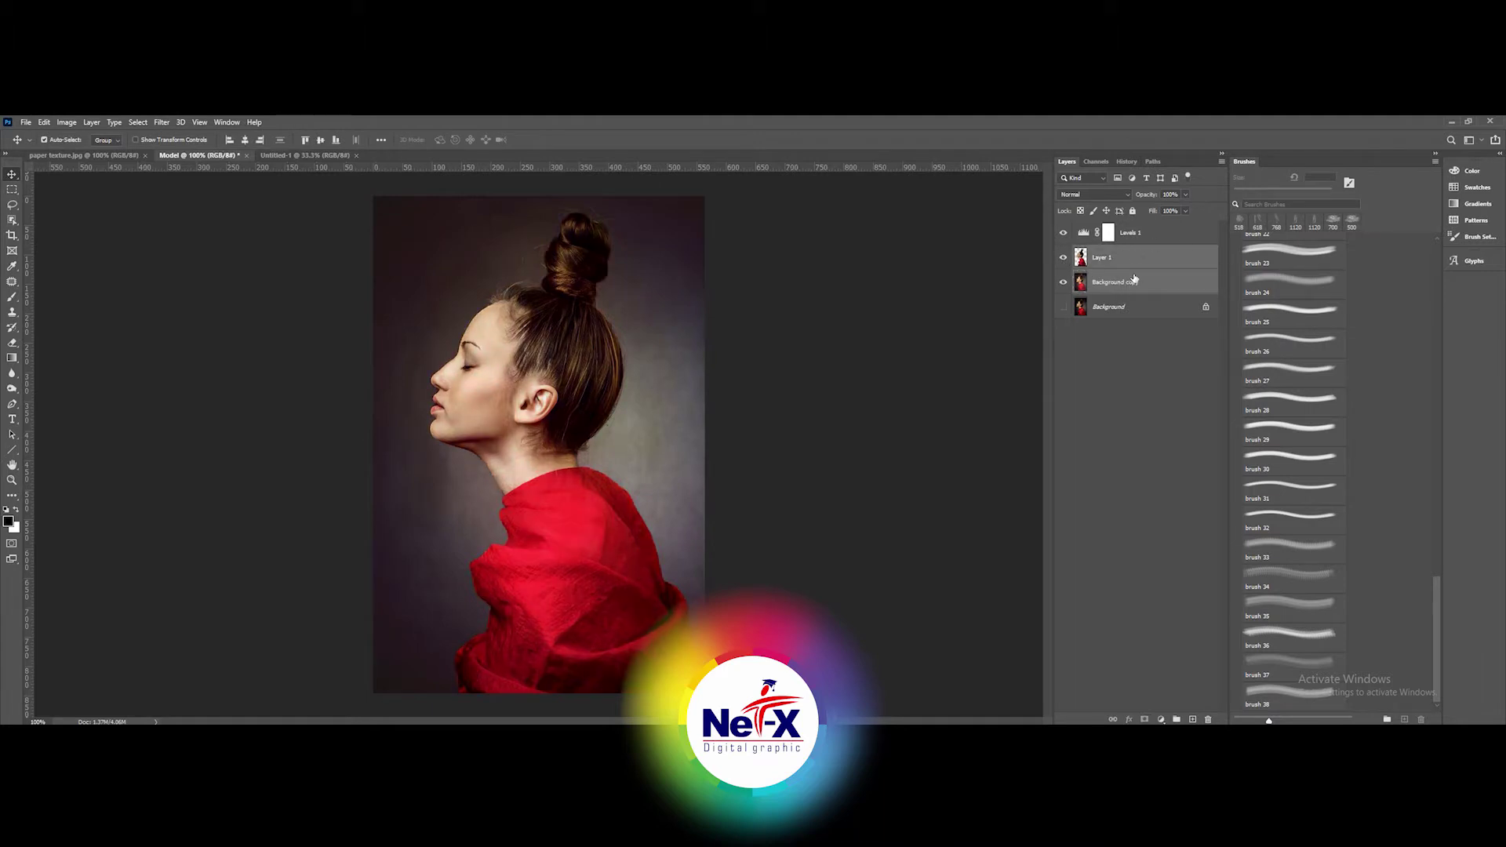
right_click(1151, 276)
left_click(1163, 393)
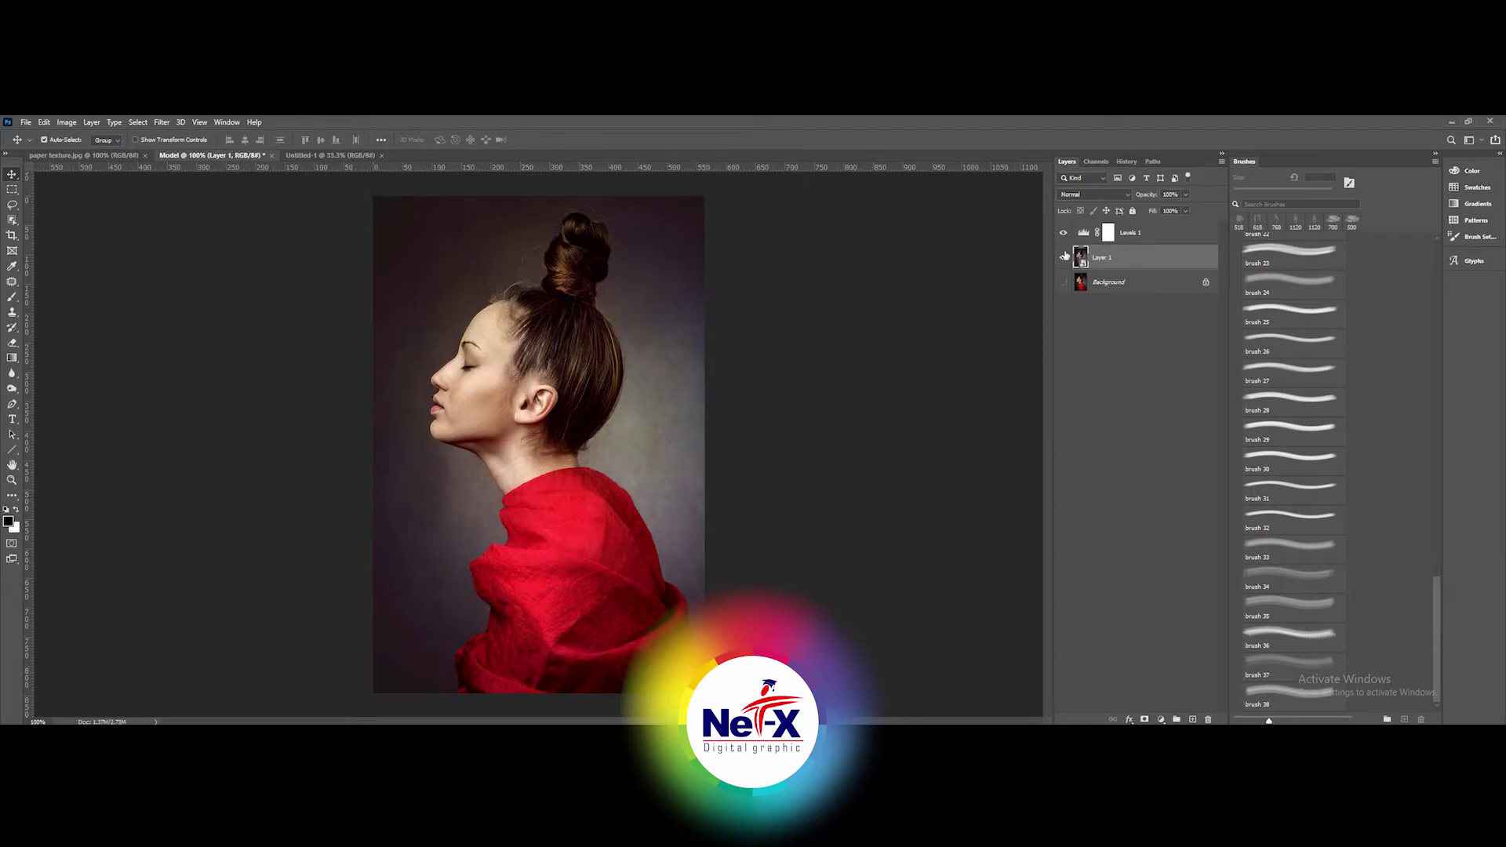
- Lower the Levels 1 white input from 221 to 206
left_click(1063, 233)
left_click(1083, 232)
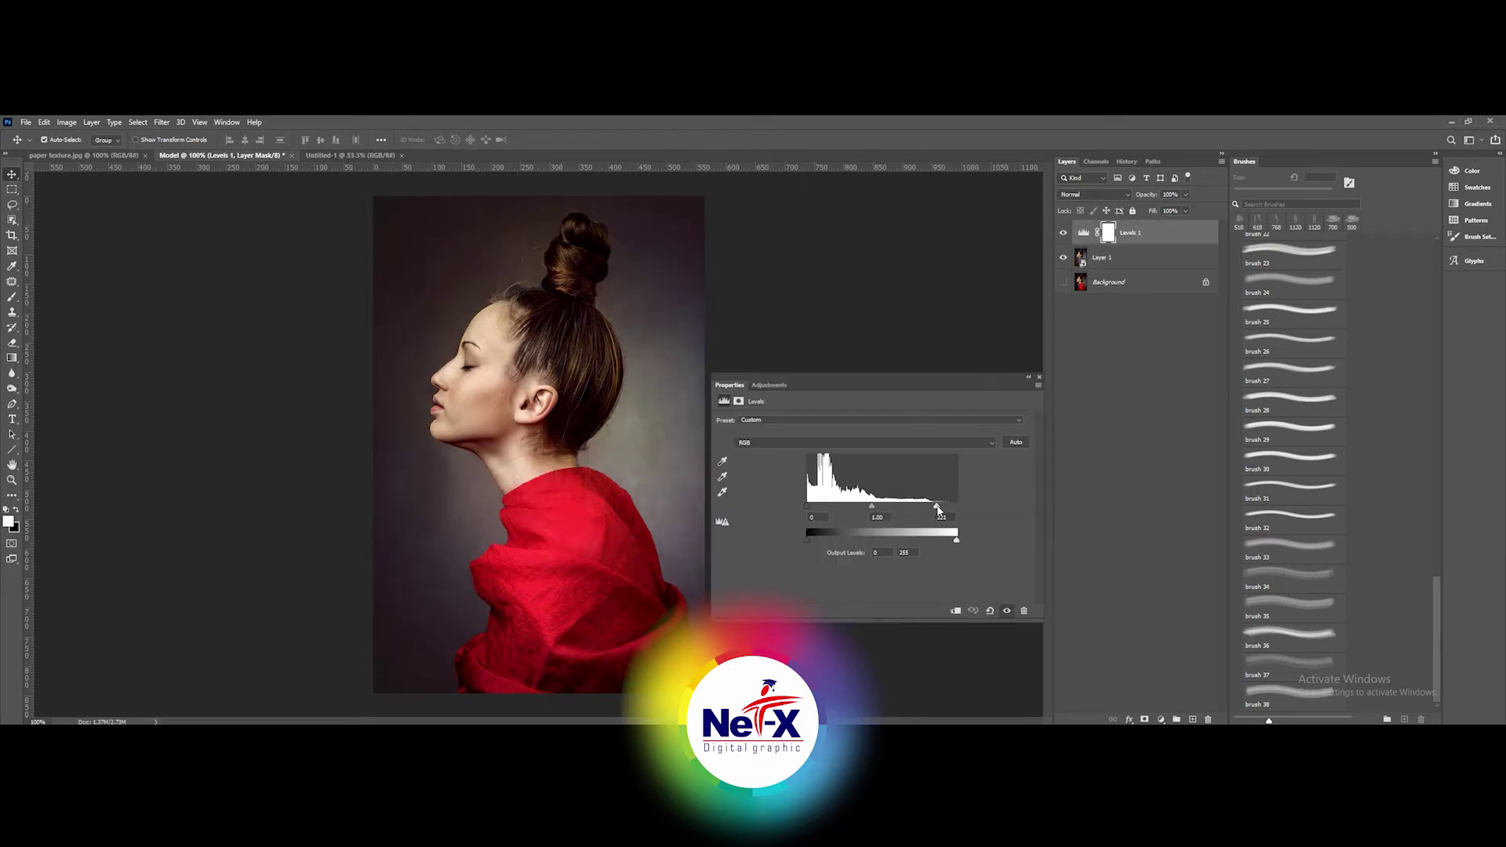
left_click_drag(938, 510, 930, 510)
left_click(1039, 382)
left_click(1102, 257)
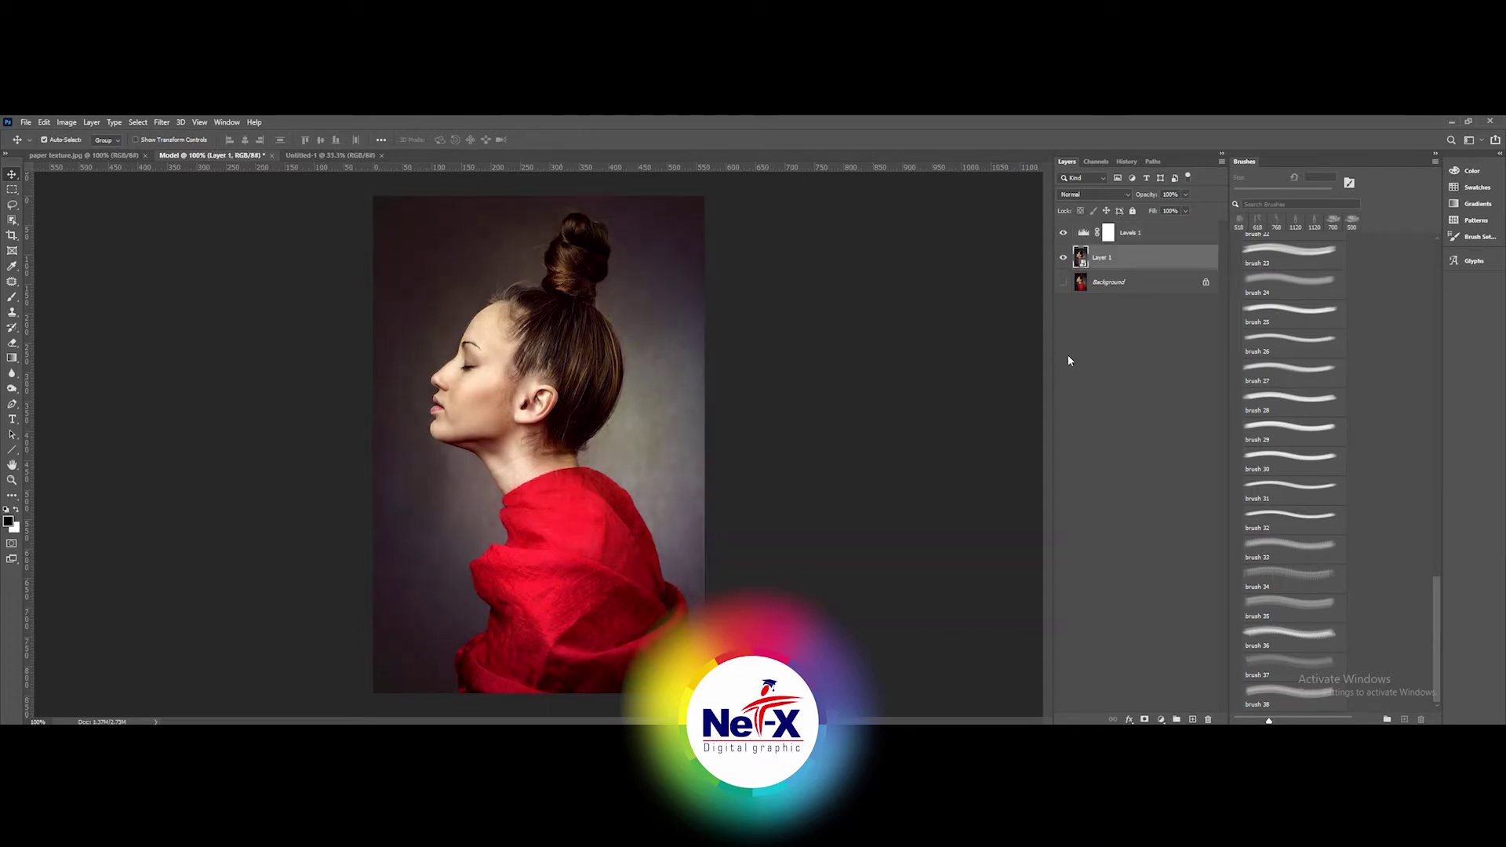
- Apply the Dry Brush and Cutout filters from the Filter Gallery to Layer 1
left_click(159, 122)
left_click(180, 191)
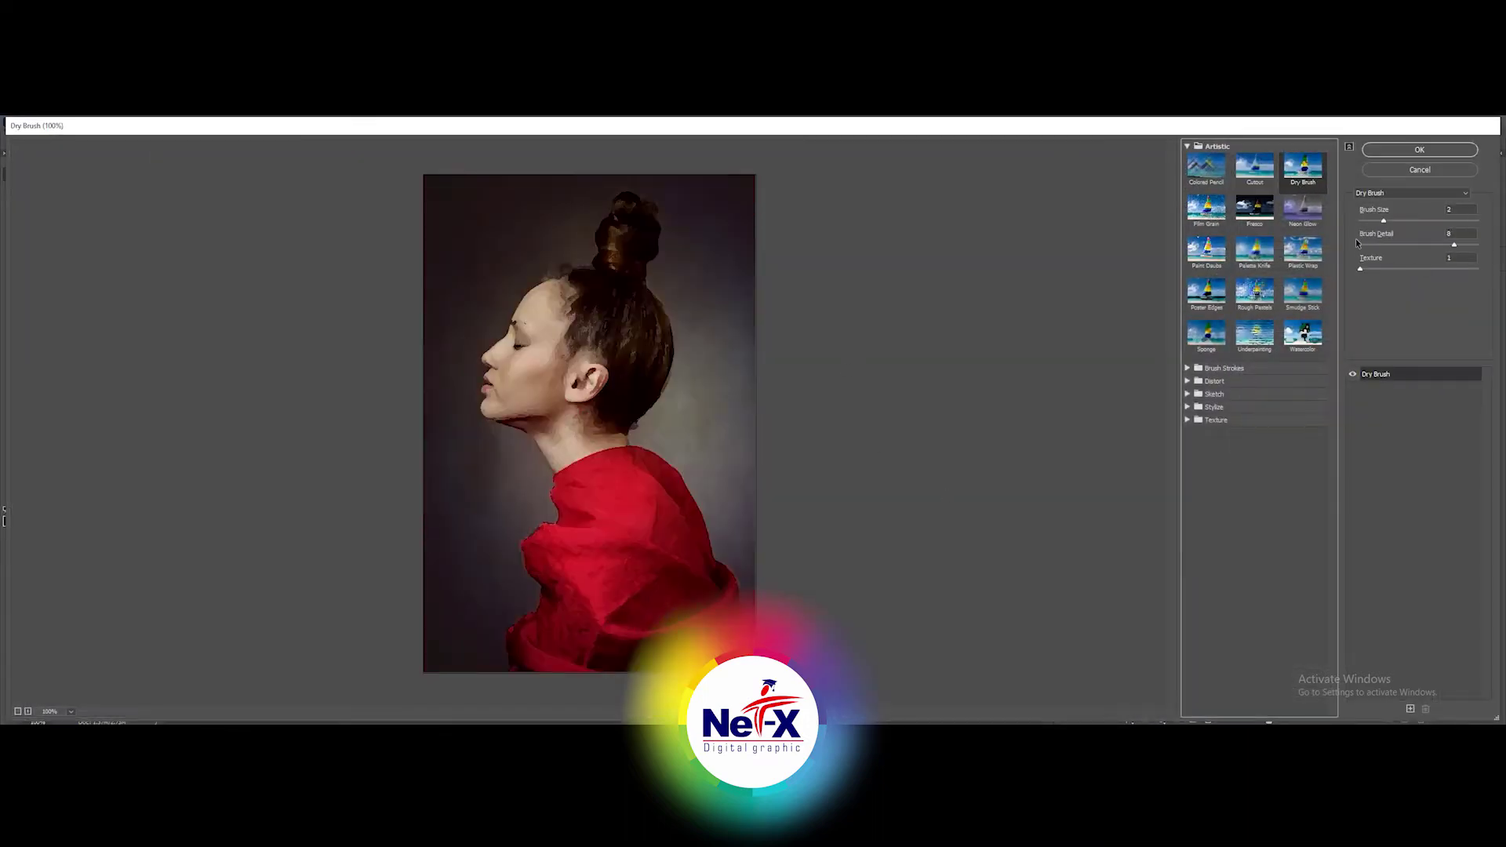
left_click(1420, 150)
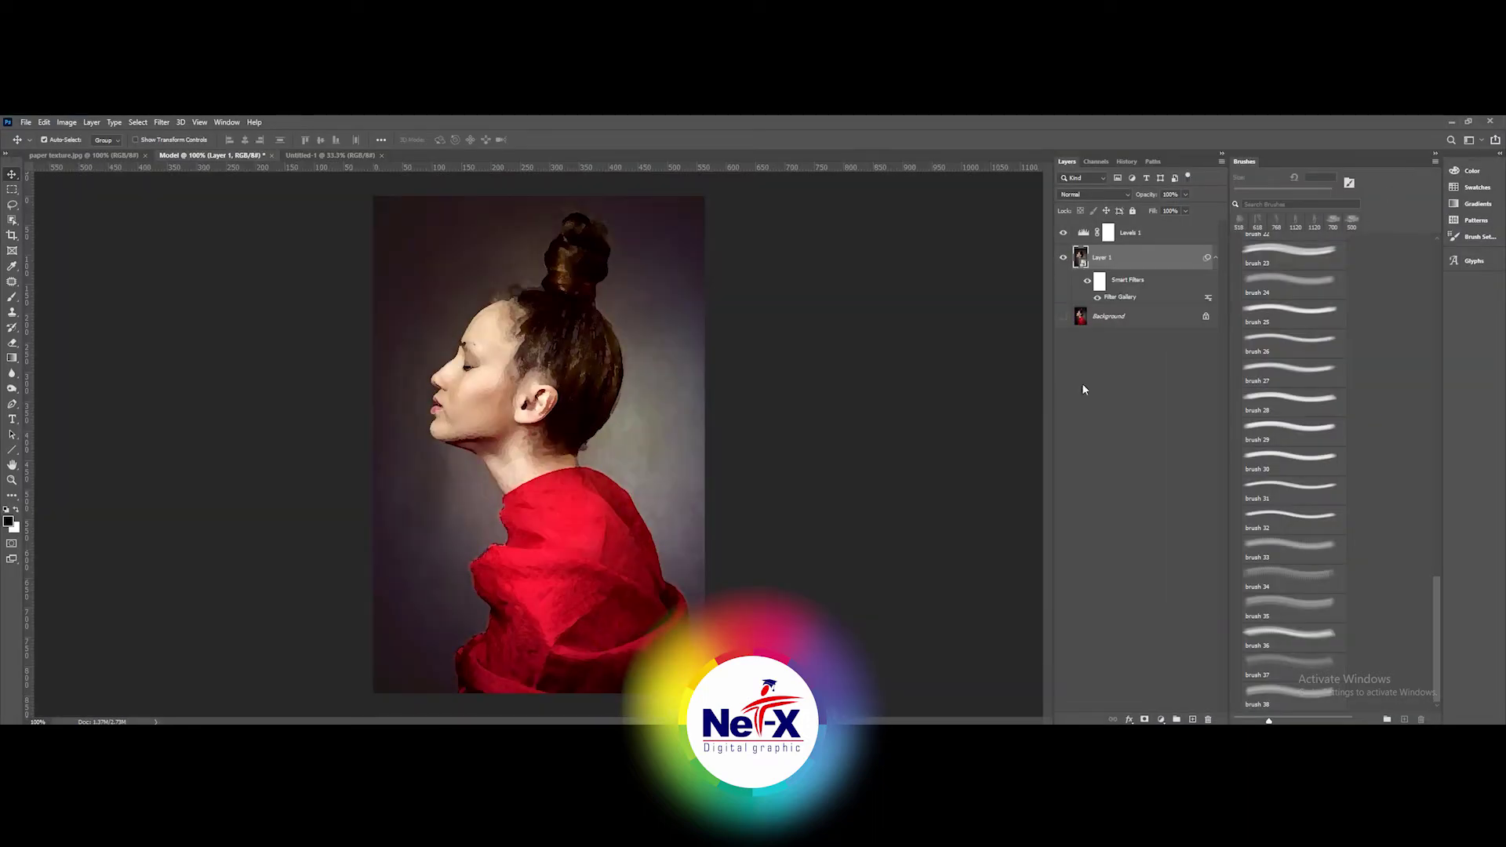
left_click(160, 122)
left_click(188, 187)
left_click(1253, 174)
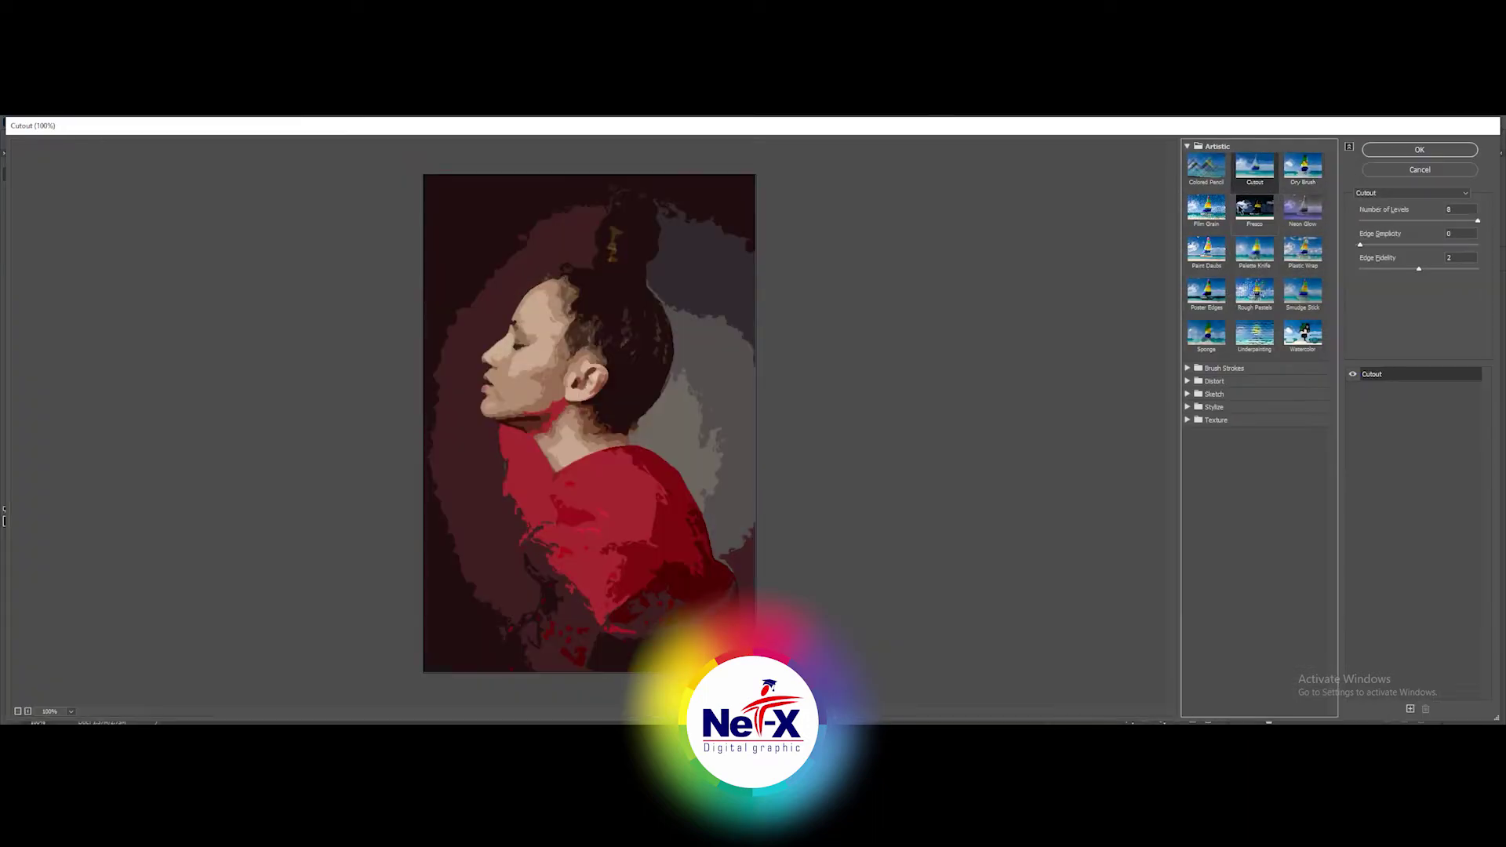
left_click(1458, 234)
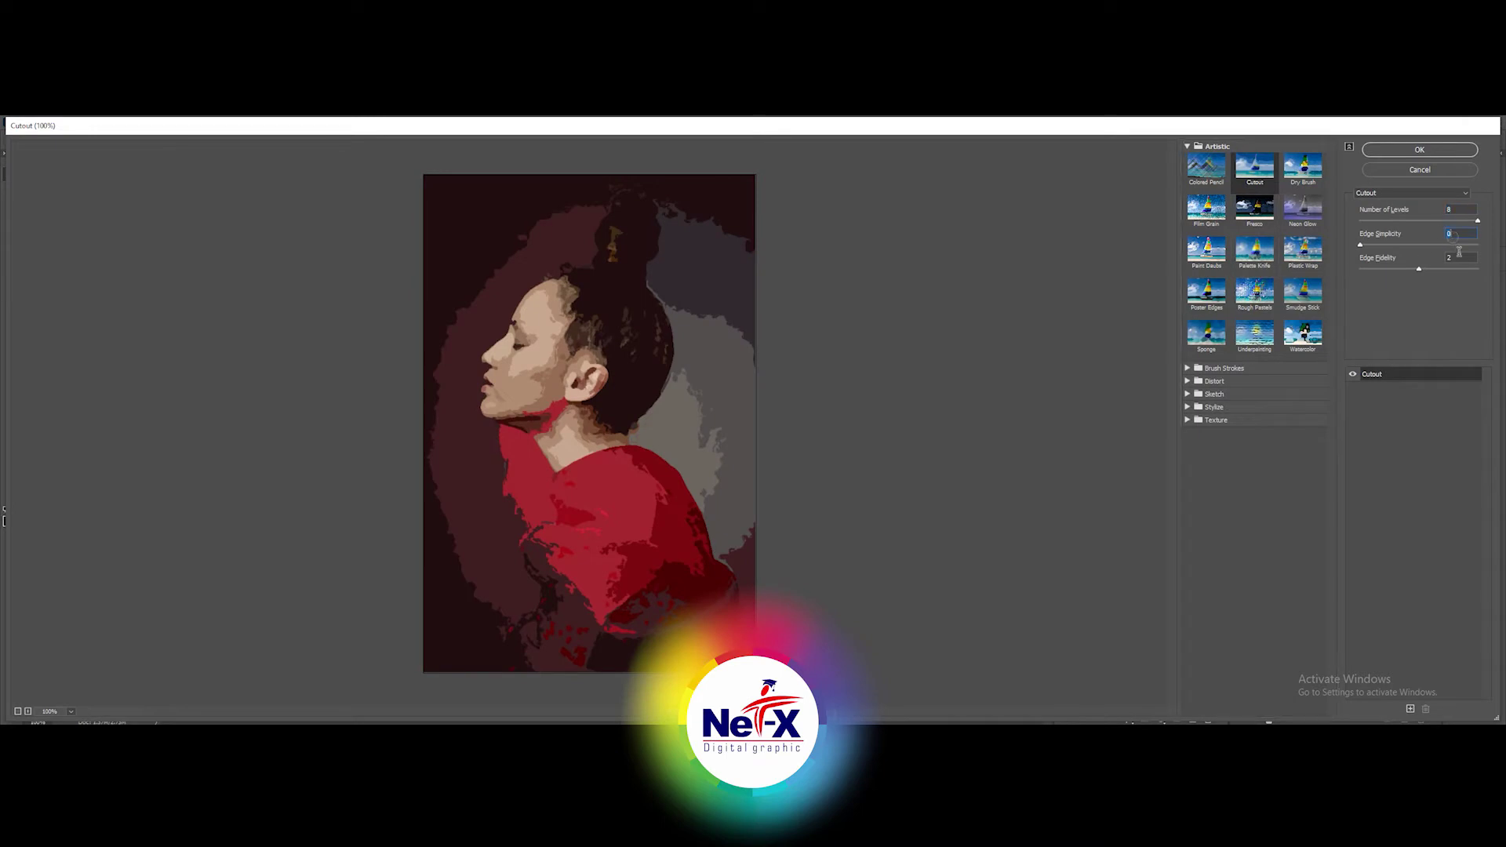
left_click(1420, 155)
- Set the Cutout smart filter's blending mode to Pin Light
double_click(1209, 300)
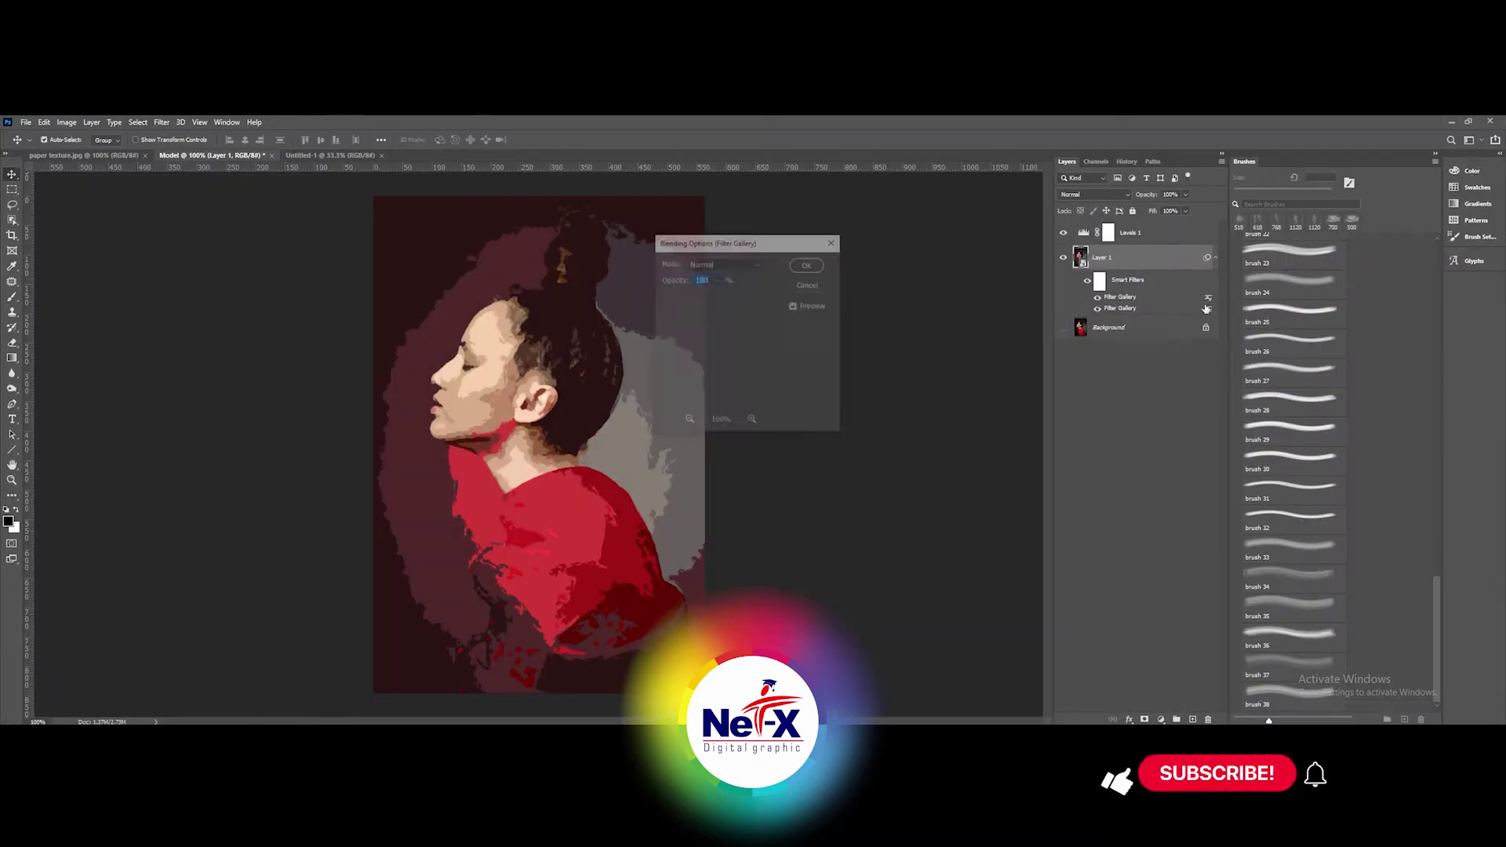
left_click(723, 264)
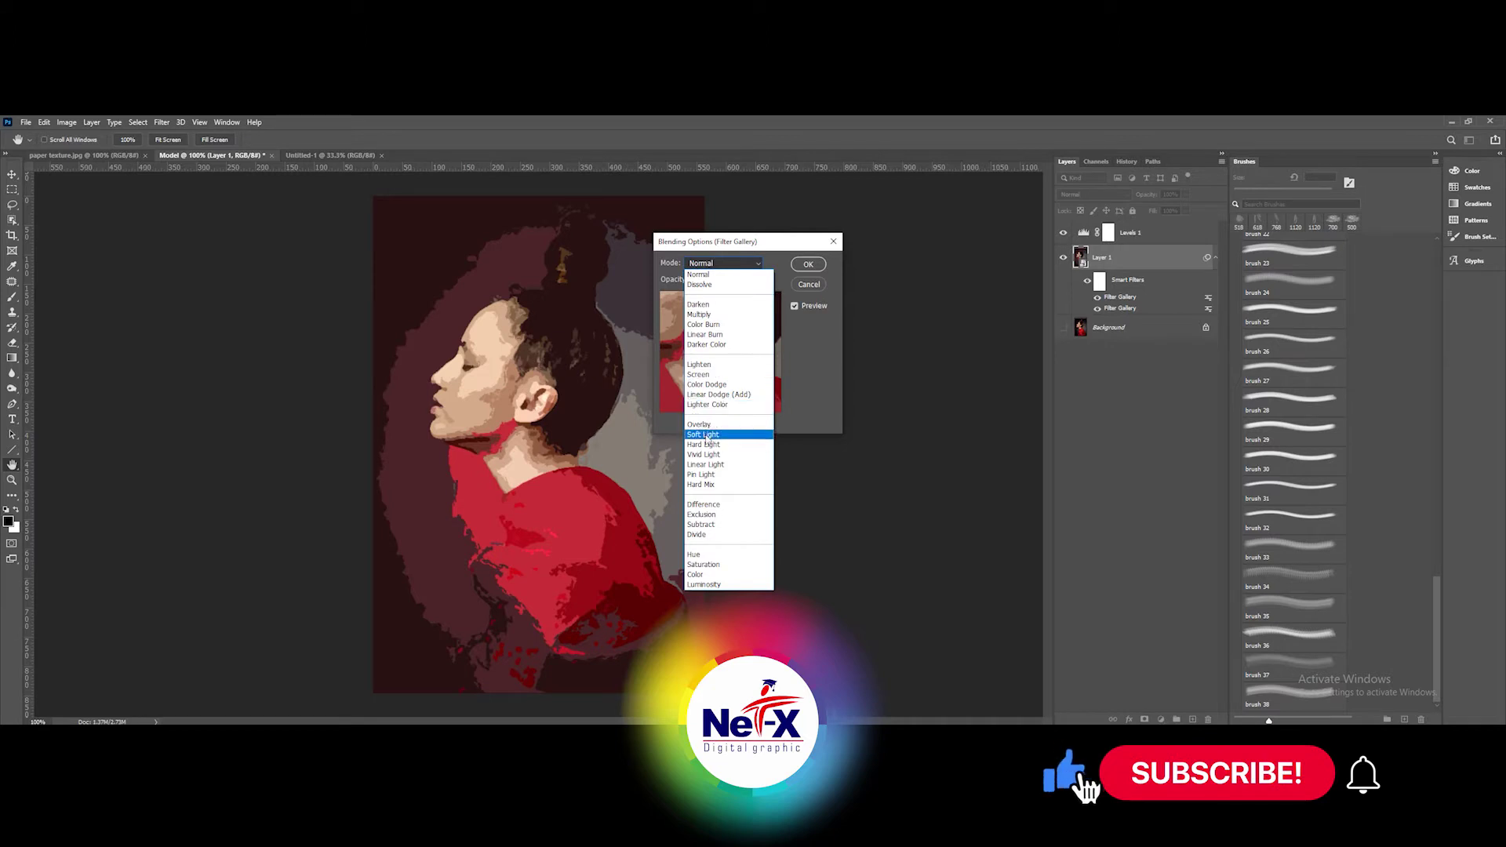
left_click(703, 474)
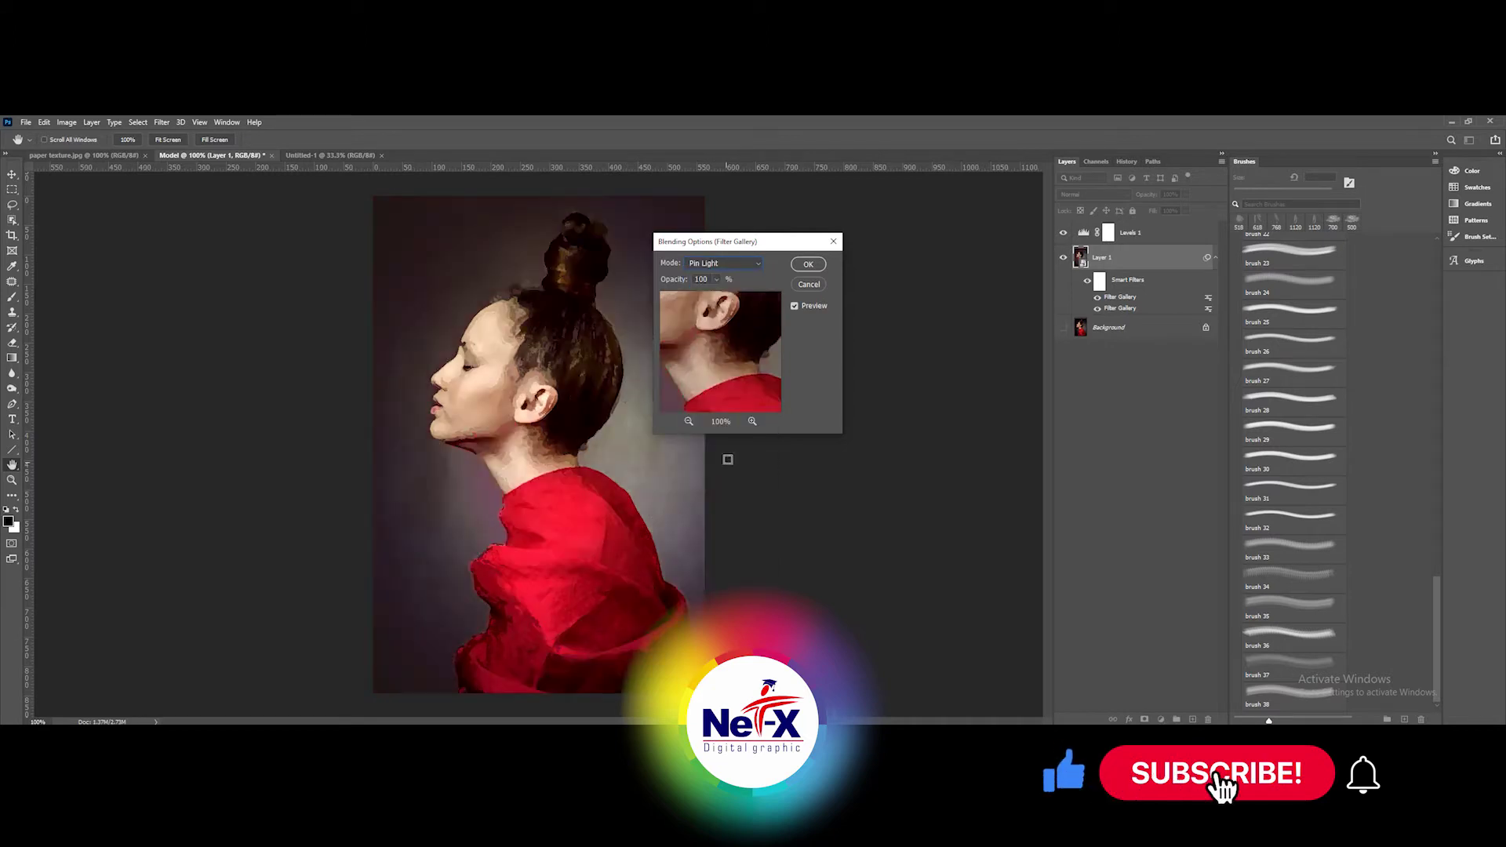
left_click(808, 264)
left_click(162, 122)
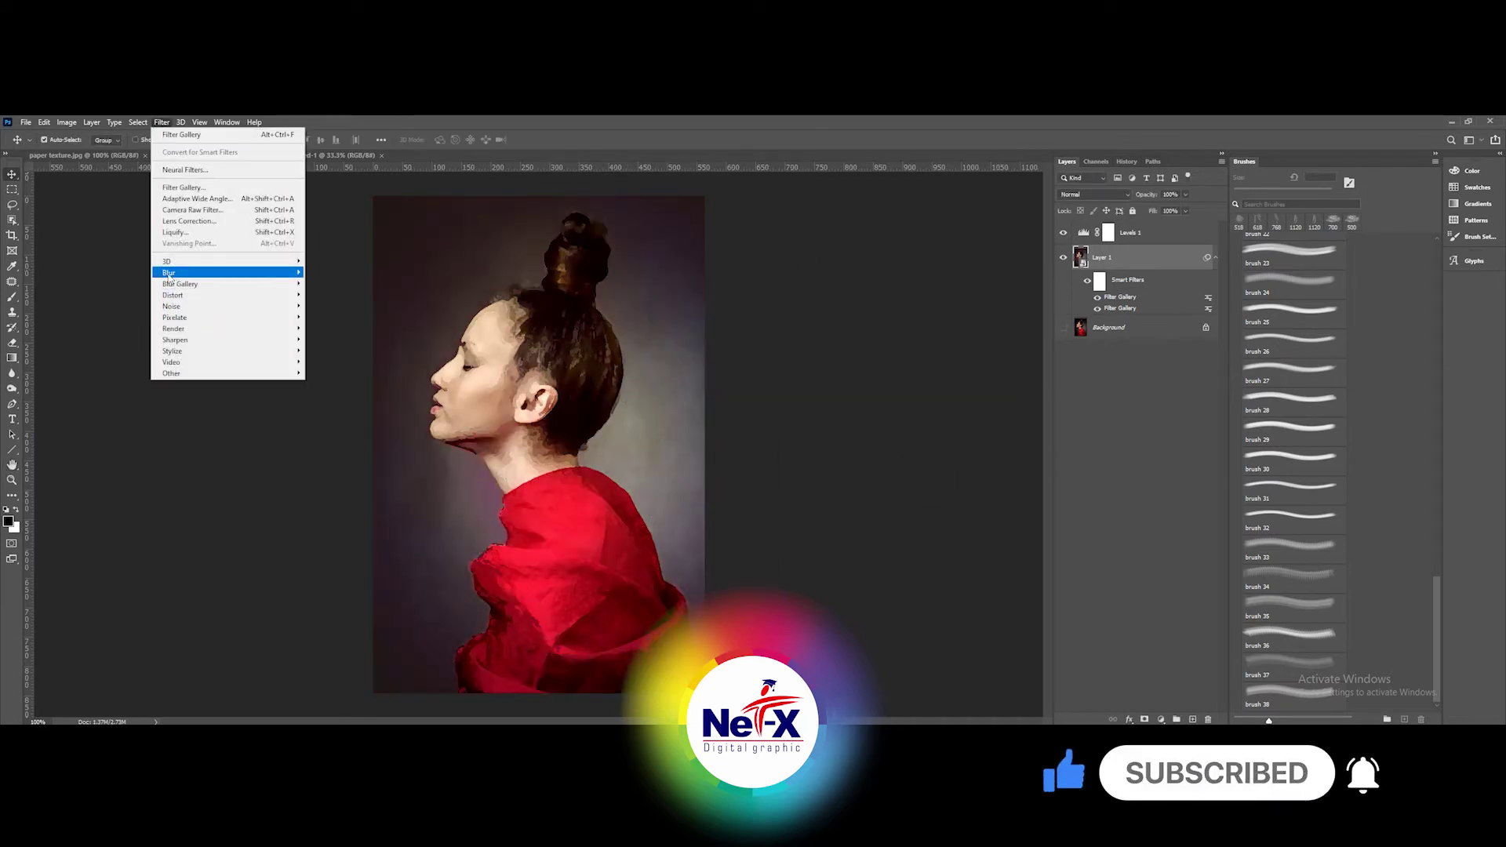
- Add a Smart Blur (radius 5.0, threshold 100) blended in Screen at 50% opacity
mouse_move(228, 271)
left_click(118, 378)
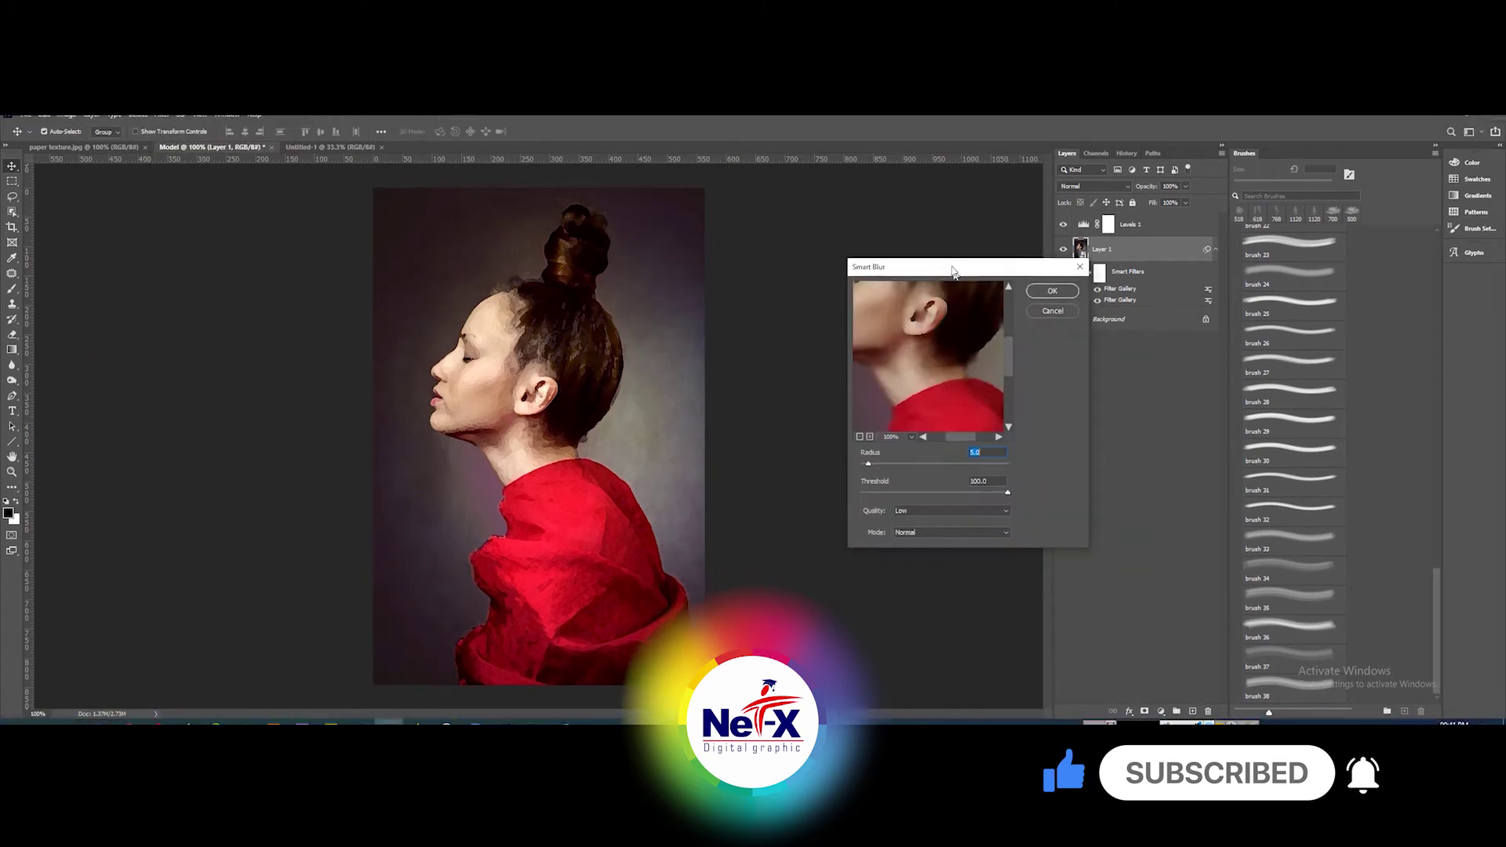
key("Tab")
left_click(1032, 280)
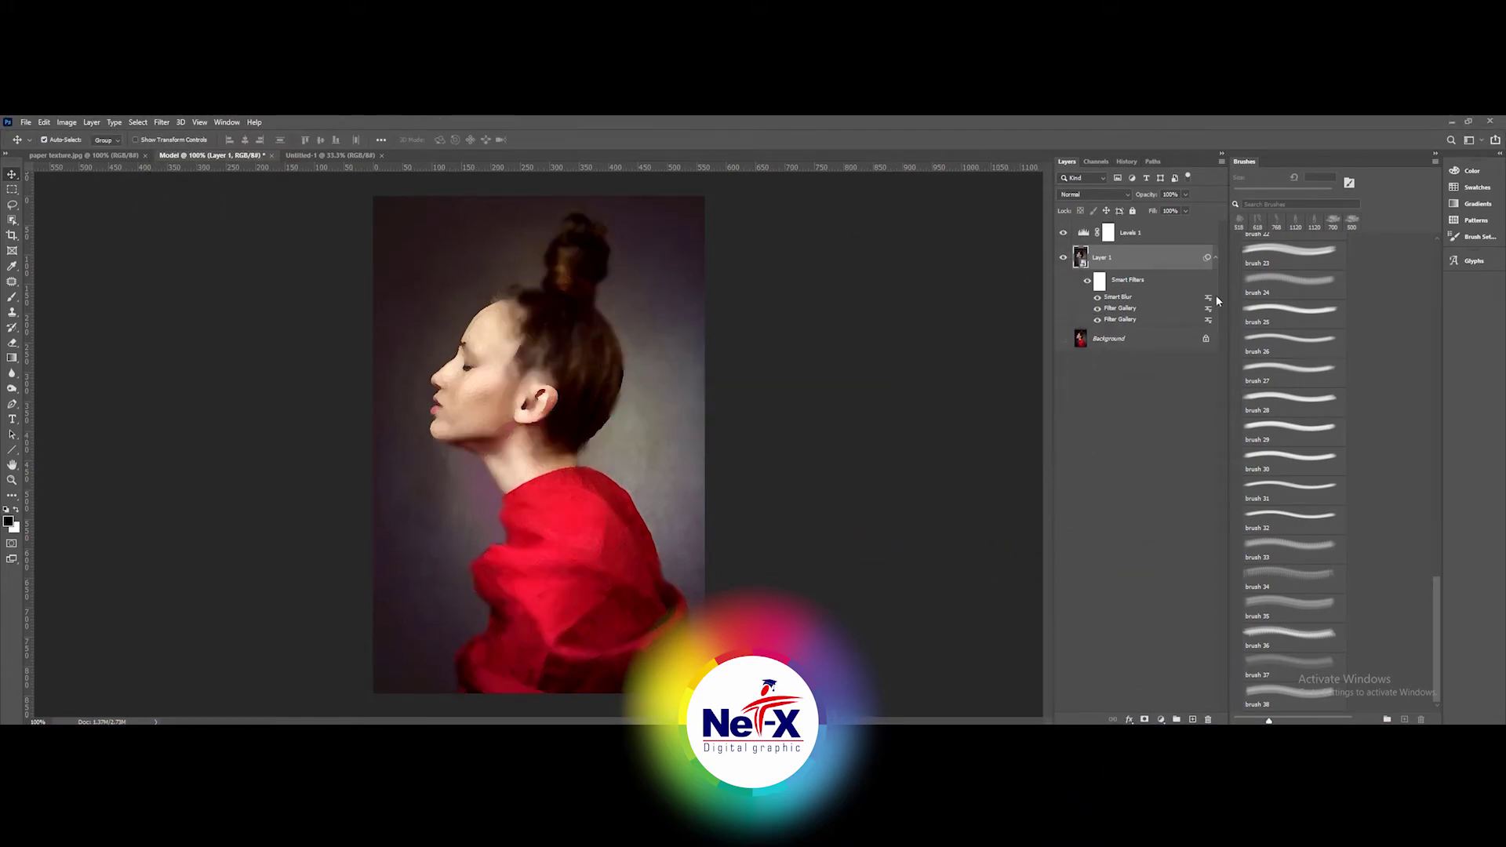
double_click(1209, 298)
left_click(723, 263)
left_click(718, 373)
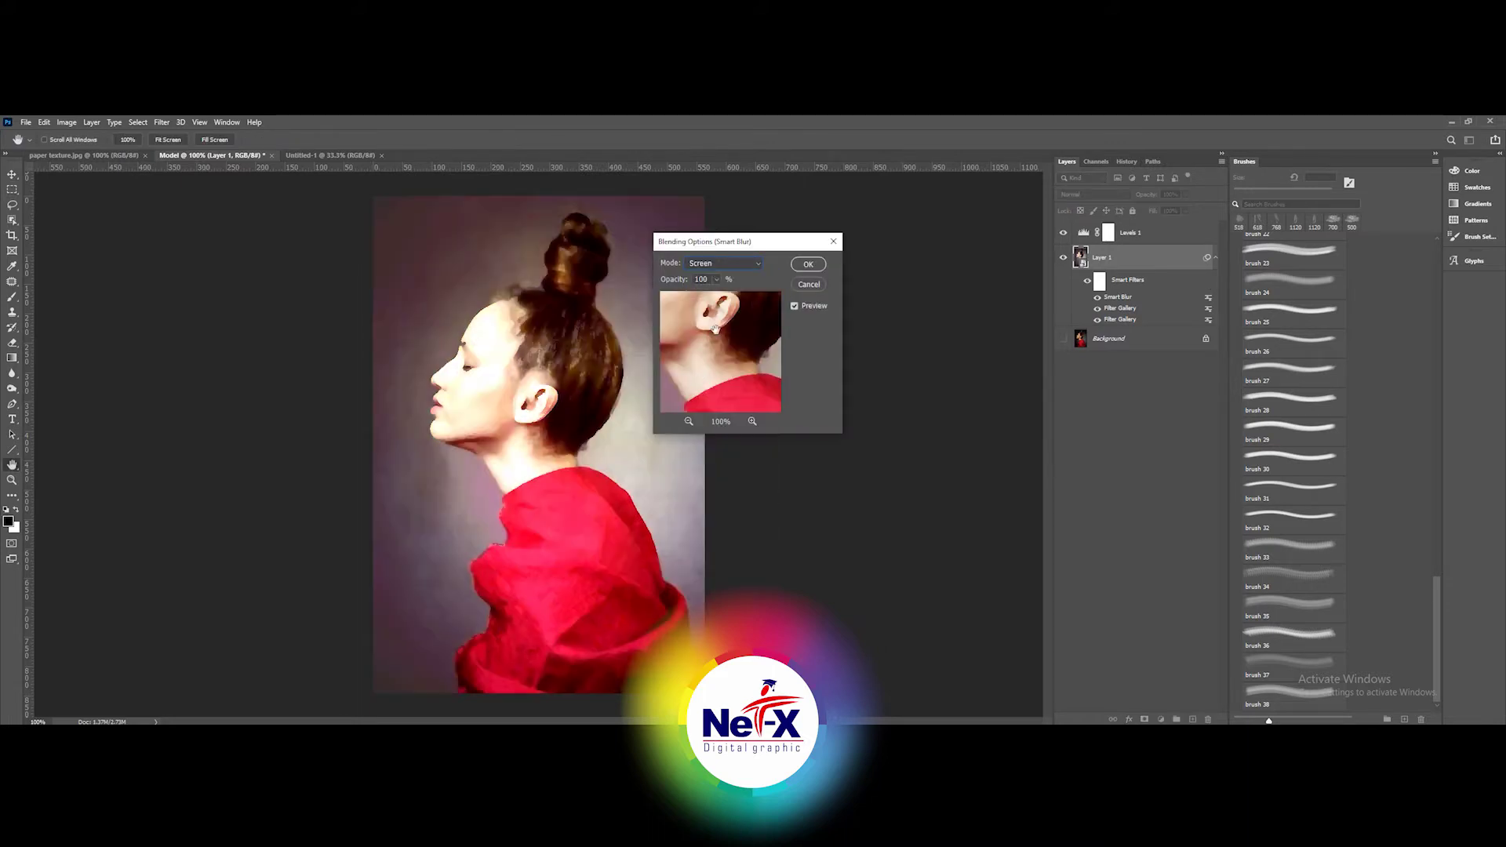
type("50")
left_click(808, 264)
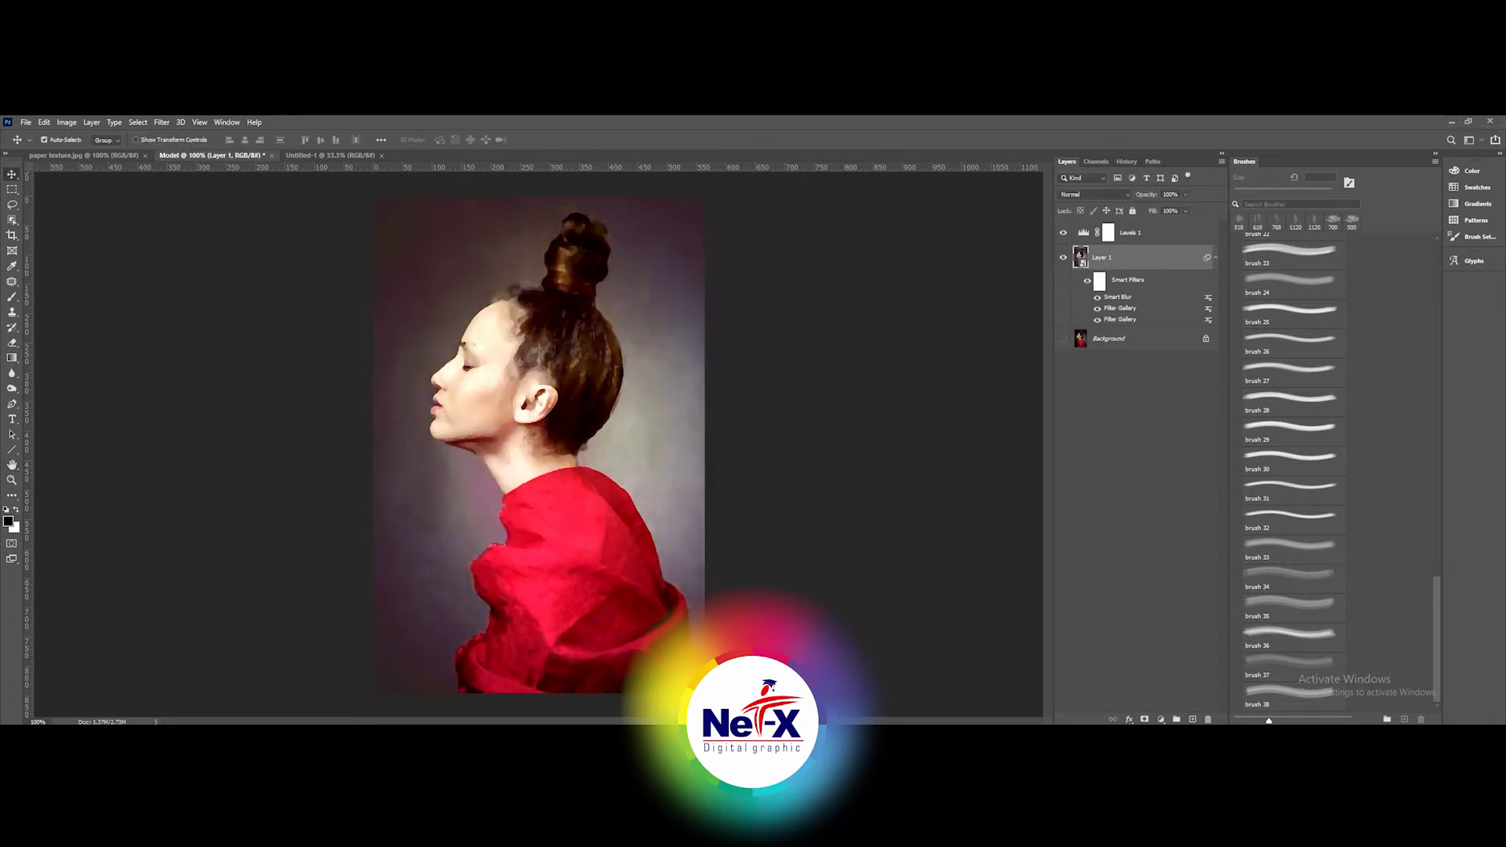
- Set the Levels 1 input sliders to 18/1.00/224 for darker, more contrasty tones
left_click(1083, 232)
left_click_drag(957, 506, 938, 505)
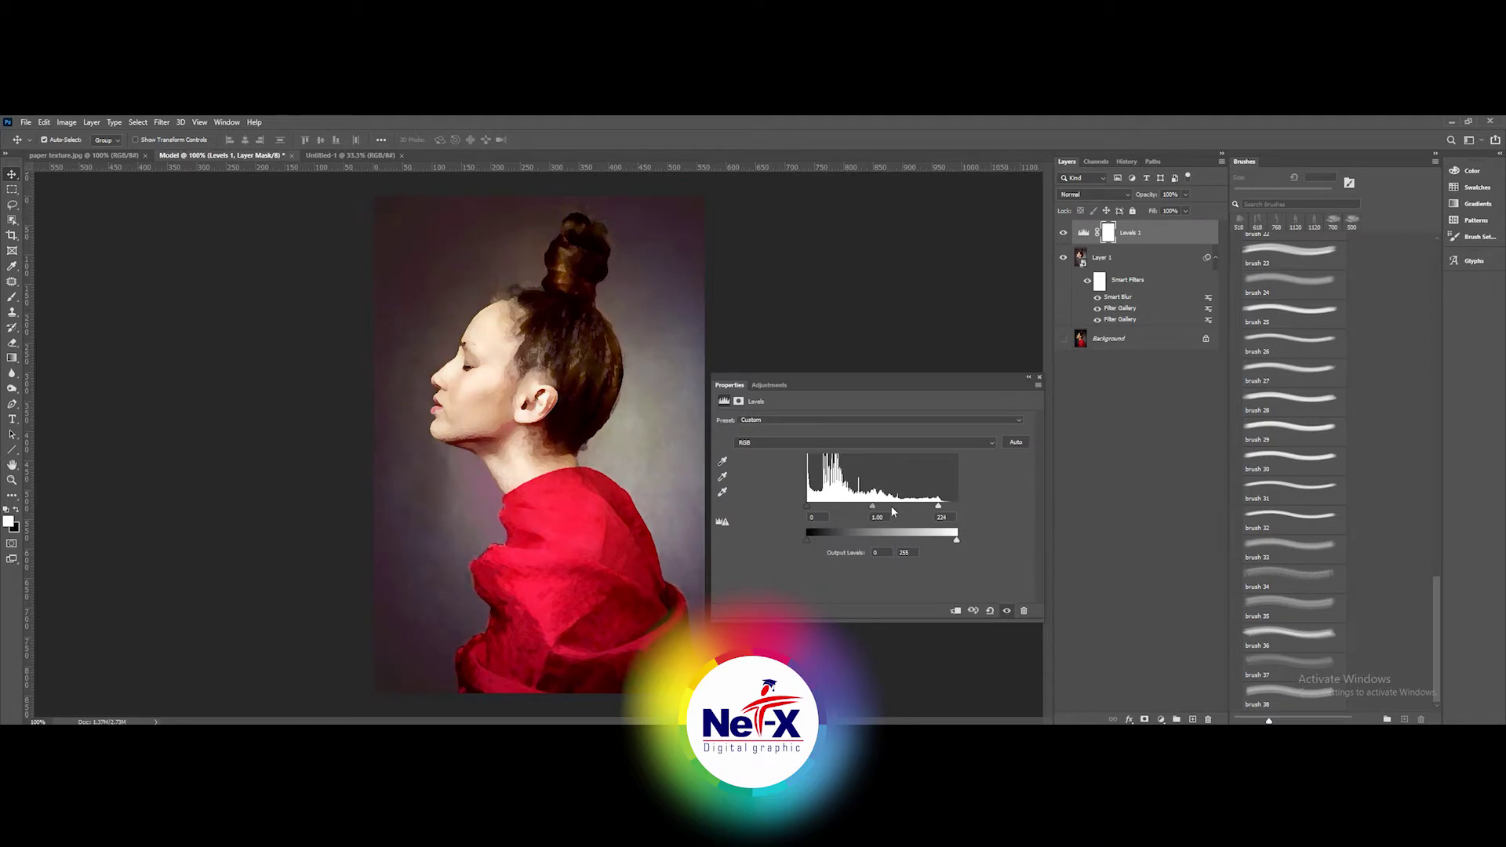
left_click_drag(807, 506, 812, 506)
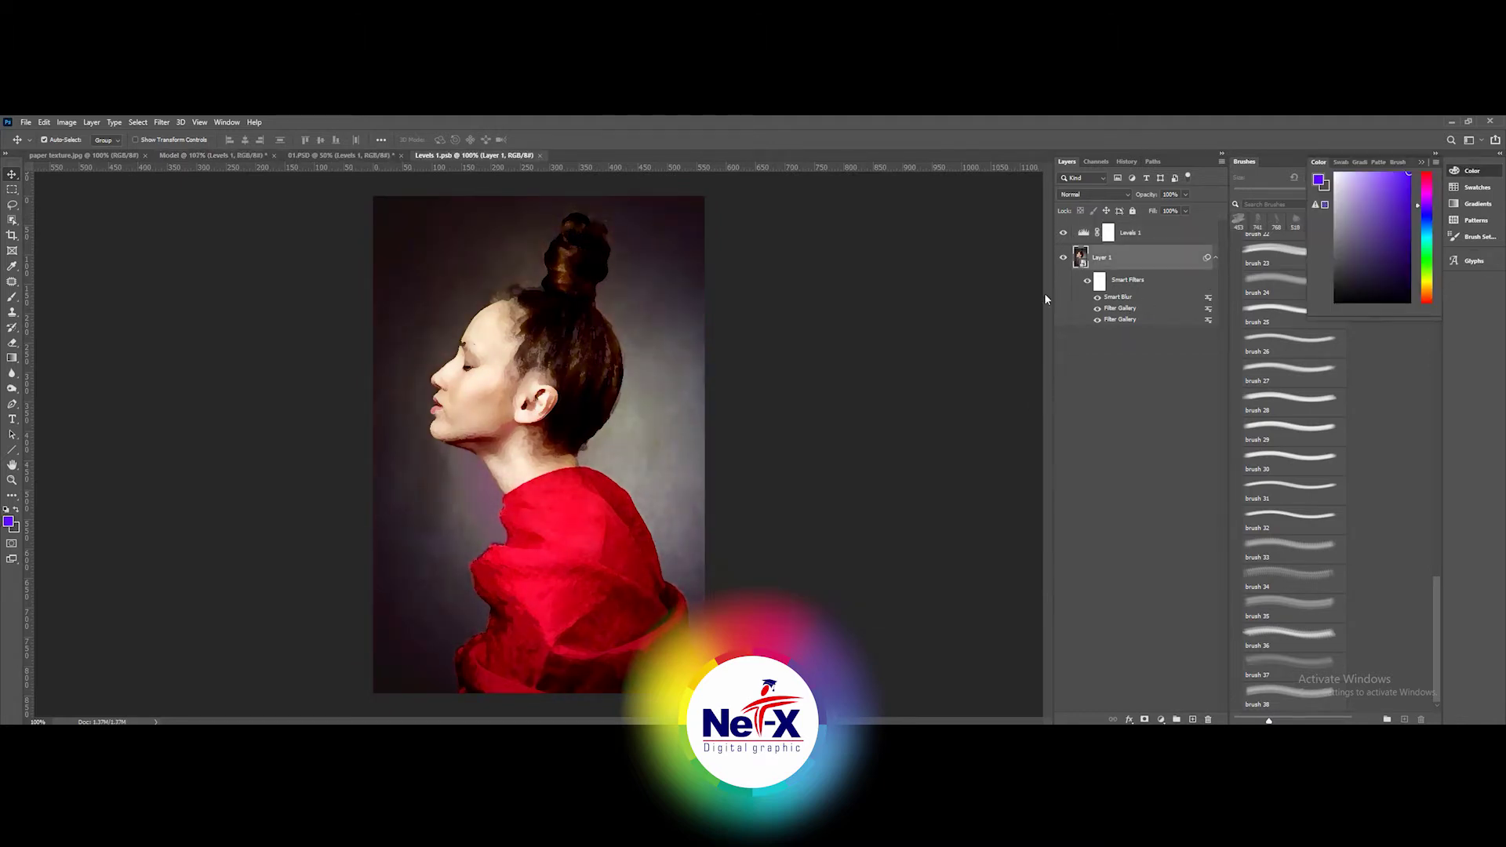
- Add a Find Edges smart filter to the portrait, blended in Multiply
left_click(160, 122)
mouse_move(172, 351)
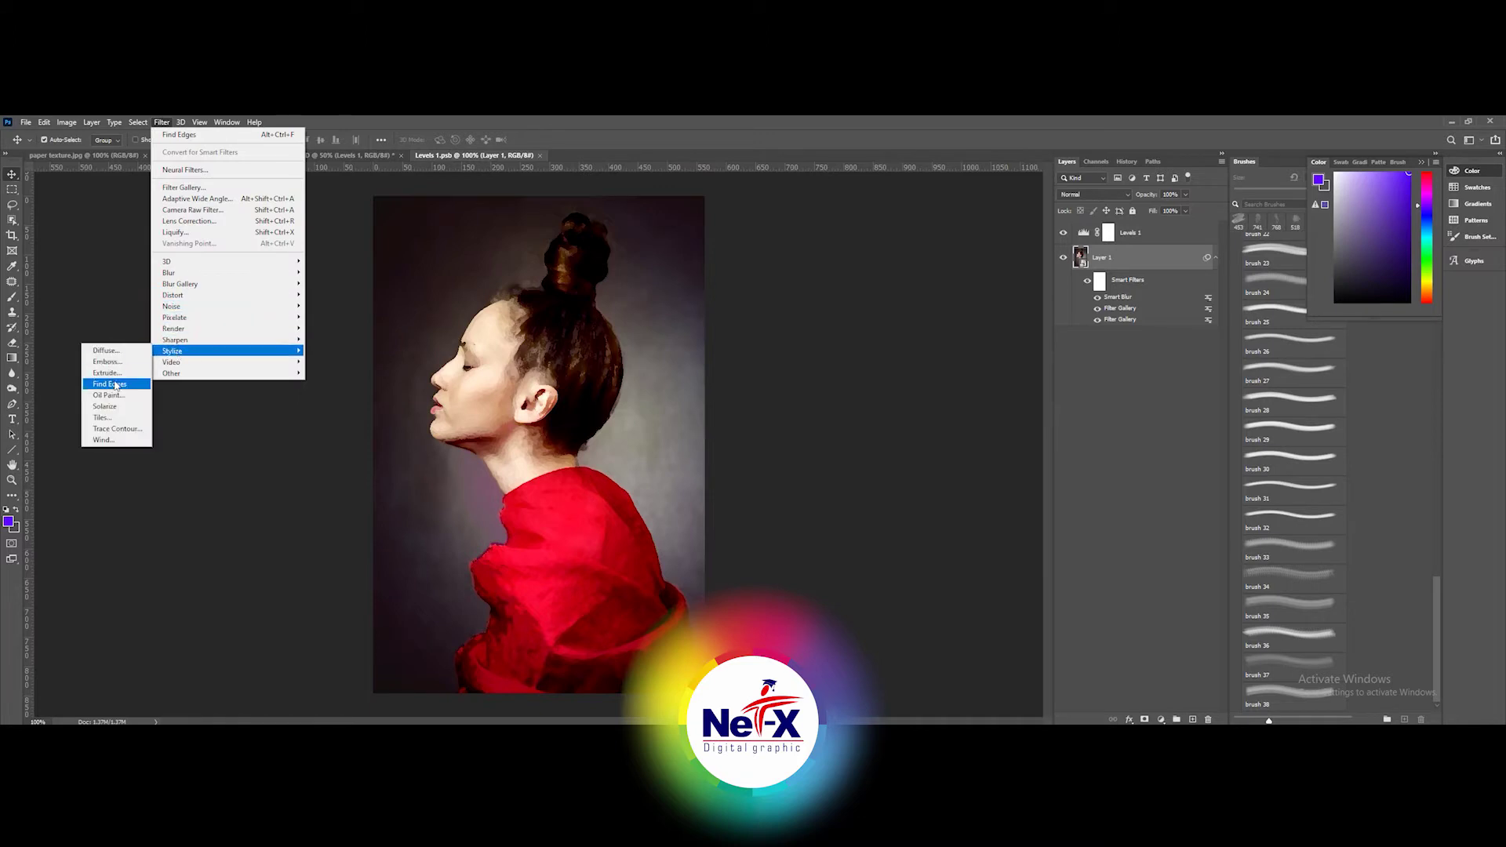
left_click(118, 385)
double_click(1208, 300)
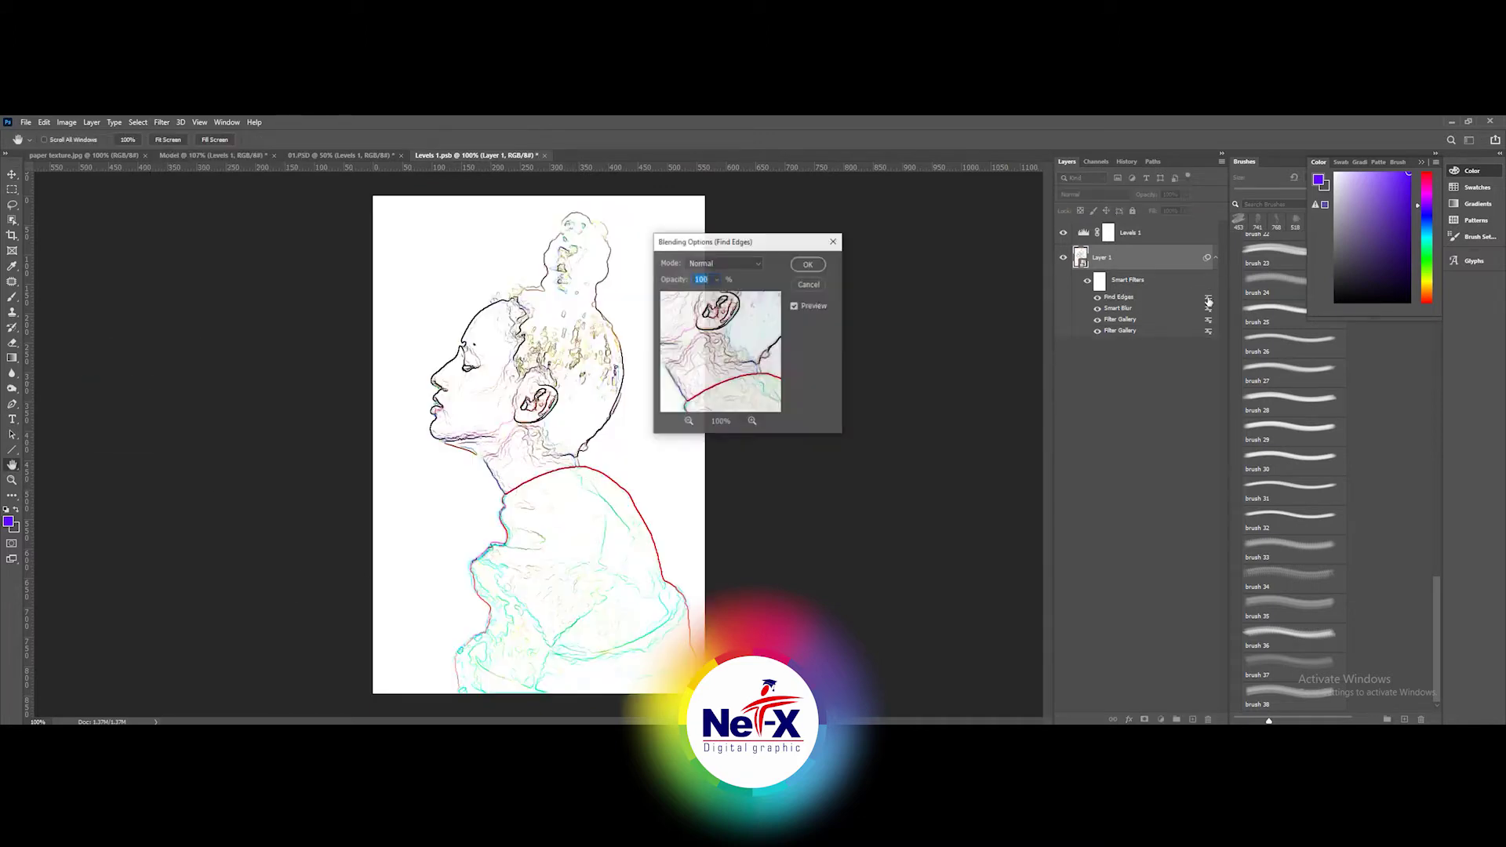
left_click(723, 262)
left_click(704, 314)
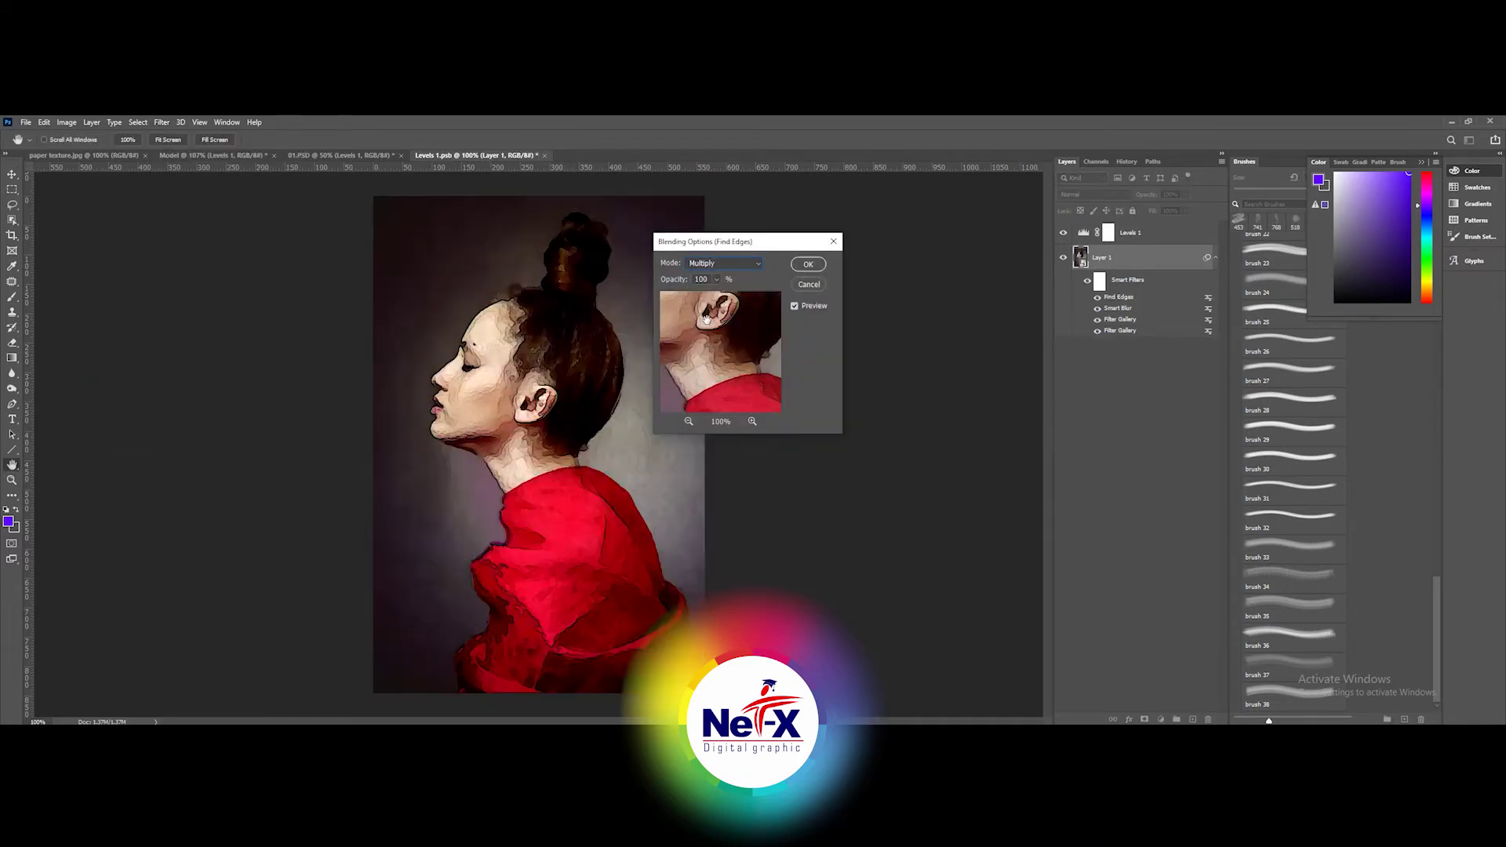
key("Return")
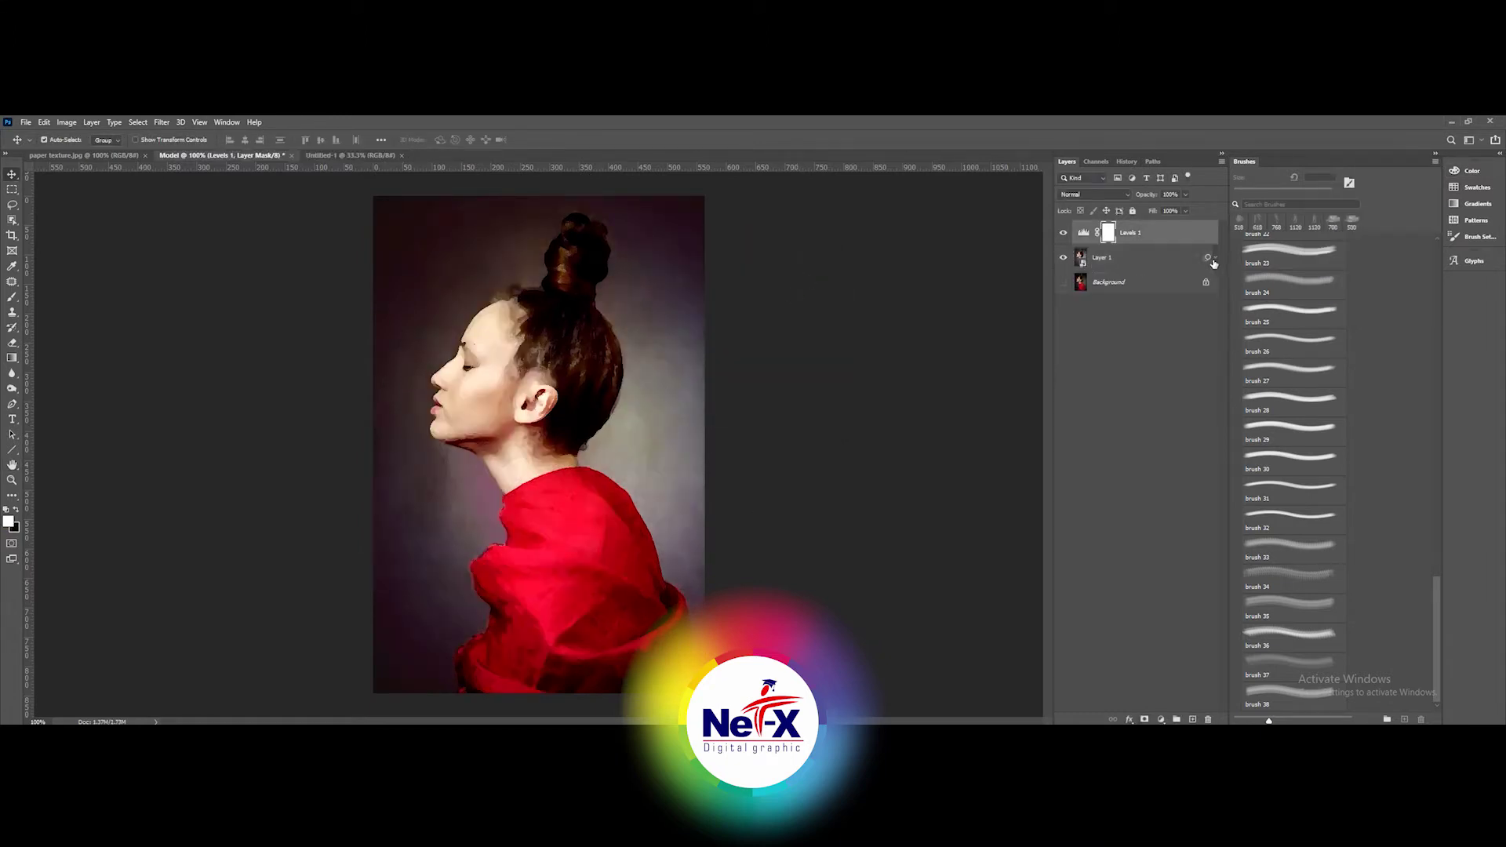
- Inside Layer 1's smart object, set the photo's saturation to -32 and lightness to -9
left_click(1217, 261)
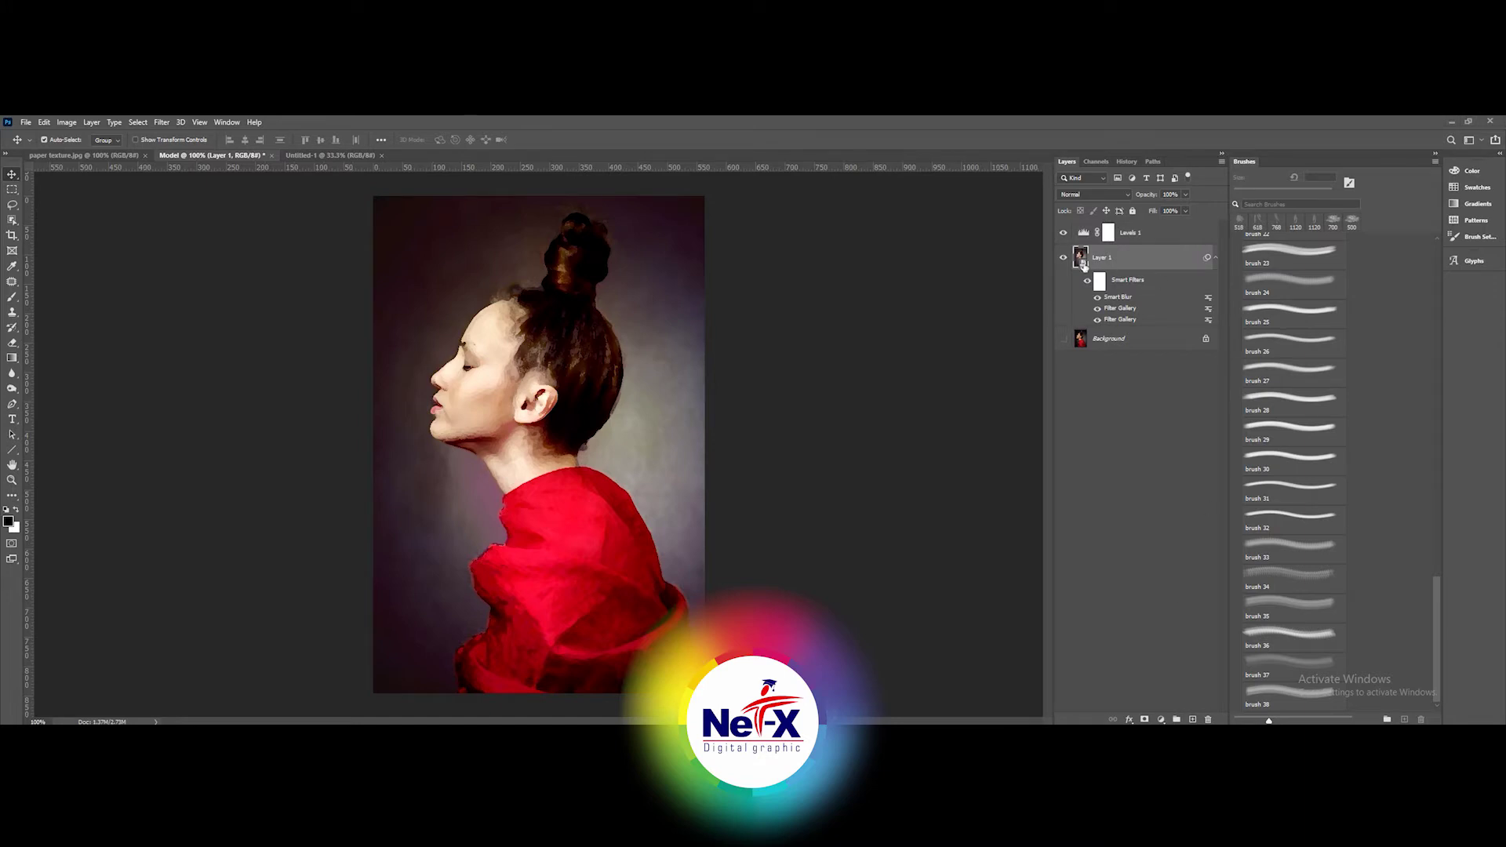
double_click(1081, 259)
left_click(1084, 265)
key("ctrl+u")
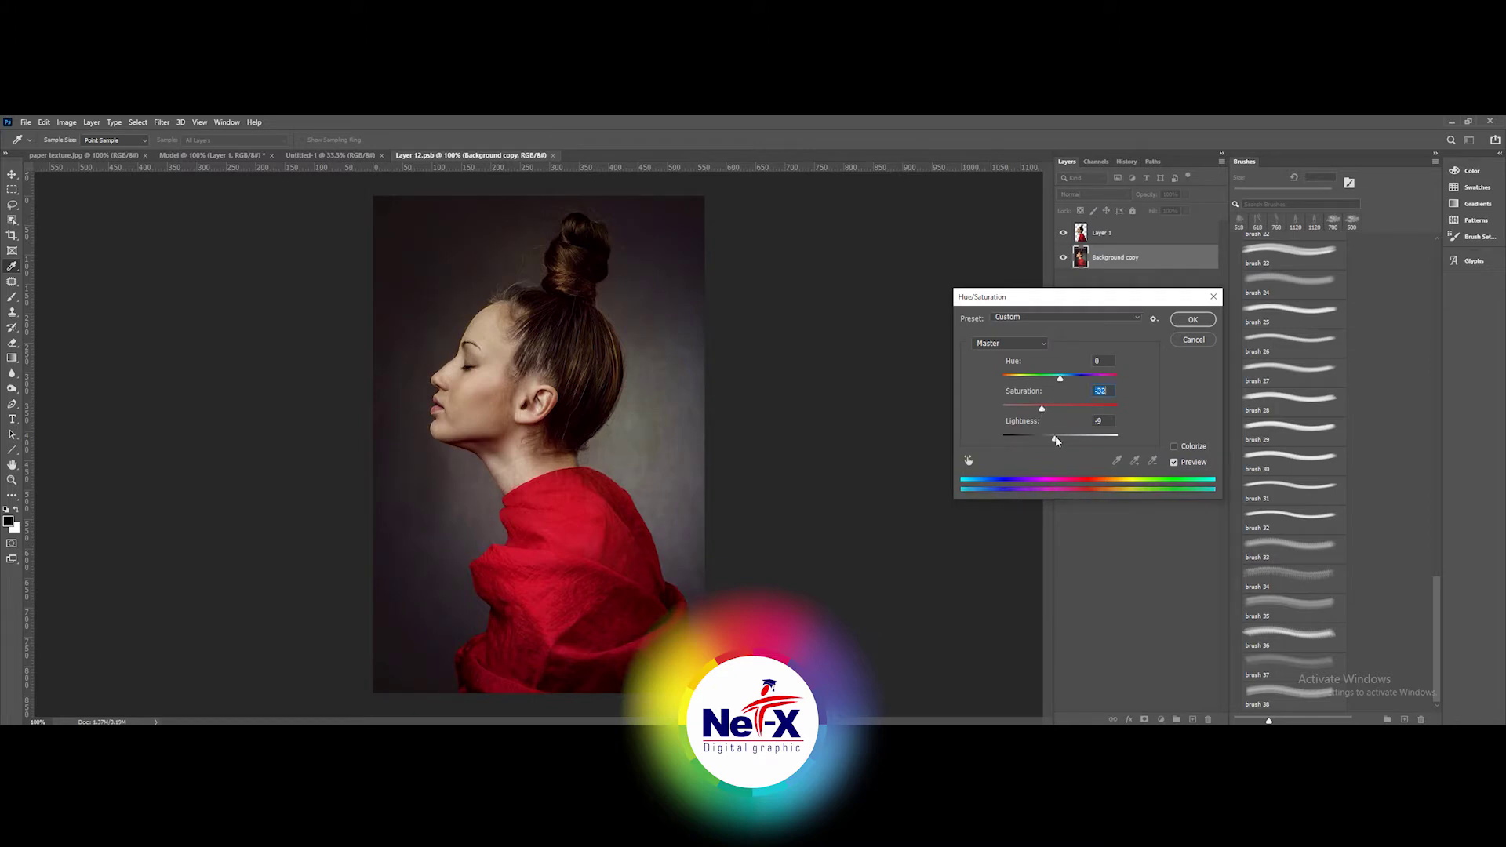
left_click_drag(1055, 441, 1055, 444)
key("Return")
key("v")
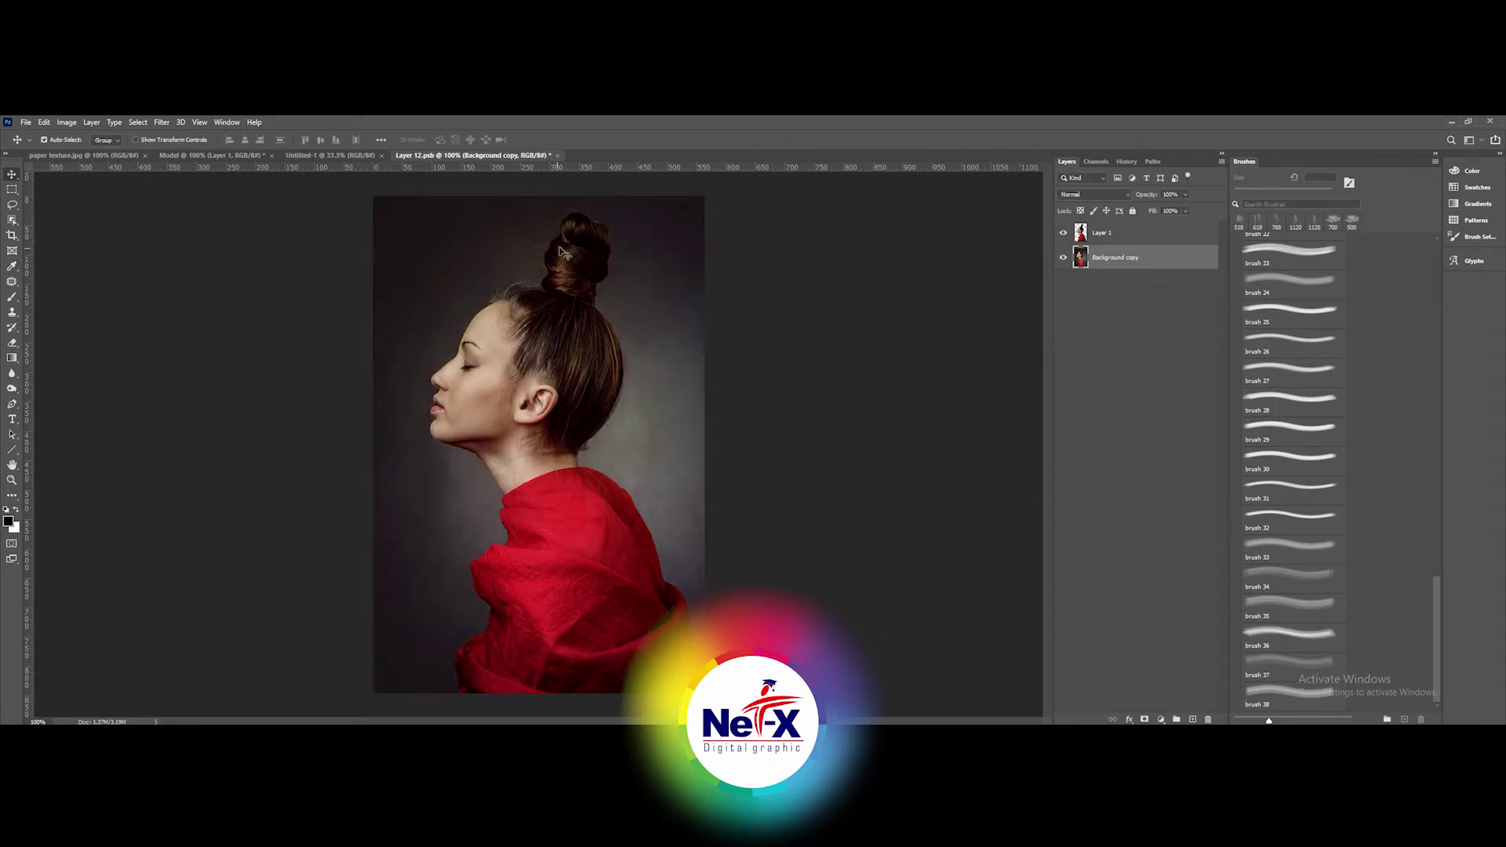
left_click(558, 156)
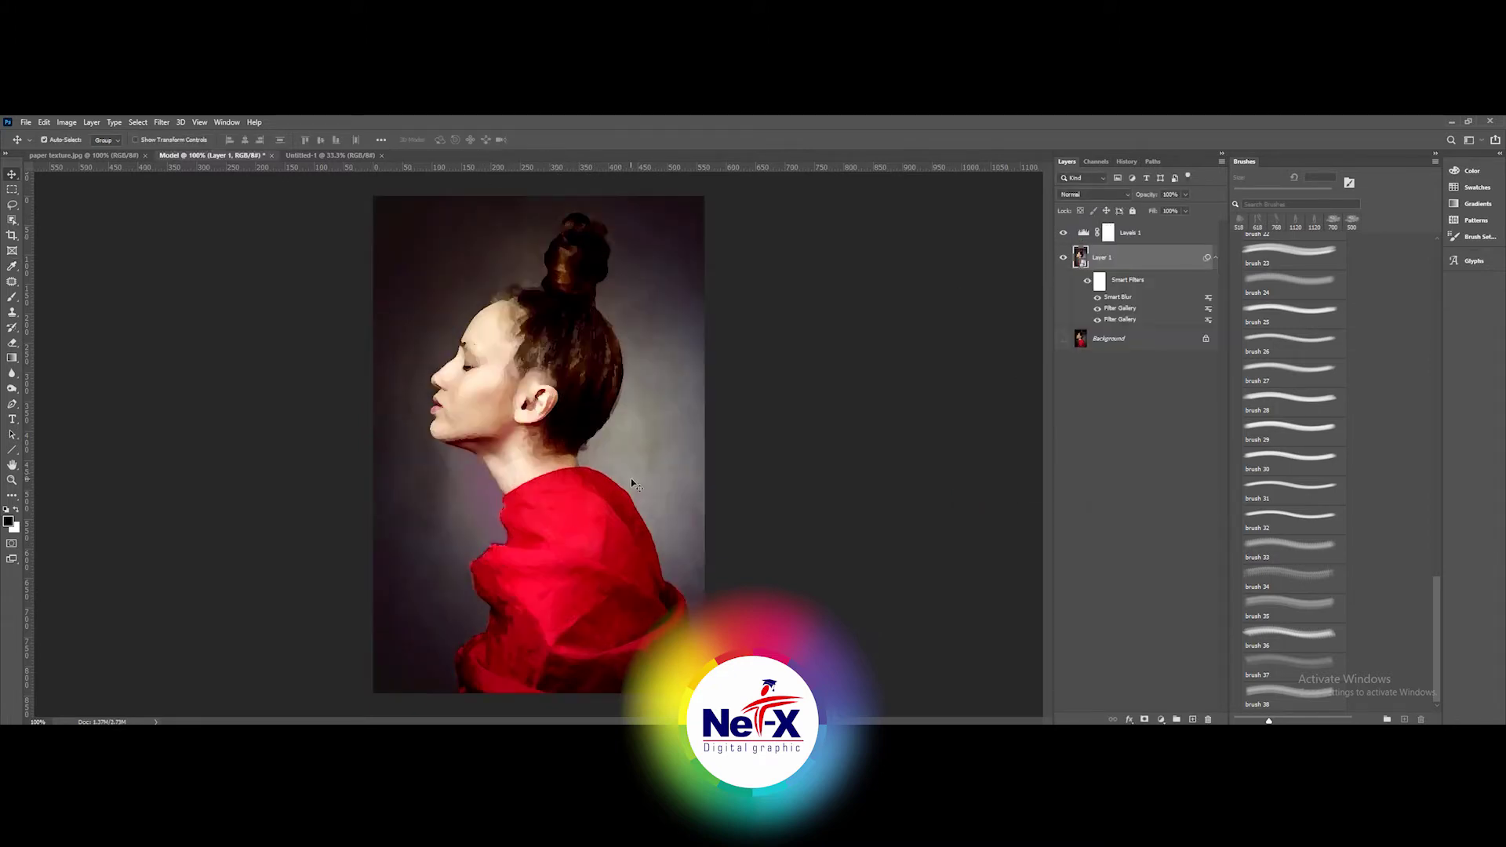
left_click(1216, 259)
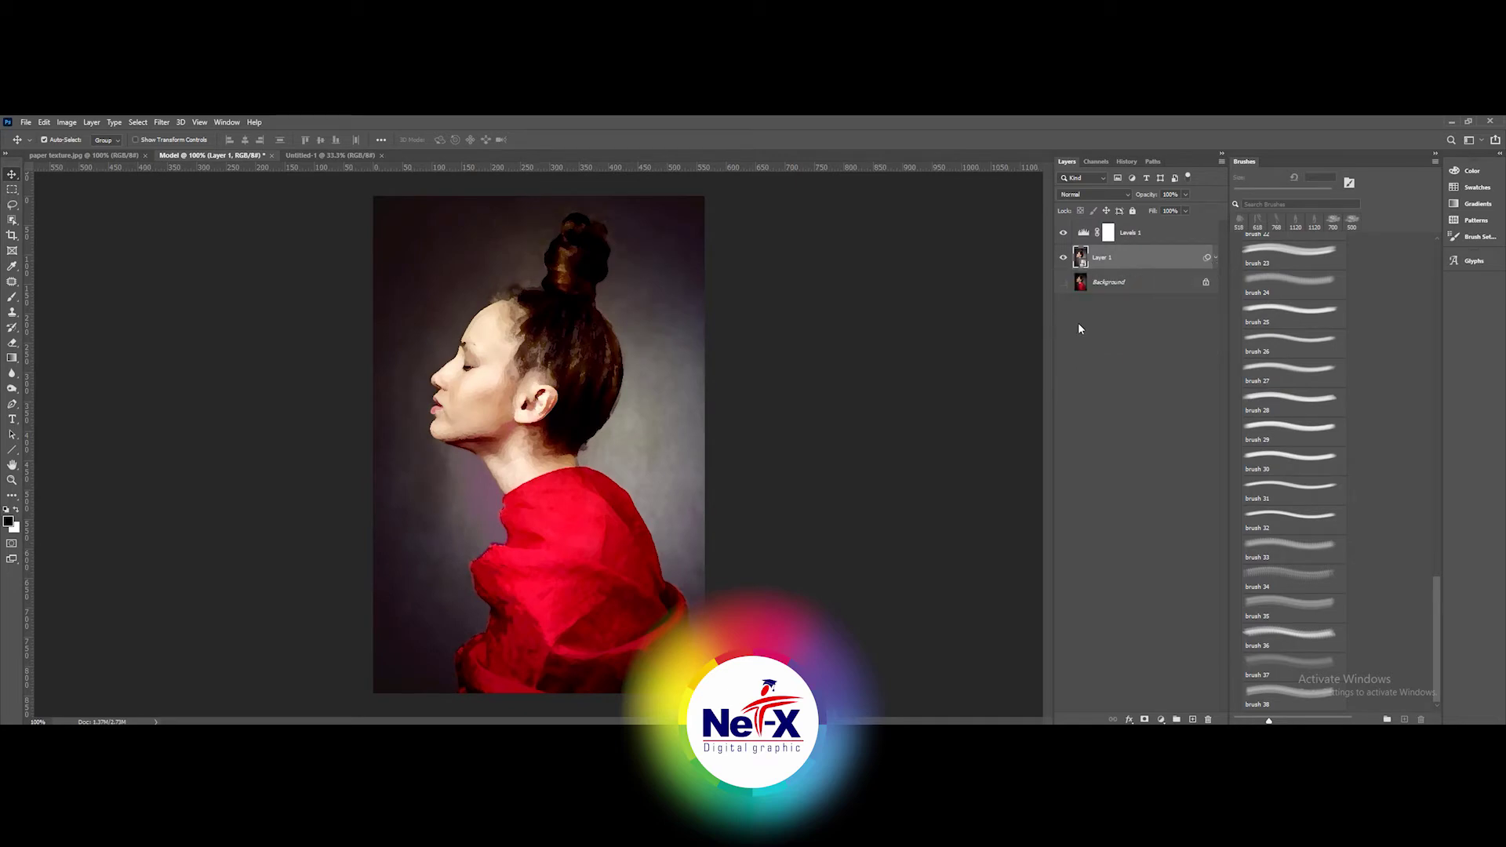
scroll(719, 600, "up", 5)
scroll(720, 600, "down", 4)
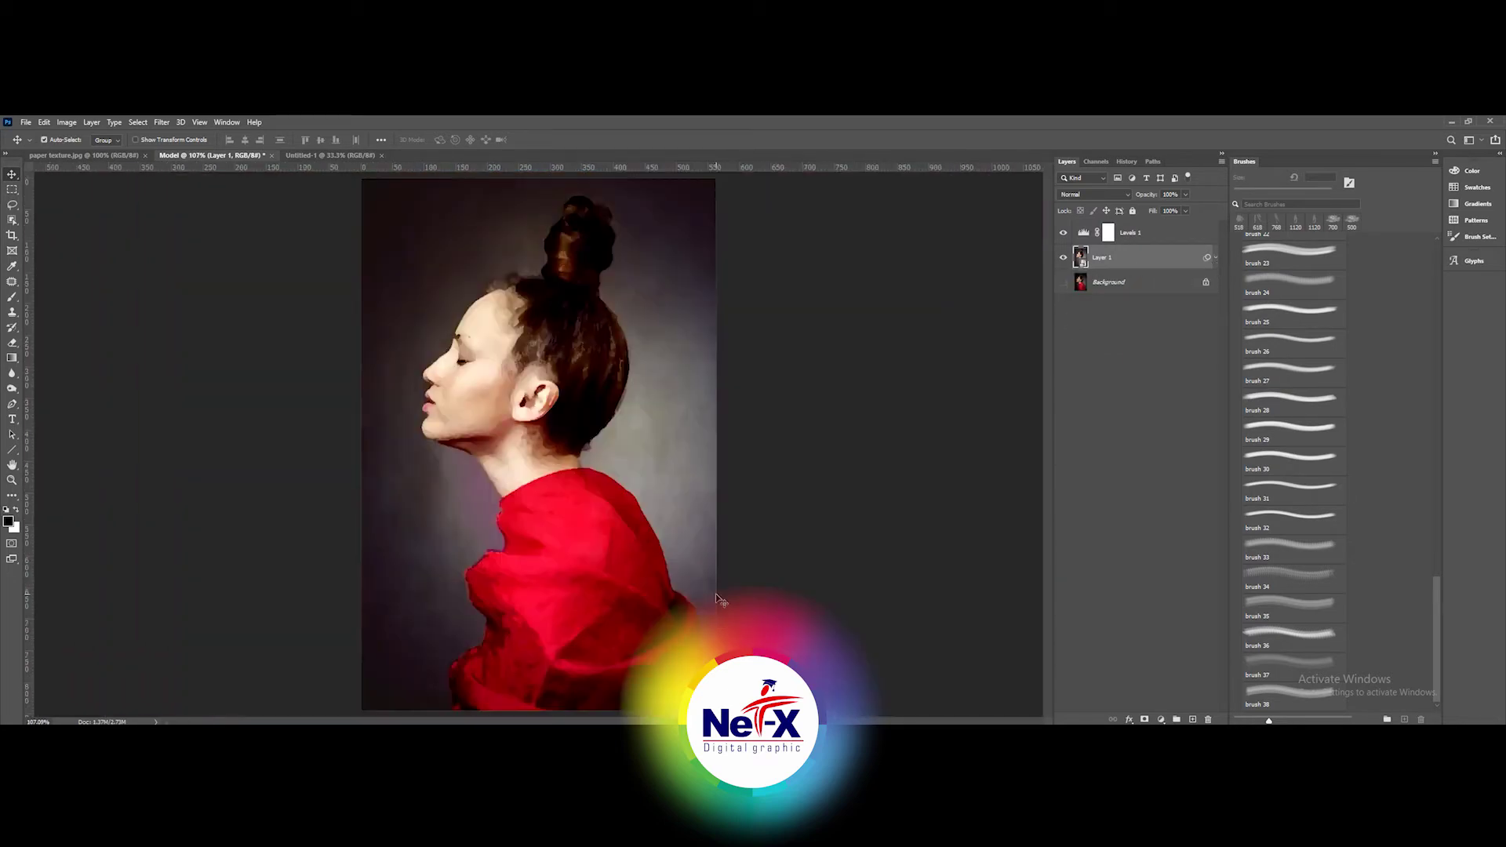
- Bring paper texture.jpg into Untitled-1 and scale it to cover the canvas
key("ctrl+Tab")
key("ctrl+Tab")
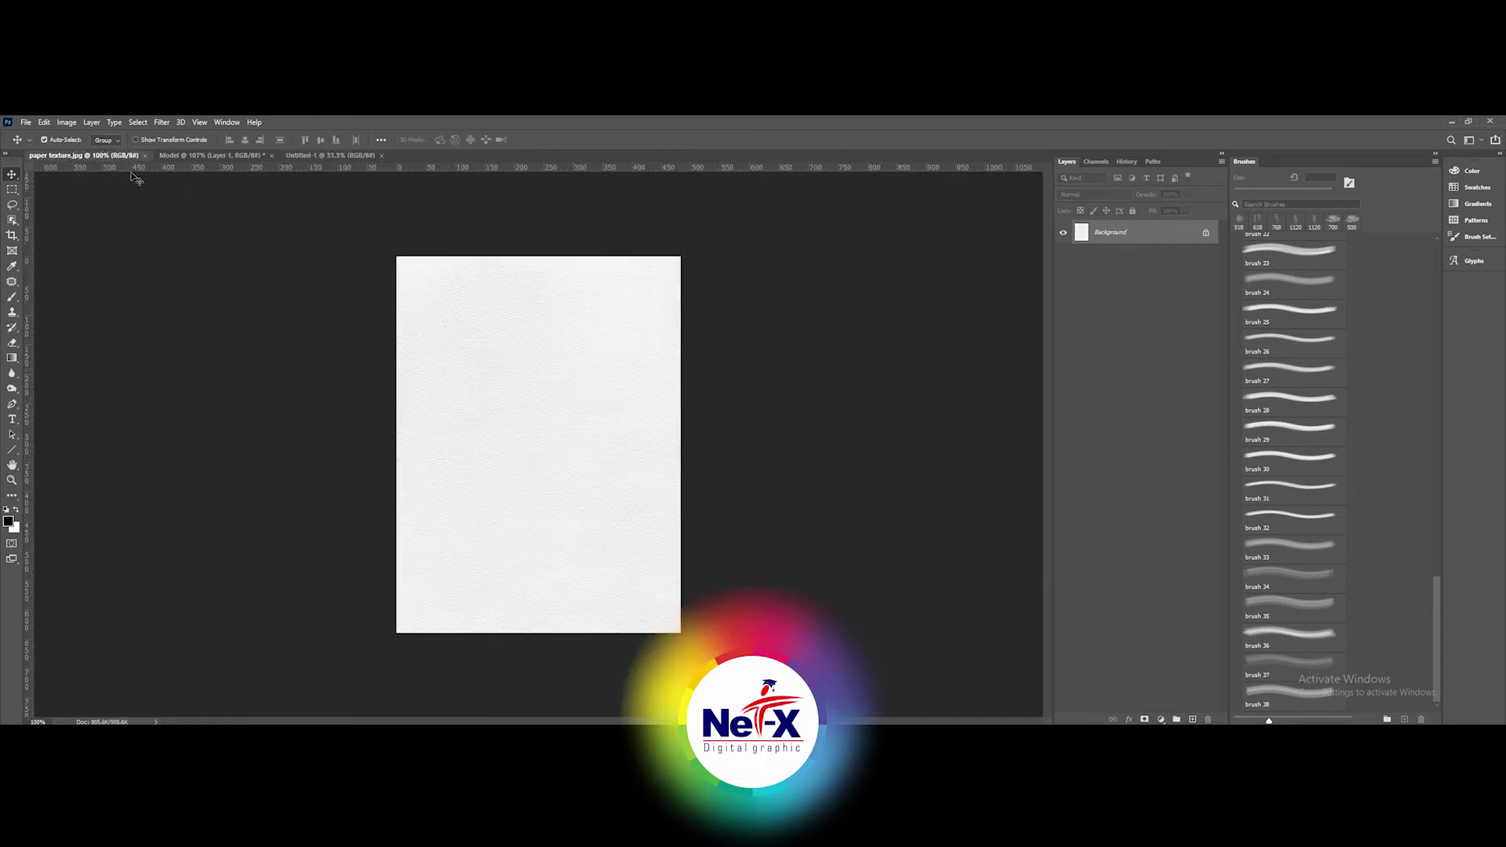
left_click_drag(343, 167, 488, 528)
key("ctrl+t")
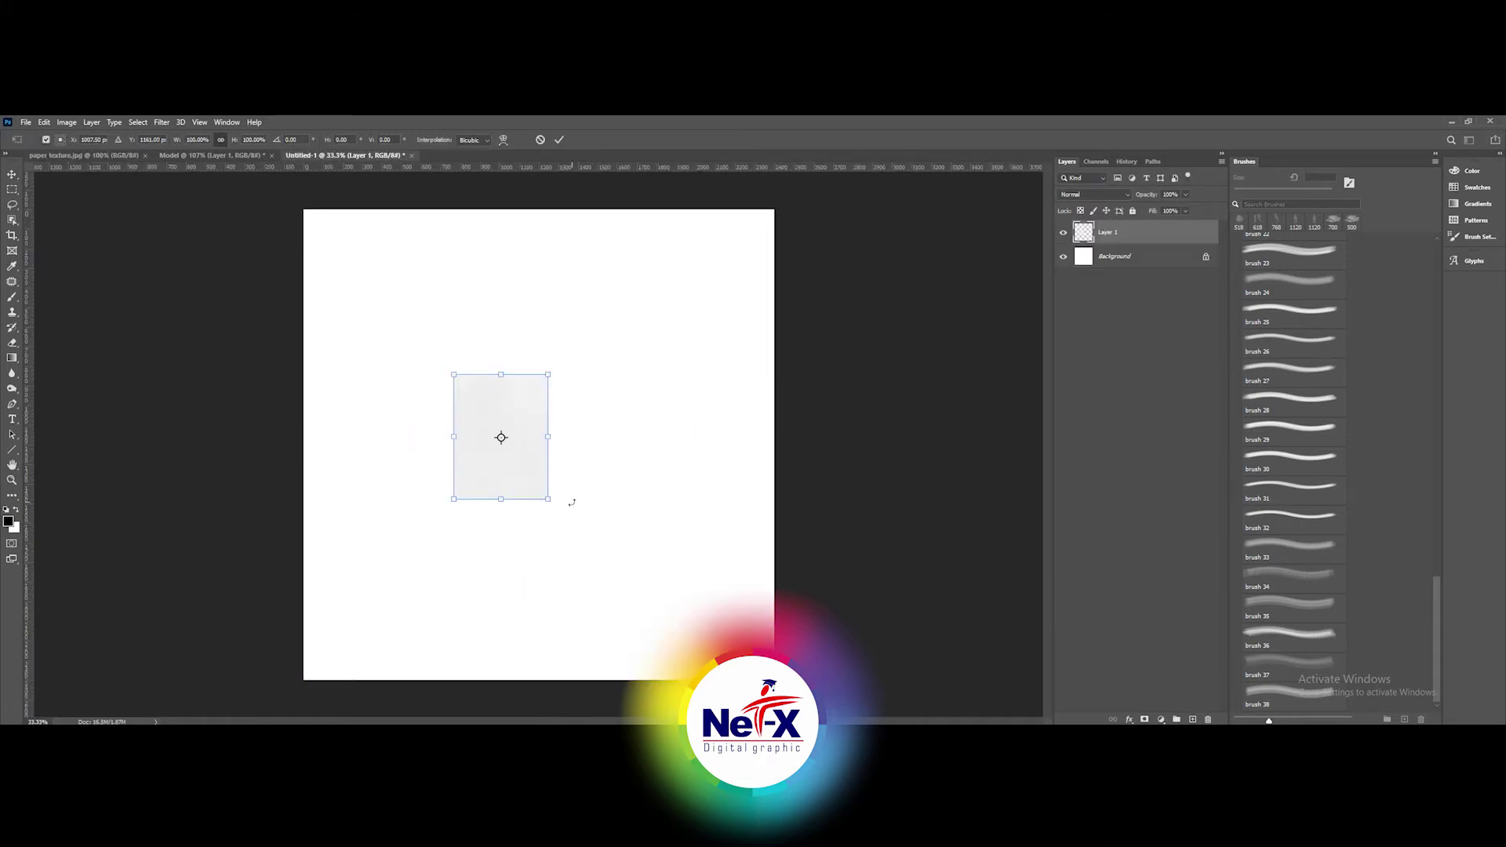
mouse_move(570, 499)
left_mouse_down()
mouse_move(712, 579)
mouse_move(772, 710)
left_mouse_up()
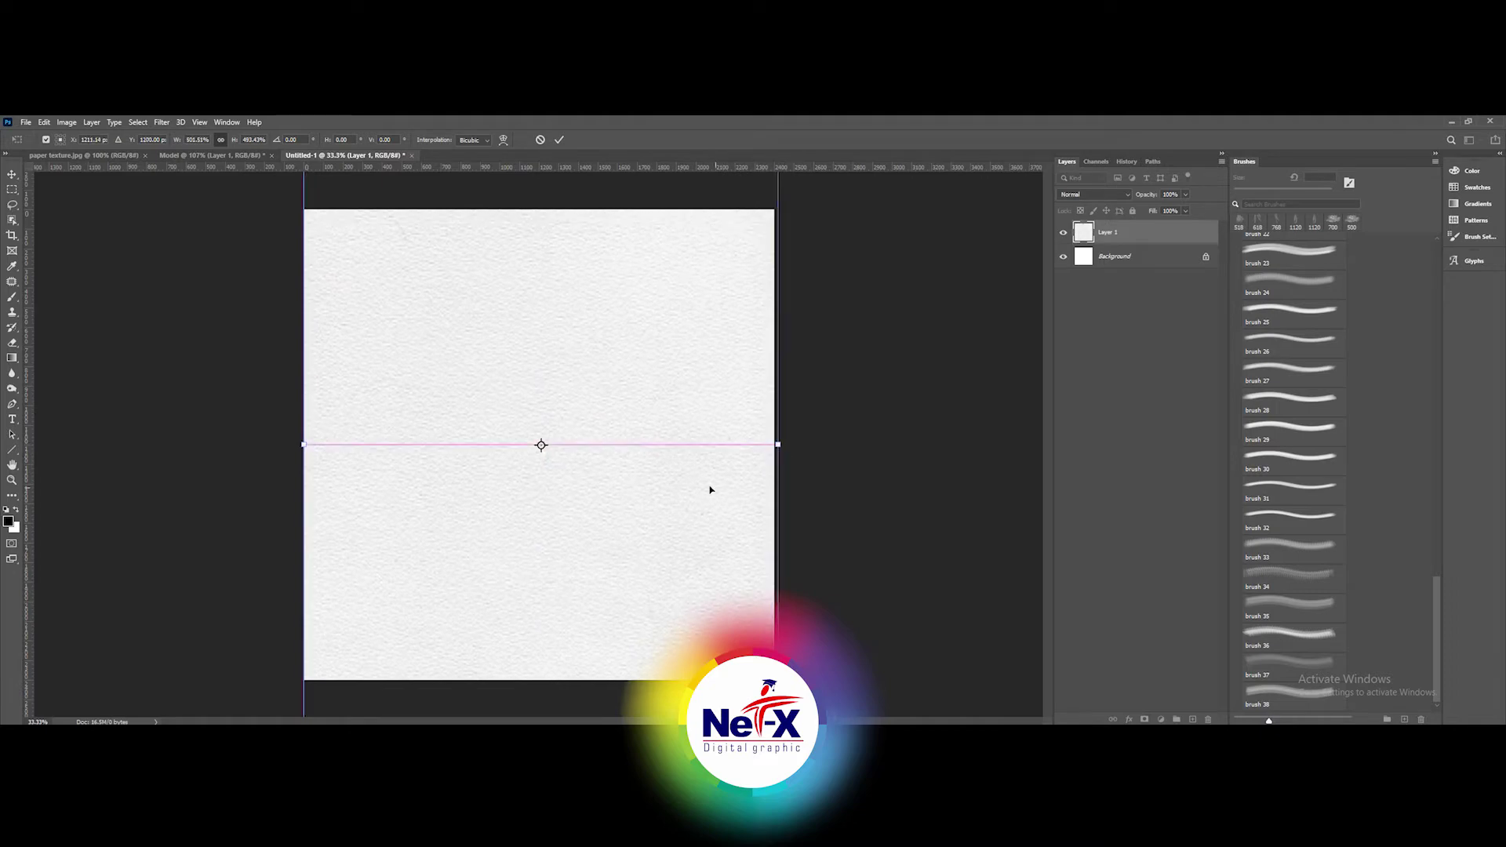
- Merge Levels 1 with Layer 1 and place the enlarged portrait on the paper in Untitled-1
left_click(1141, 234, "shift")
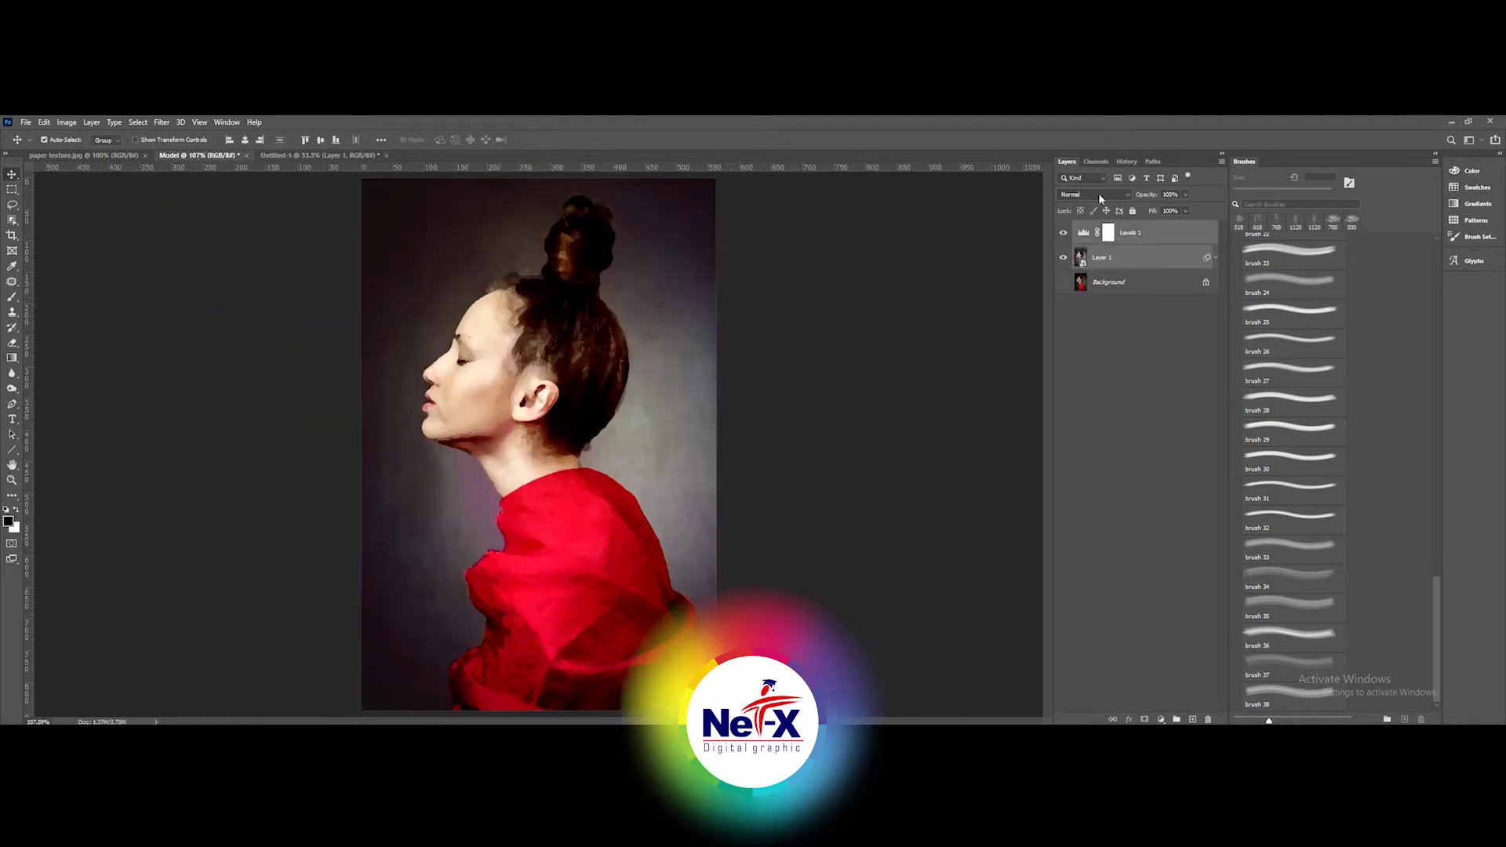
right_click(1147, 251)
left_click(1169, 296)
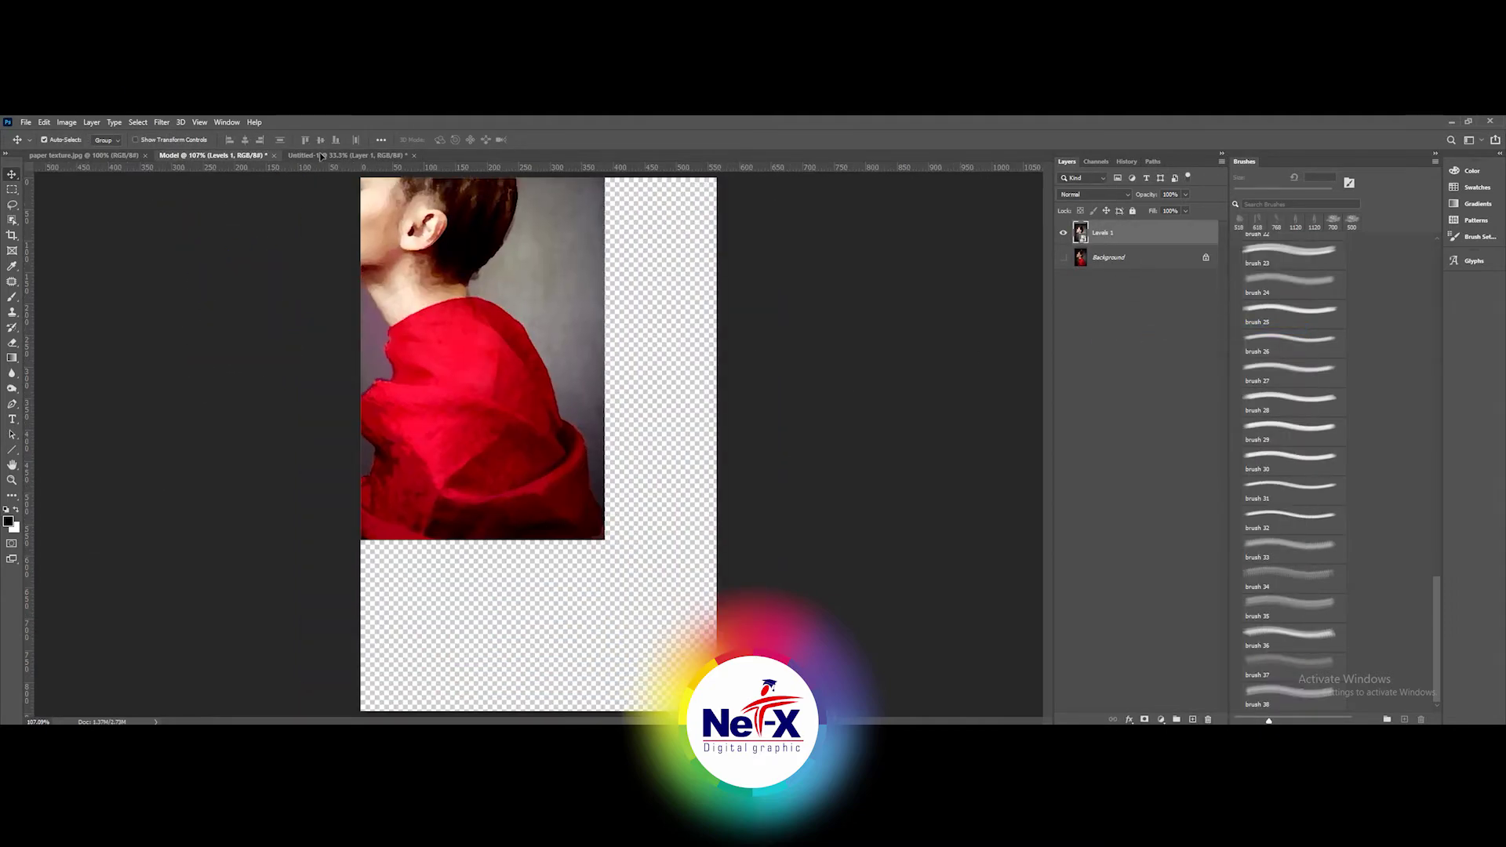
left_click_drag(538, 439, 508, 445)
key("ctrl+t")
left_click_drag(552, 508, 656, 616)
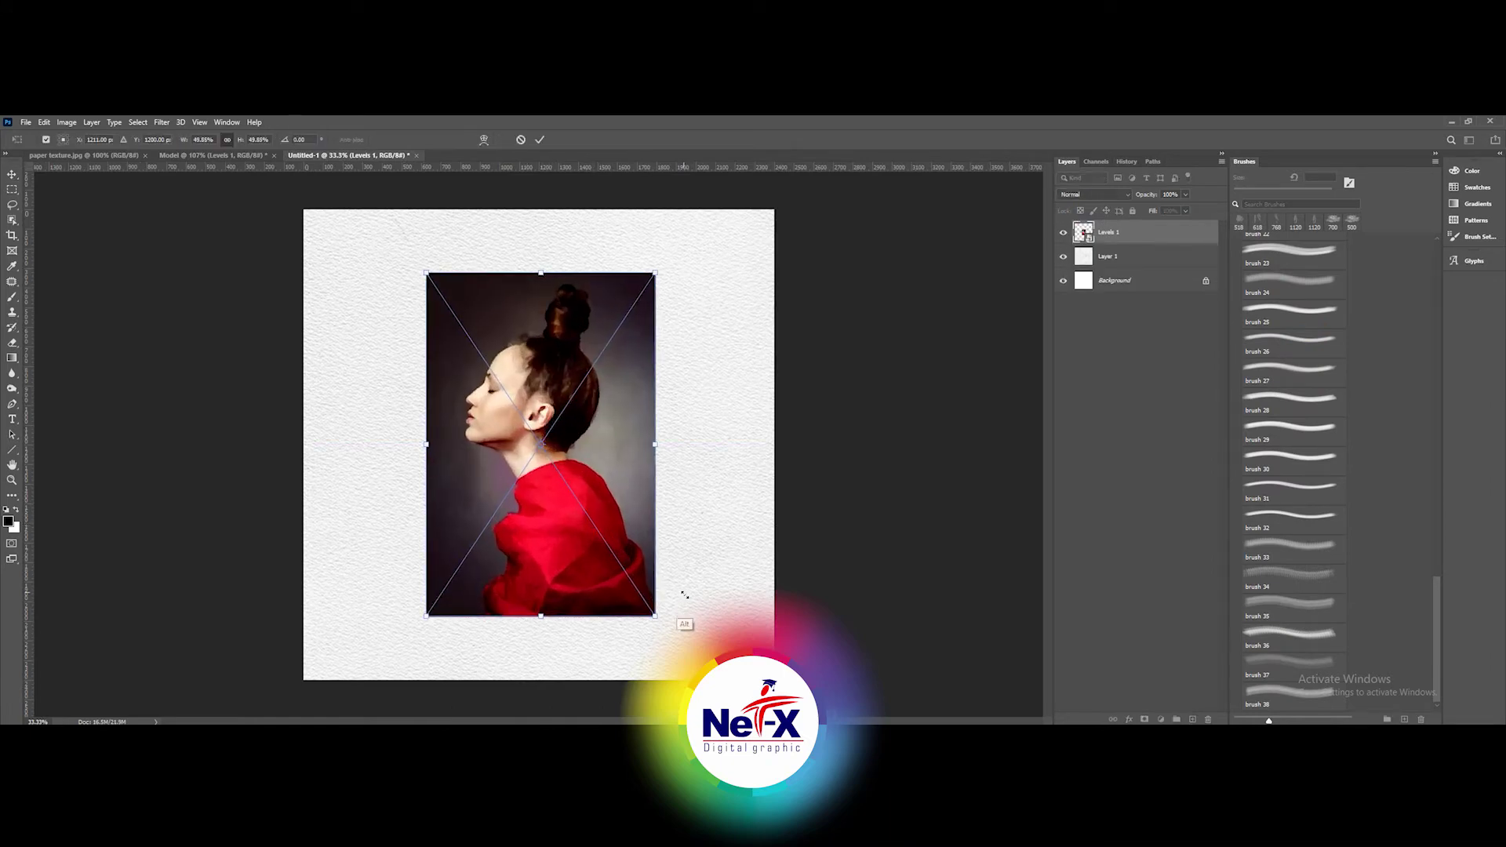
key("Return")
left_click_drag(563, 543, 561, 543)
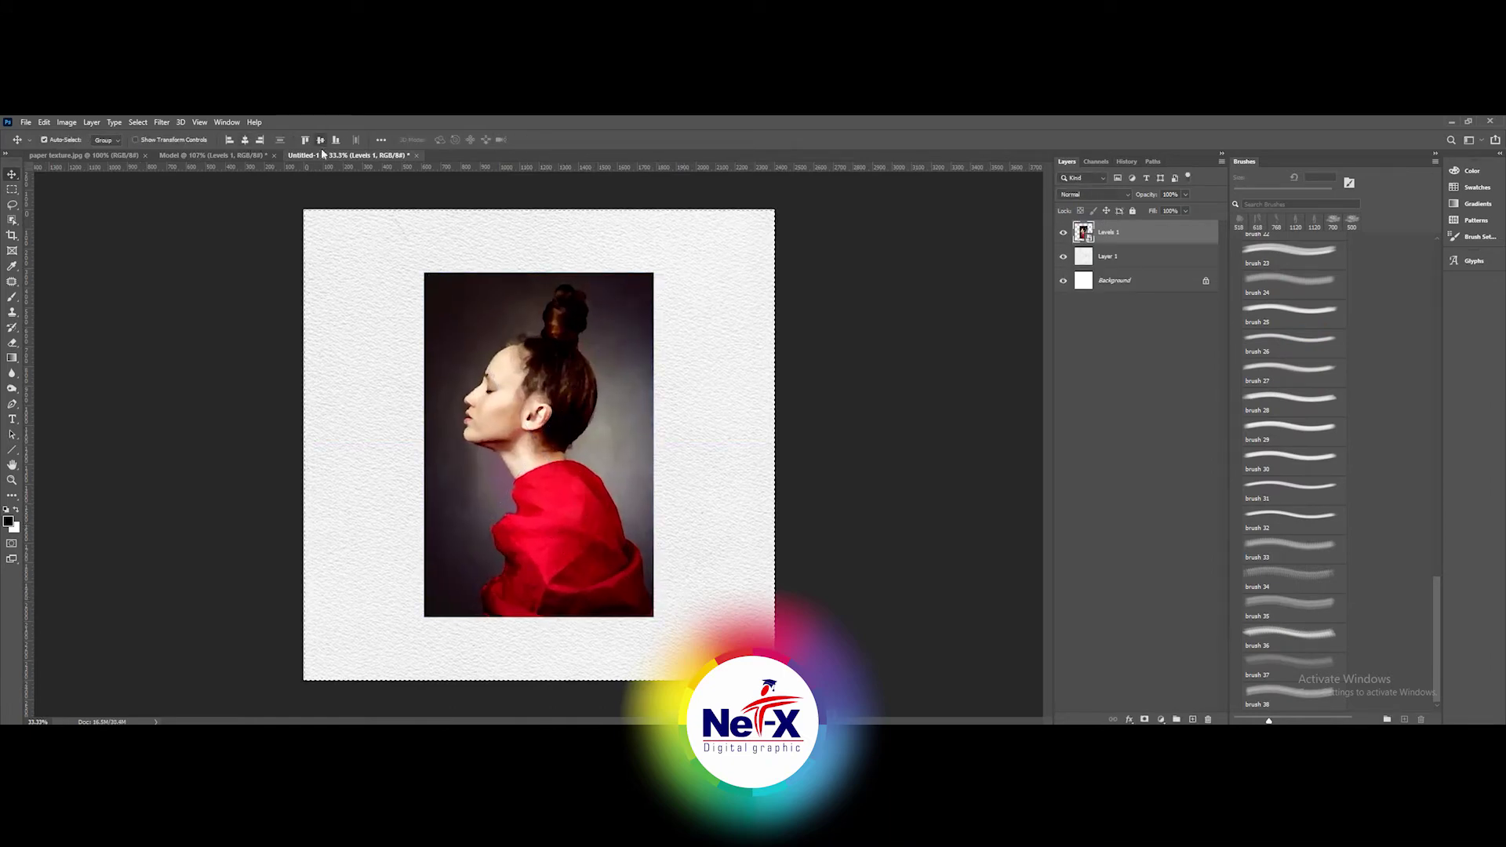
- Put the Bg paper layer on top in Multiply and hide the portrait with a black mask
key("ctrl+plus")
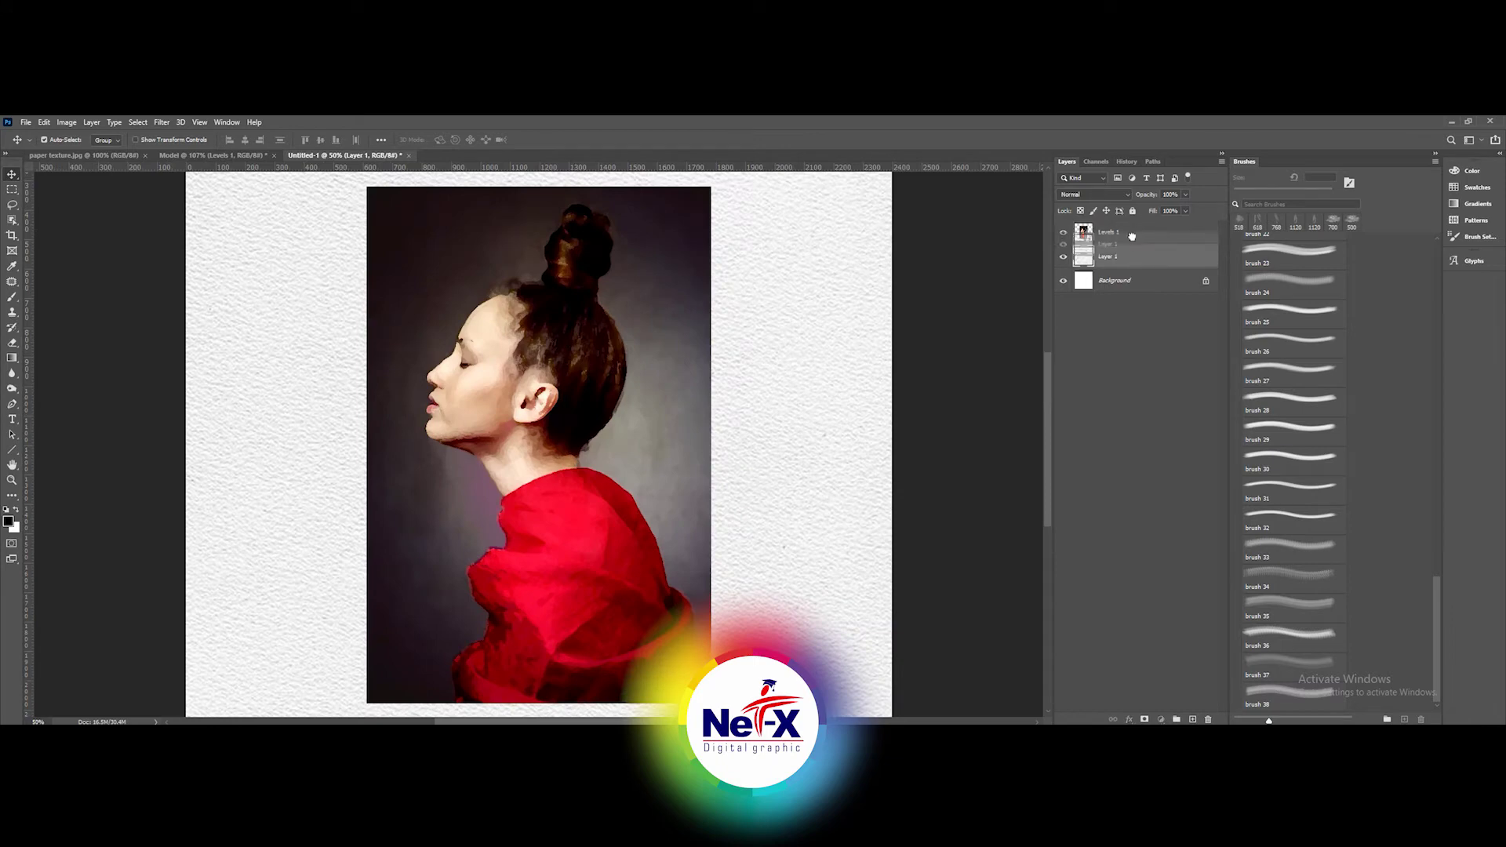
left_click_drag(1108, 256, 1108, 237)
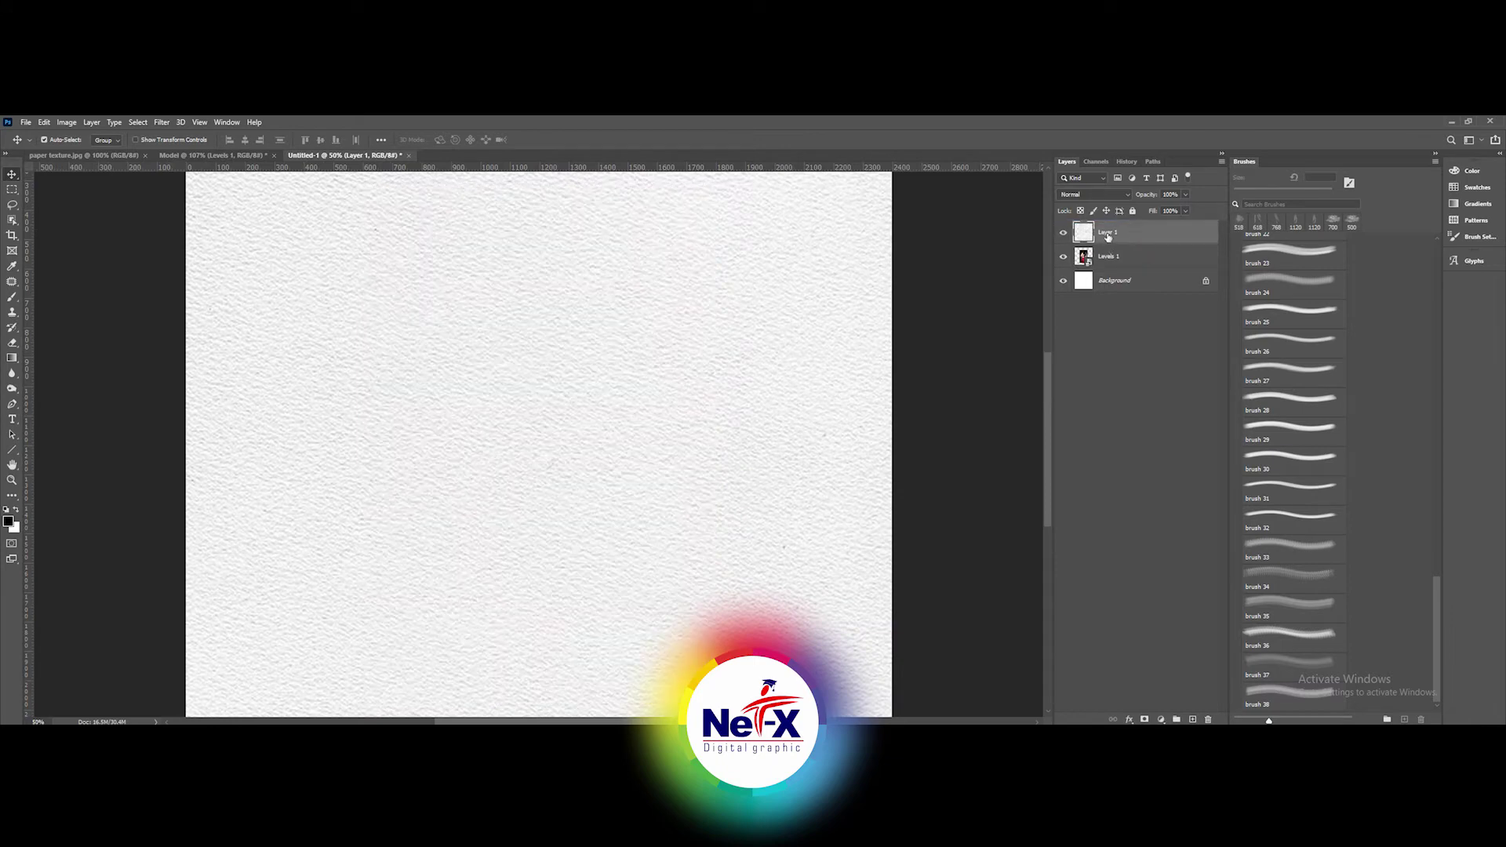
left_click(1095, 194)
left_click(1112, 254)
left_click(1105, 259)
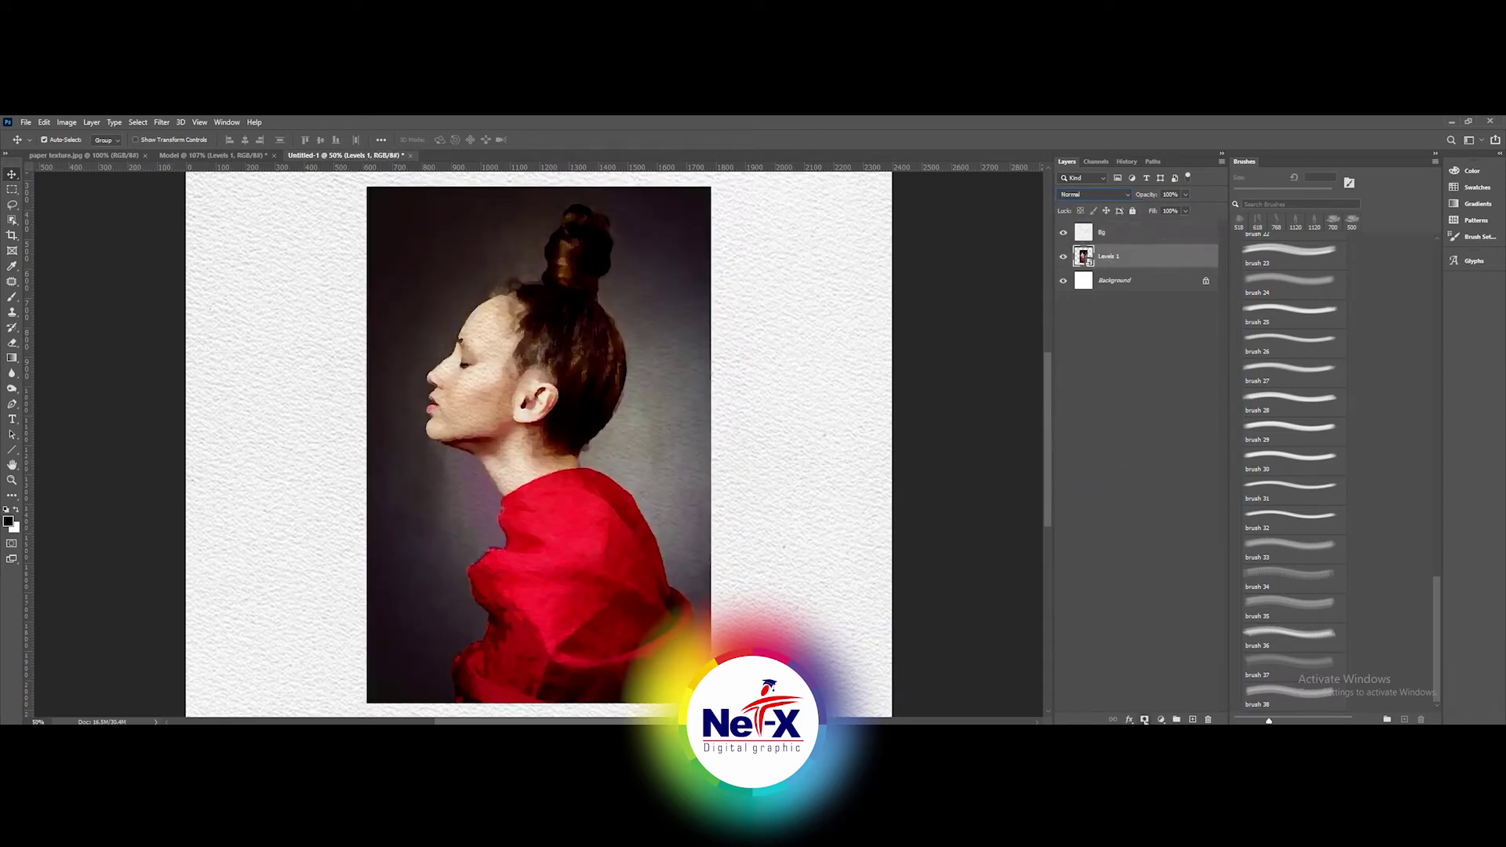
left_click(1145, 719, "alt")
- Pick watercolor brush 4 and stamp a patch into the mask revealing the face
key("b")
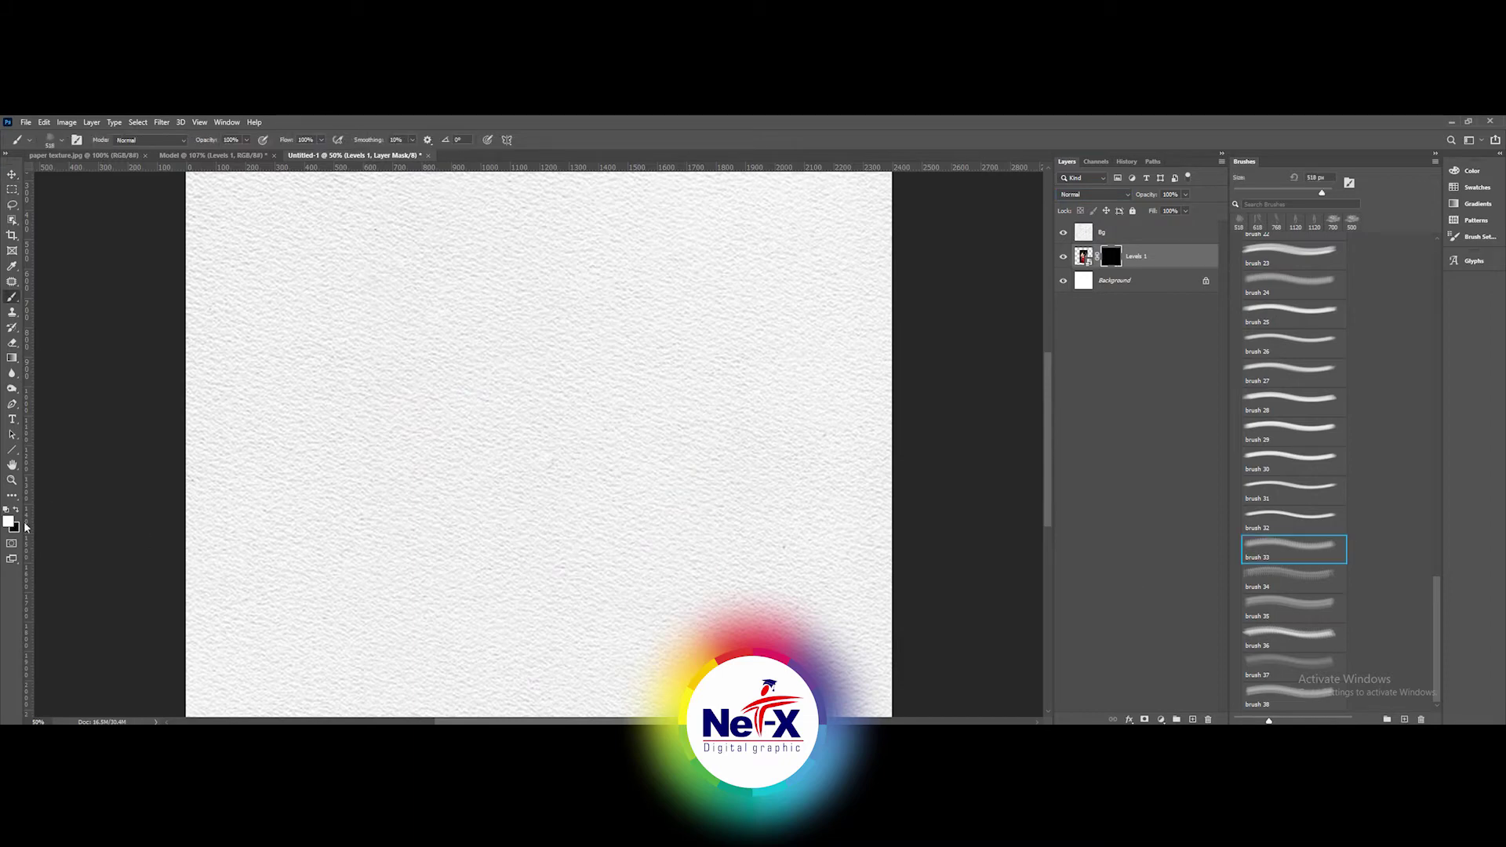
scroll(1440, 604, "up", 10)
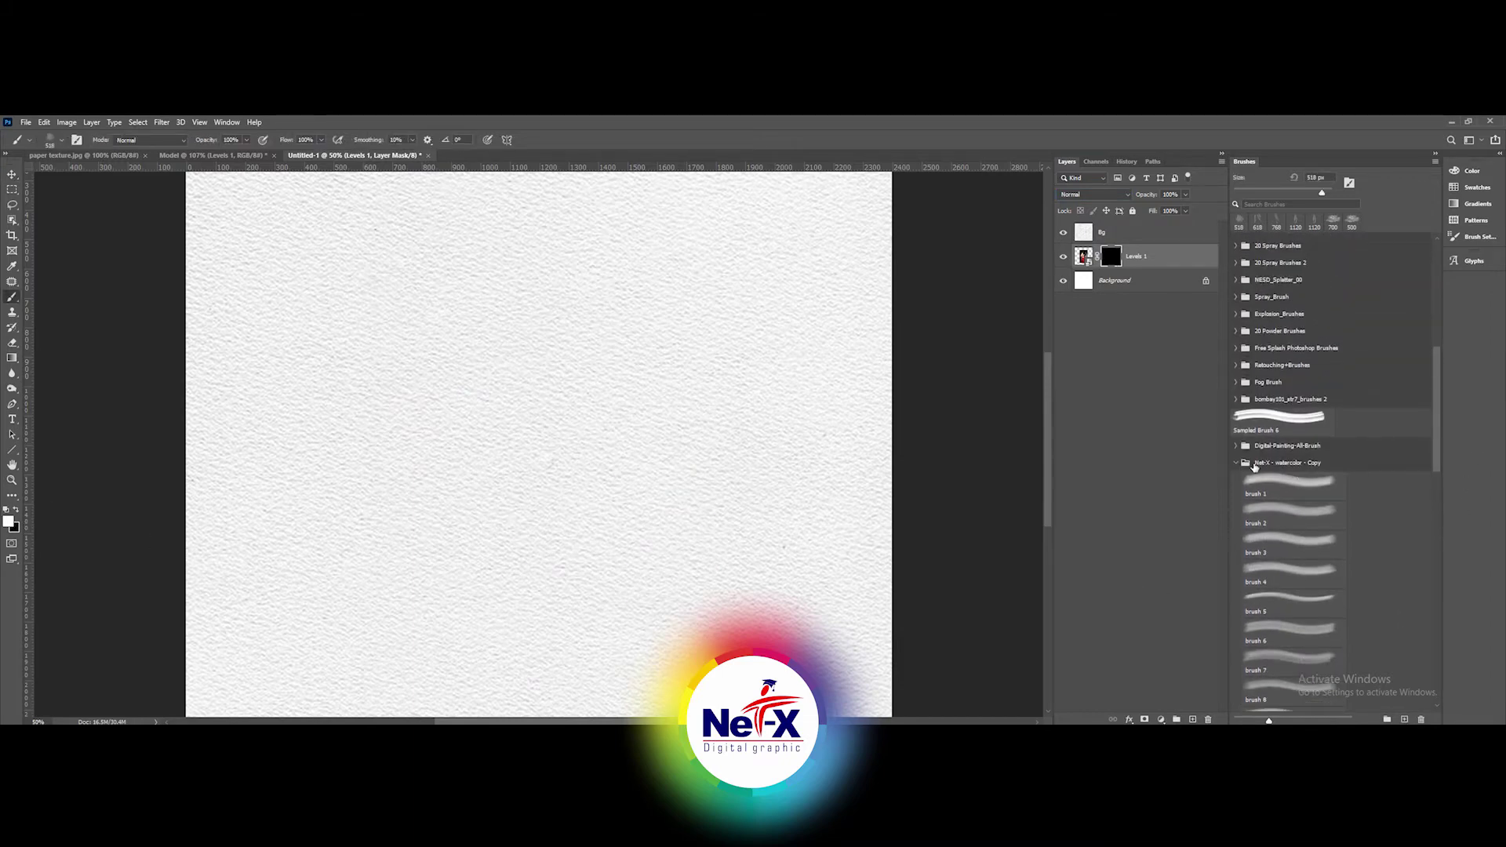
left_click(1237, 469)
left_click(1263, 700)
left_click_drag(1434, 424, 1428, 516)
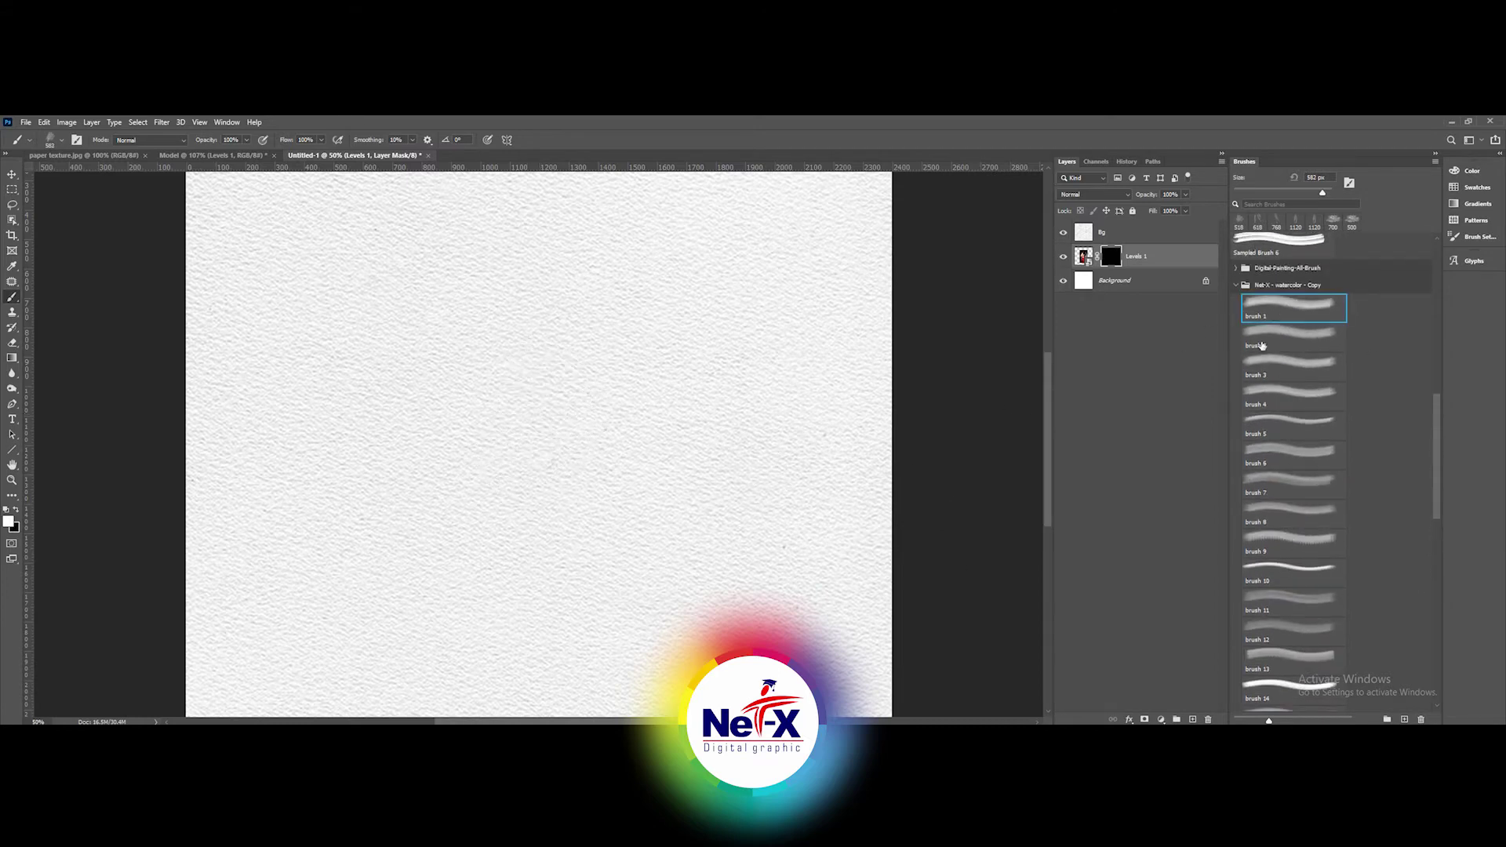
left_click(1290, 335)
left_click(1290, 395)
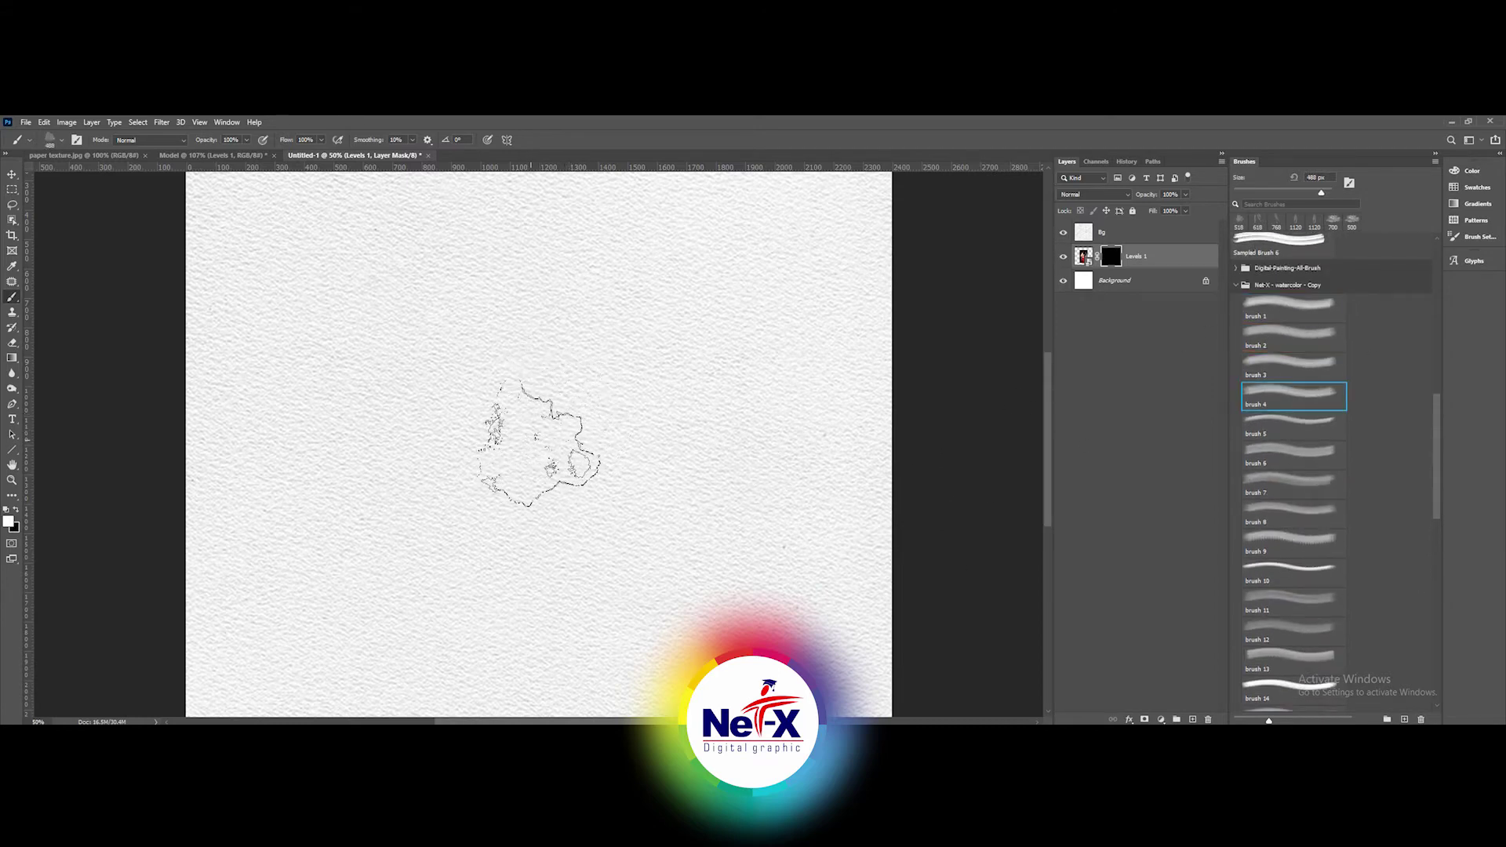
left_click(533, 363)
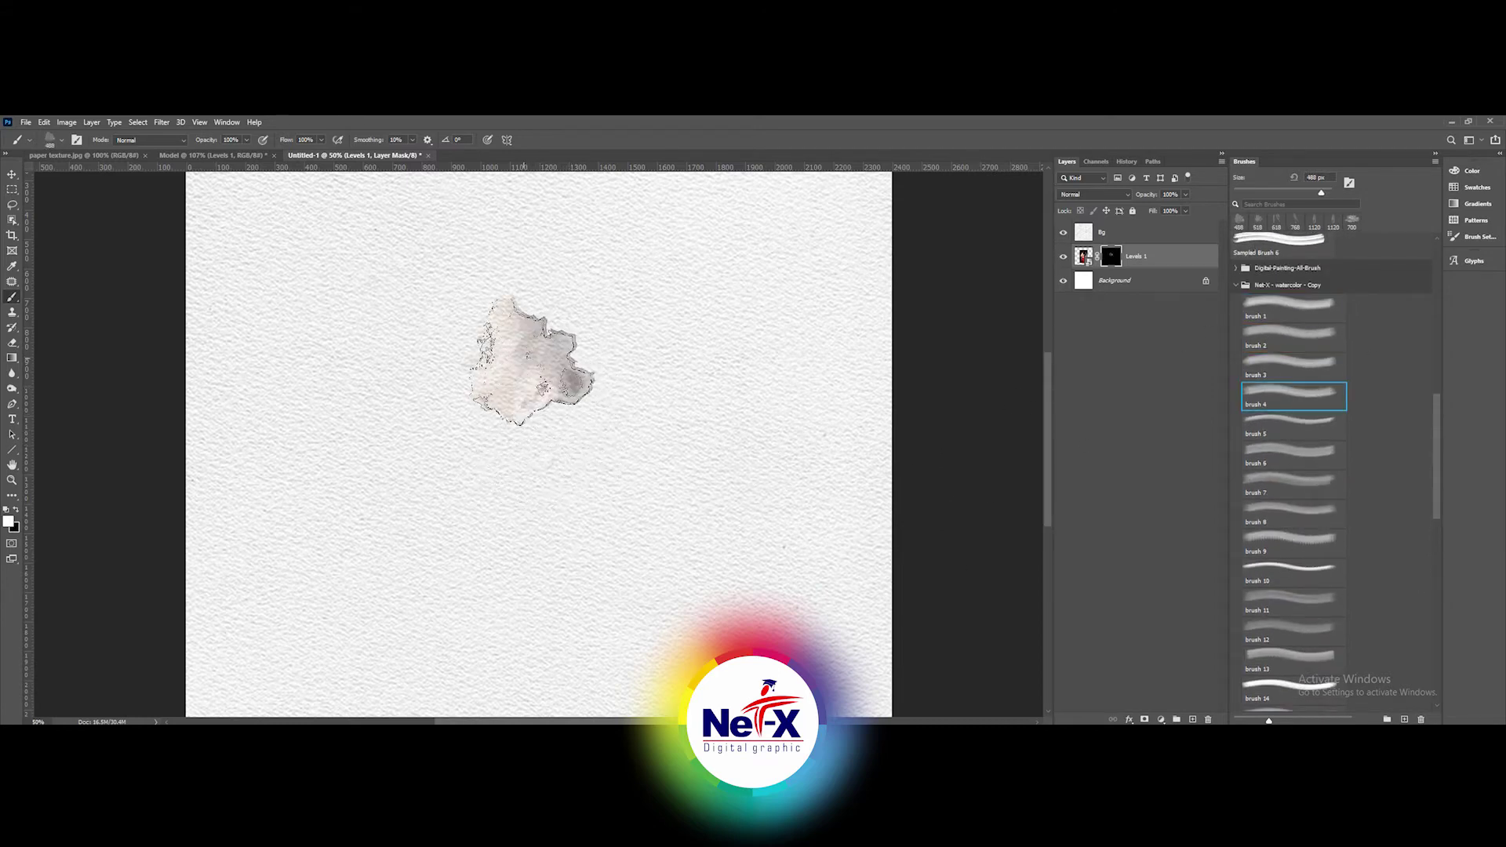
- Use watercolor brushes 5 and 9 to reveal more of the portrait left of and below the face
left_click(1275, 430)
left_click(471, 388)
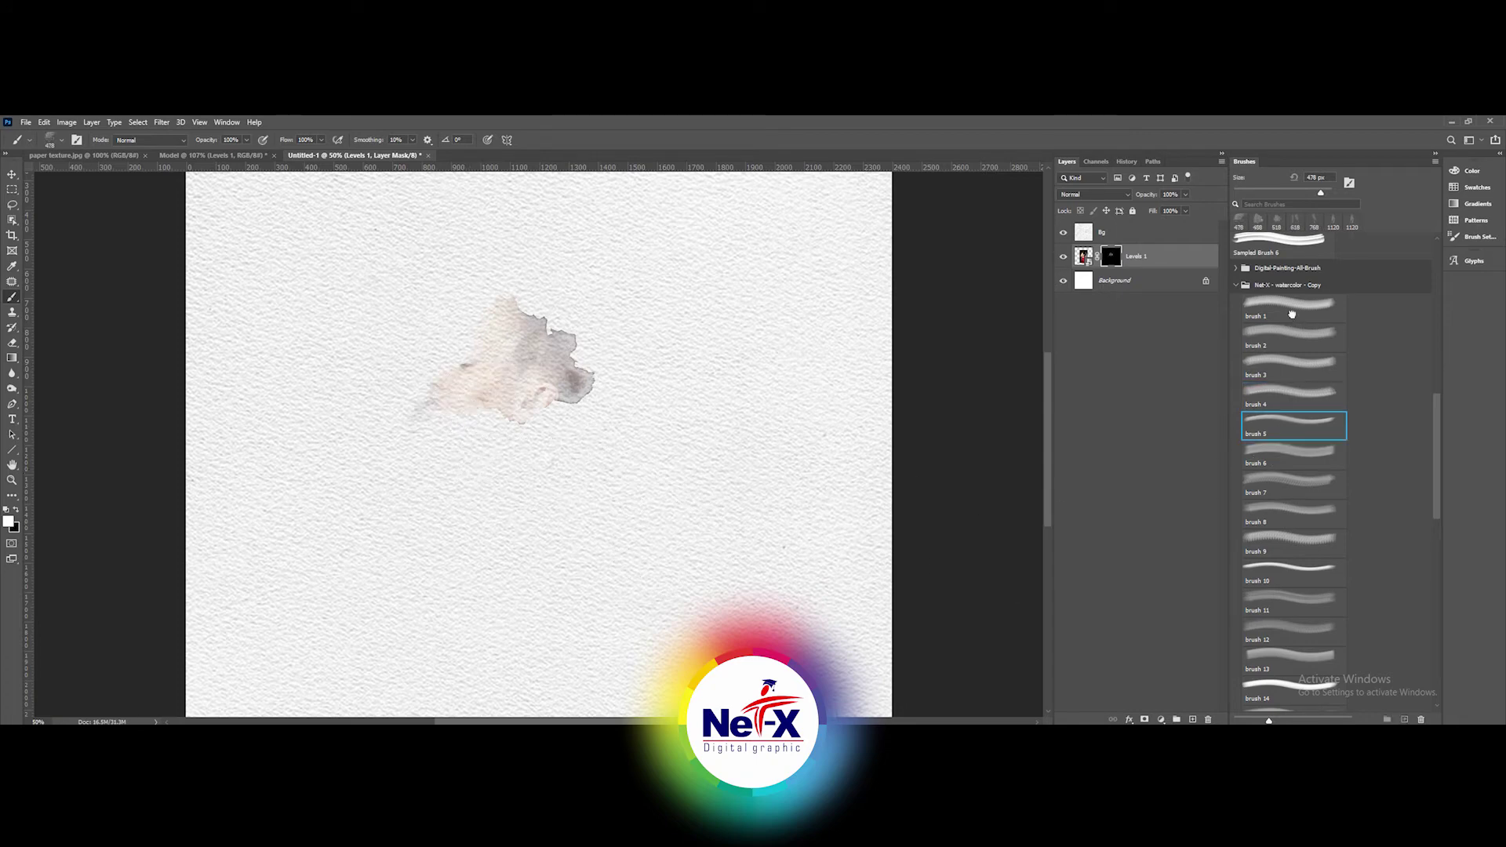
key("period")
key("period")
left_click(455, 346)
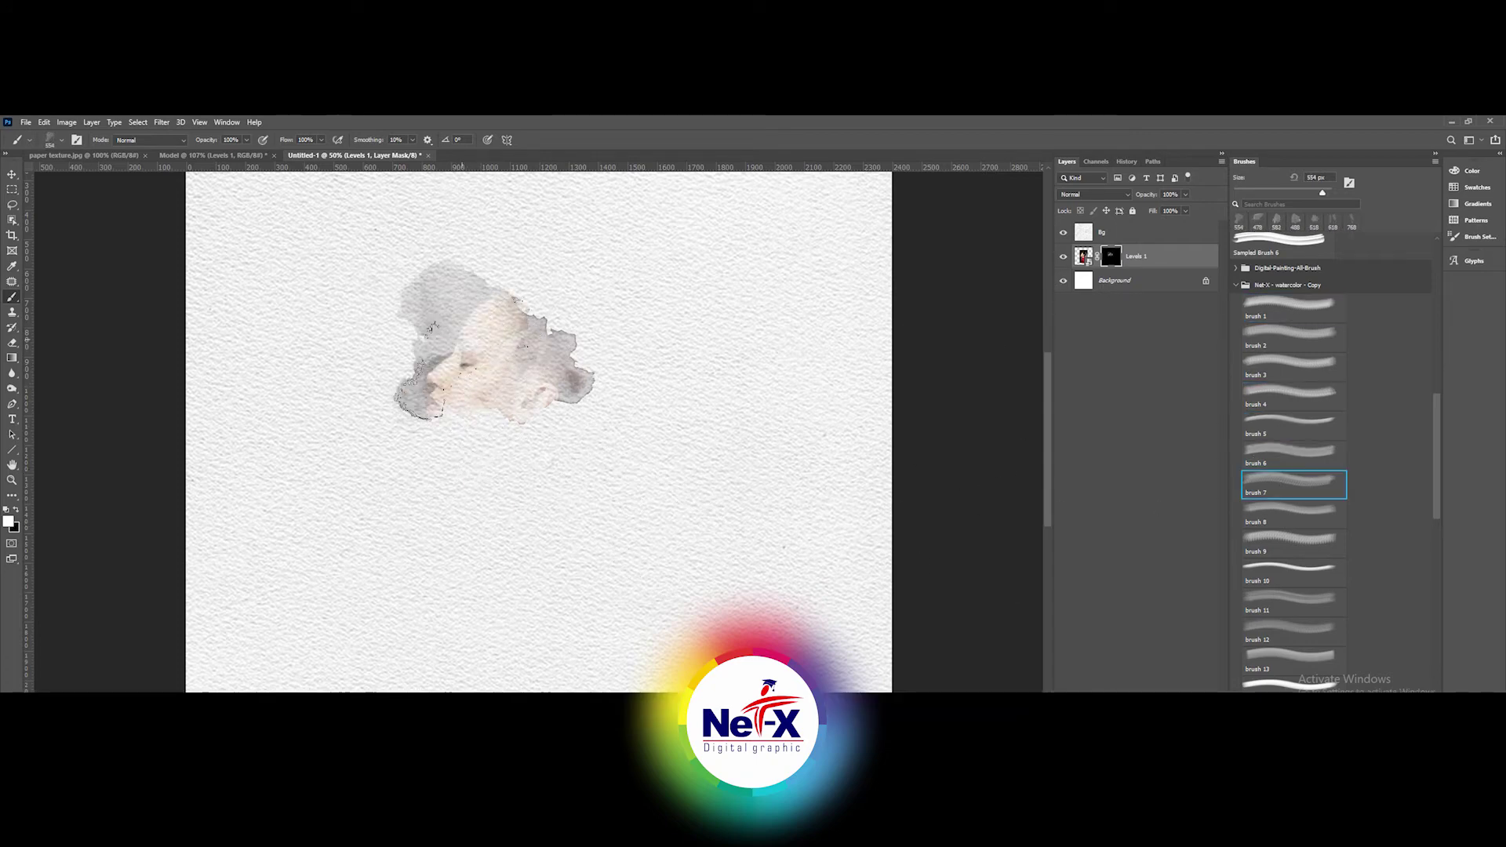
left_click(1265, 549)
left_click(463, 408)
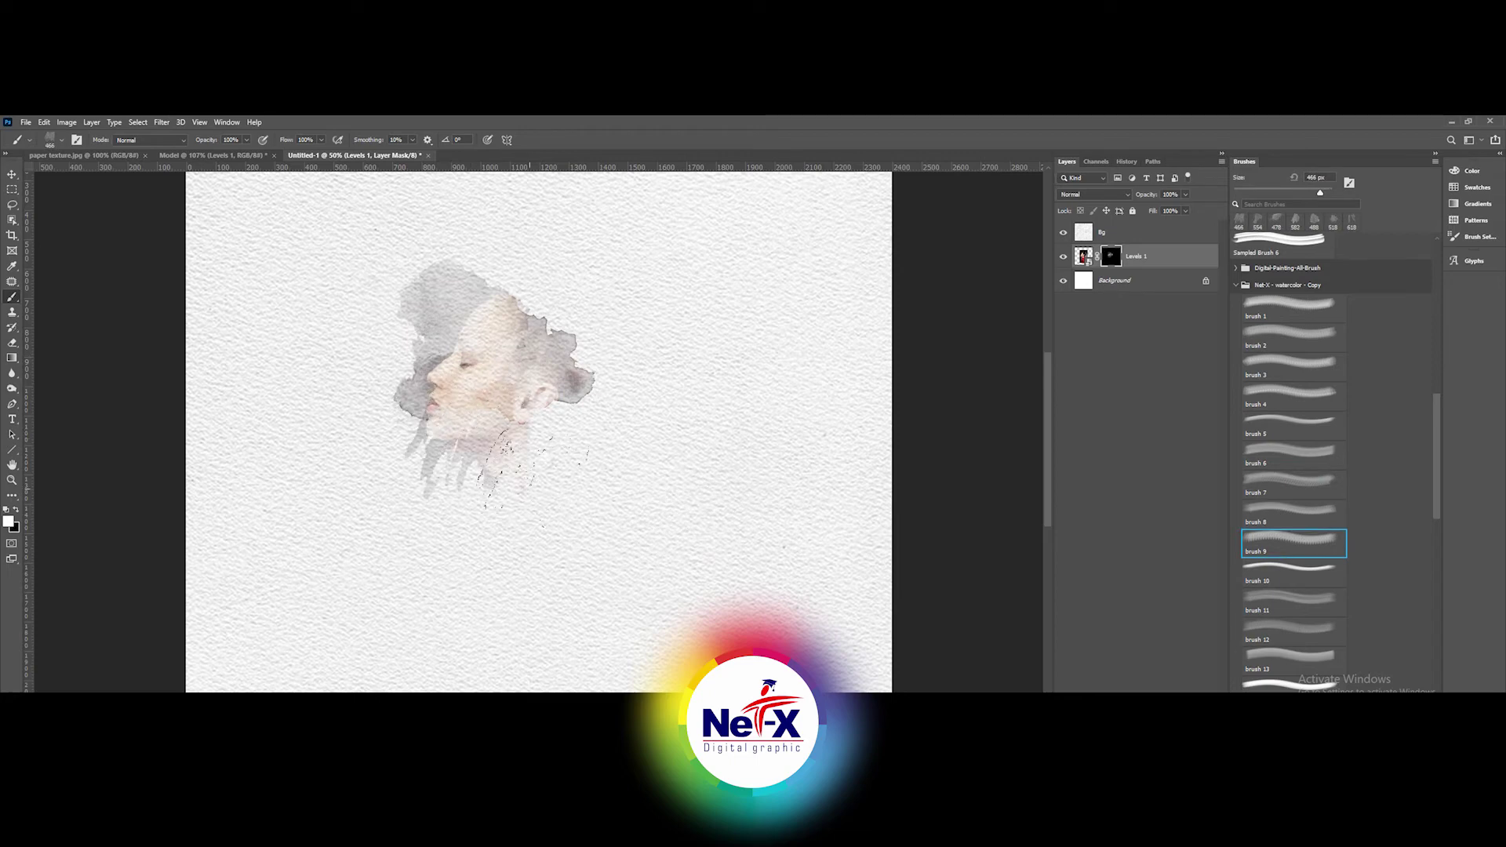
left_click(1286, 602)
left_click(541, 353)
left_click(455, 420)
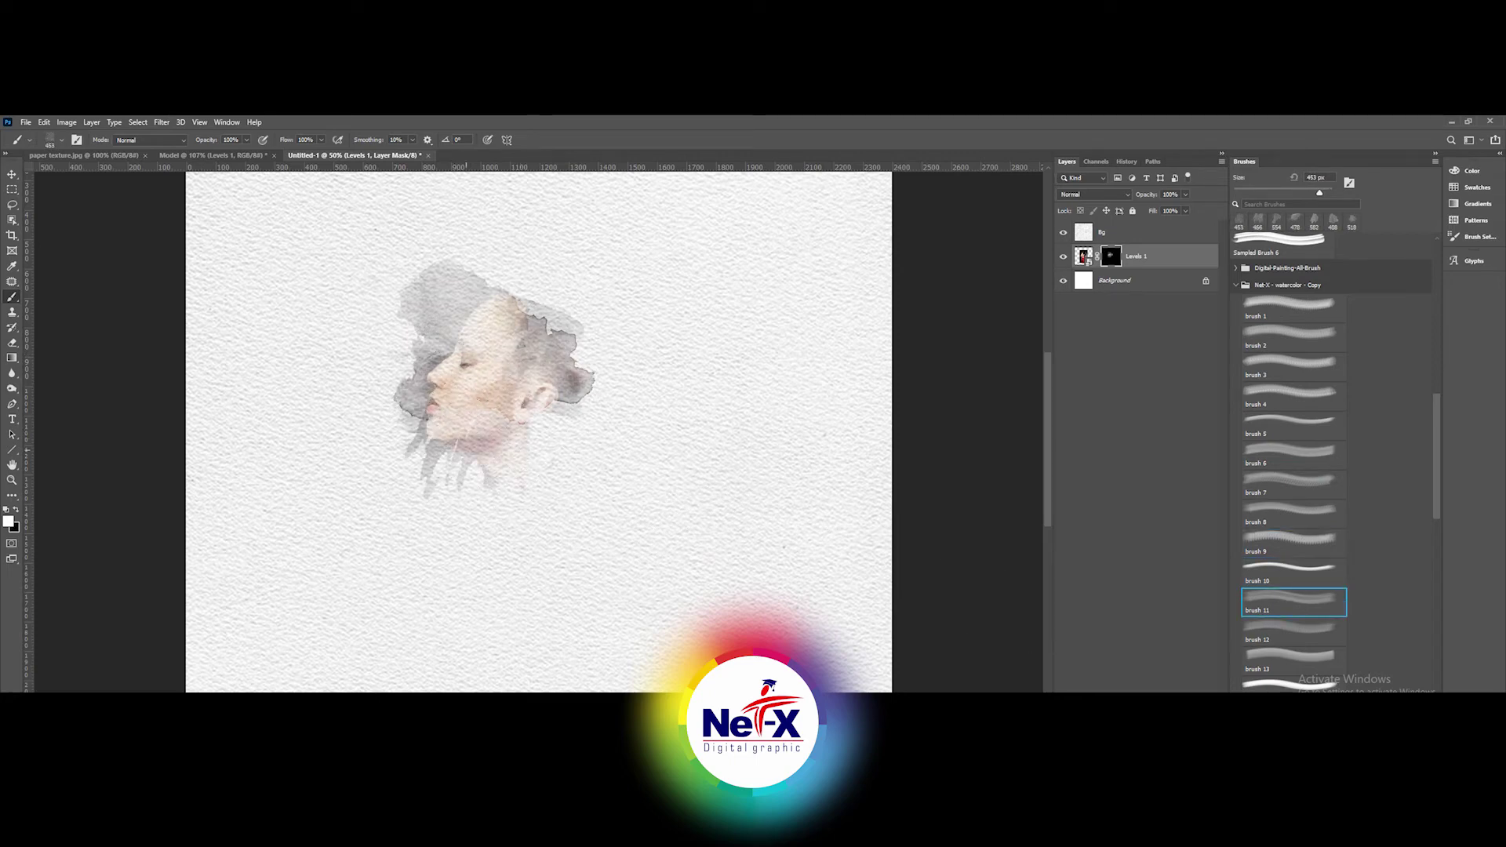
- With a larger watercolour brush, stamp pink-grey washes below the face, beside the ear and near the lips
left_click(1272, 633)
left_click(542, 475)
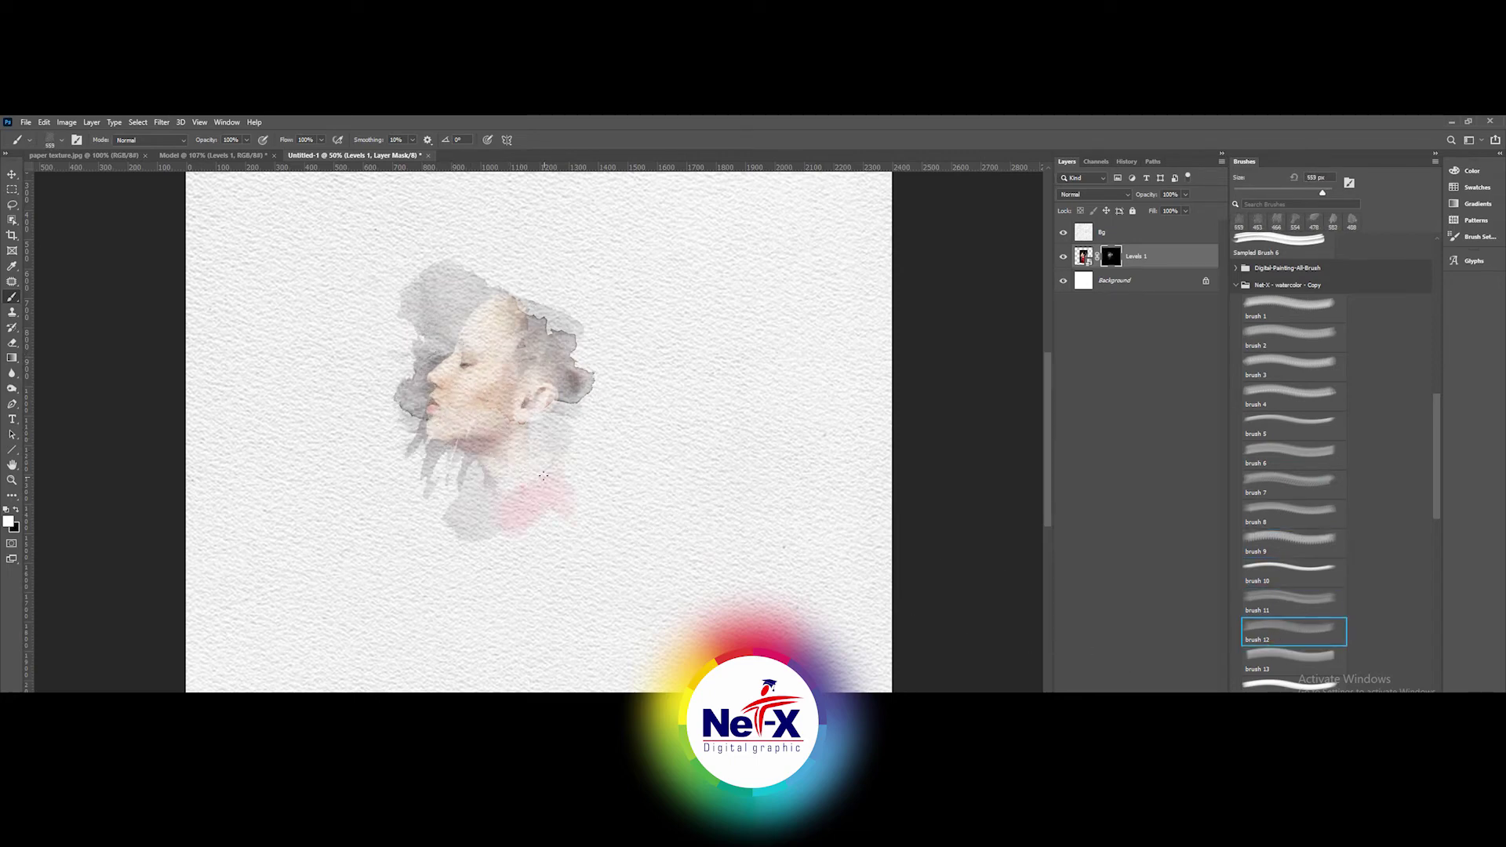
left_click(560, 433)
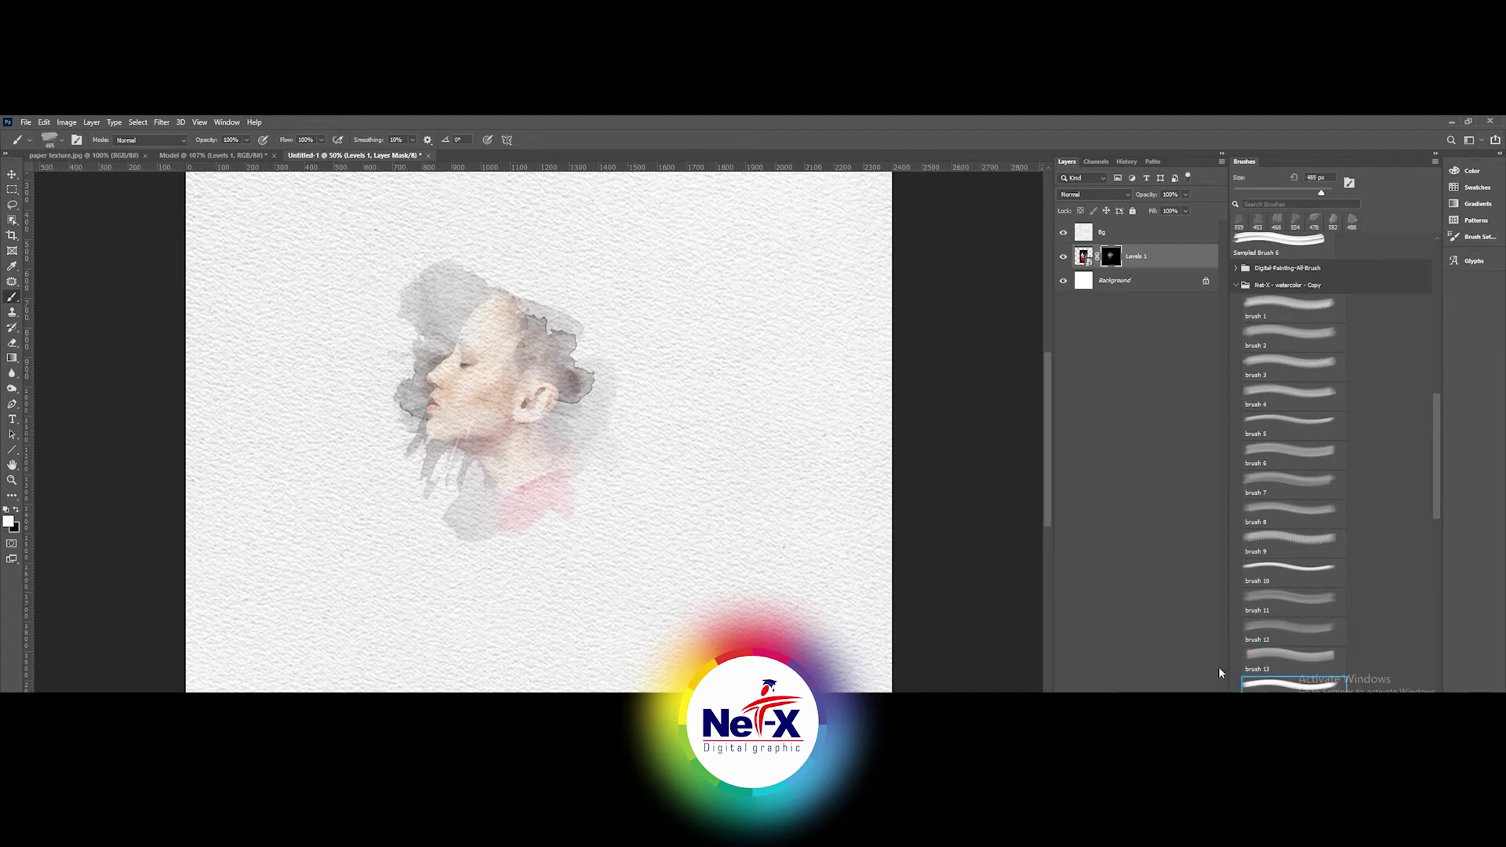
left_click(541, 302)
key("ctrl+z")
left_click(470, 391)
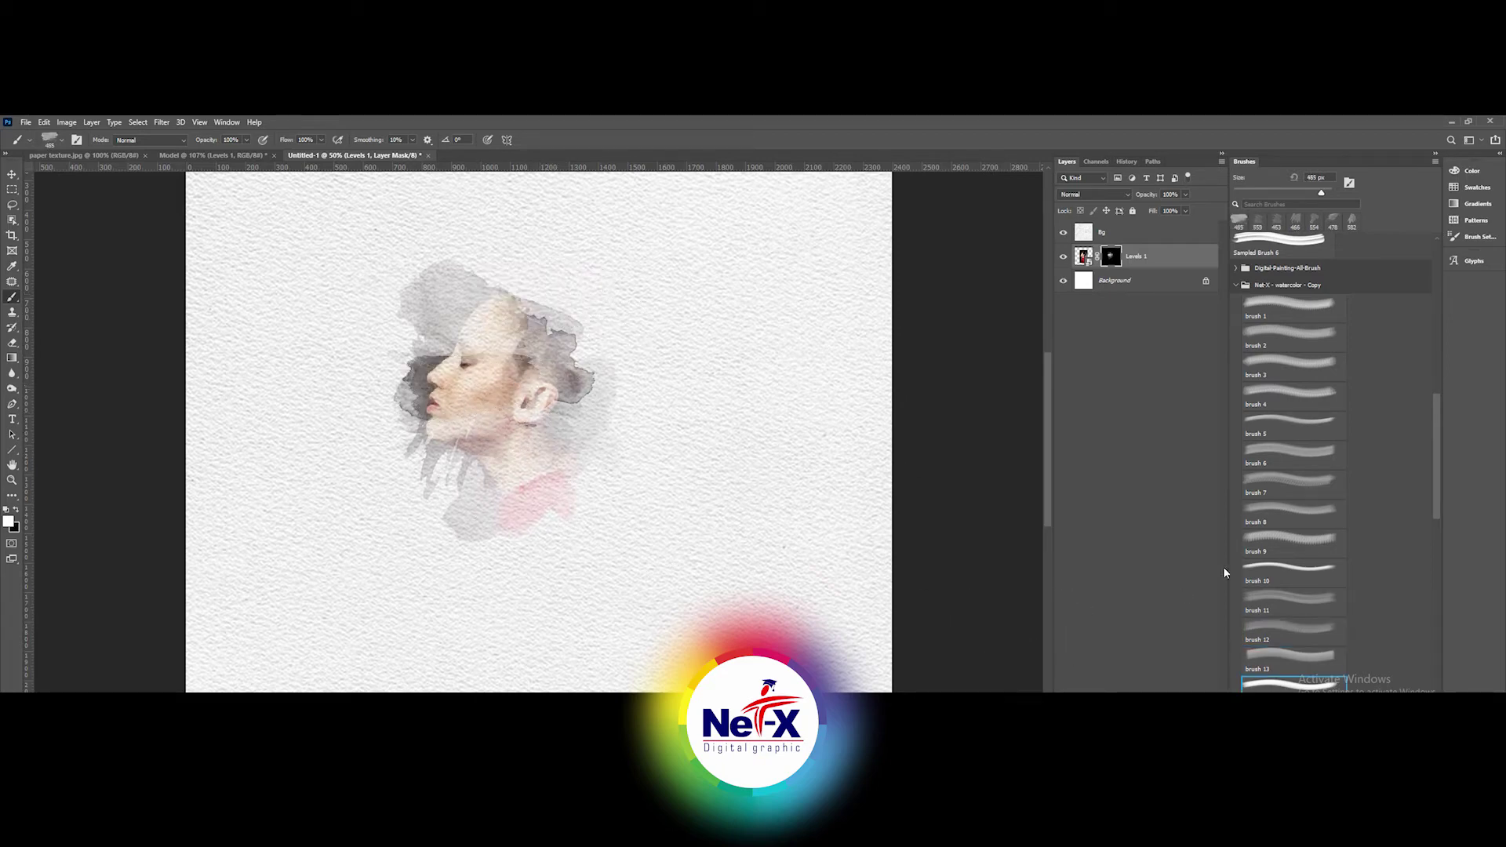
right_click(649, 464)
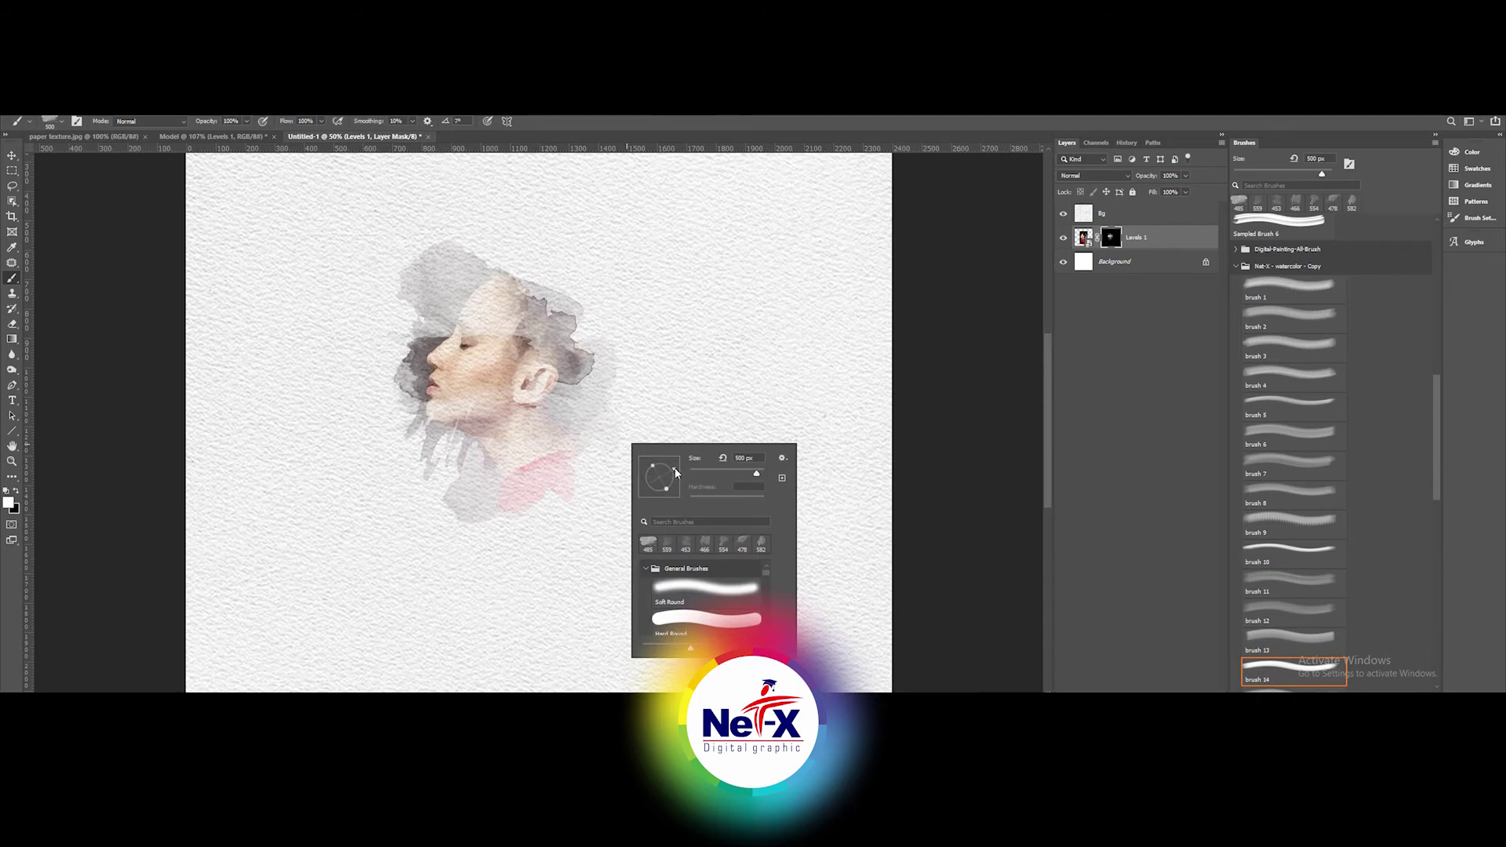
key("Escape")
- Stamp further washes over the head, on the pink shoulder and above the head
left_click(511, 329)
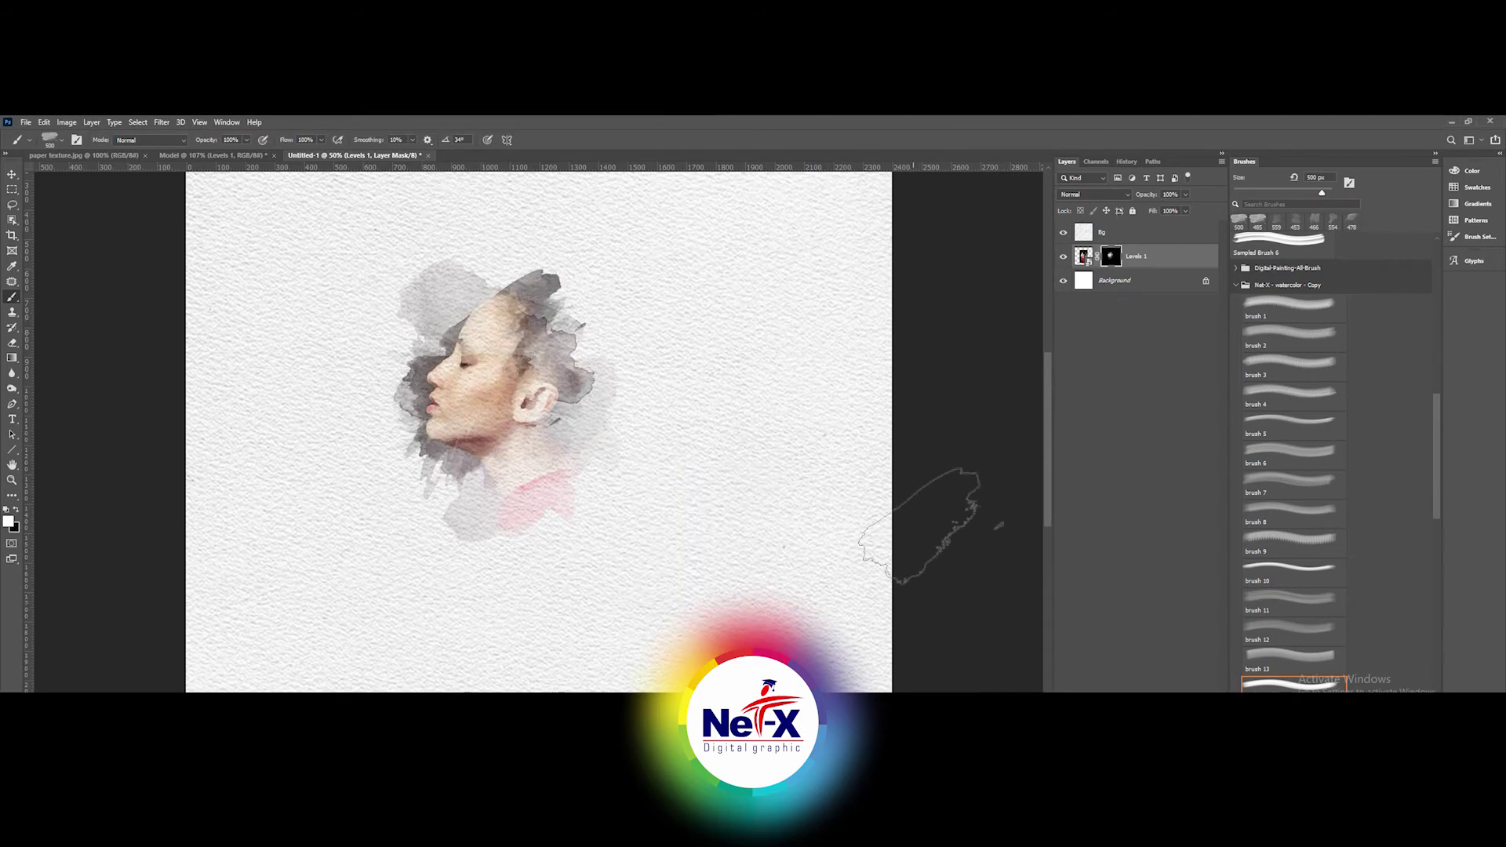
left_click(1290, 657)
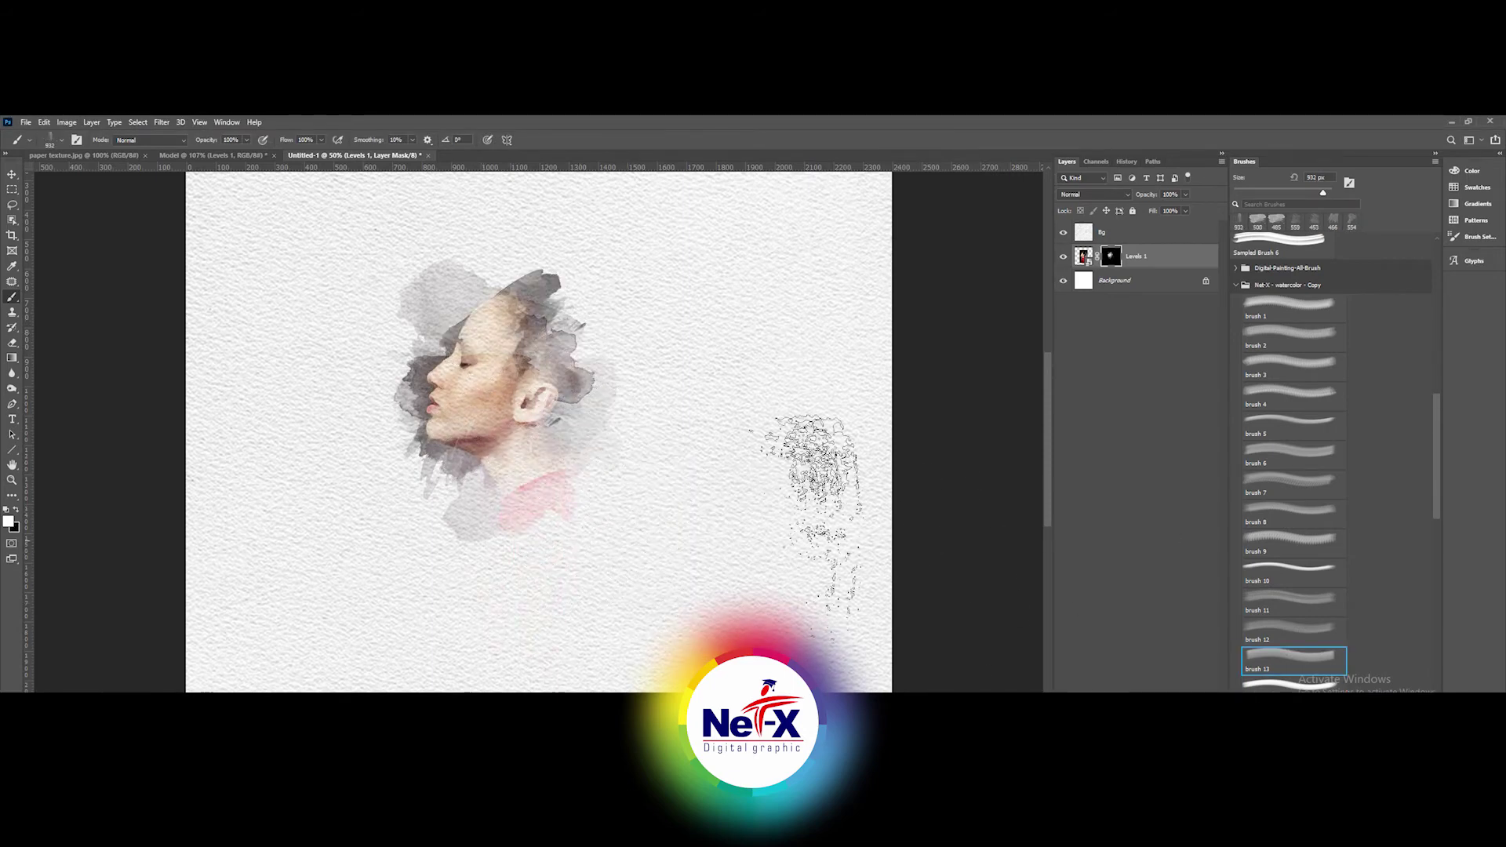
left_click(1290, 600)
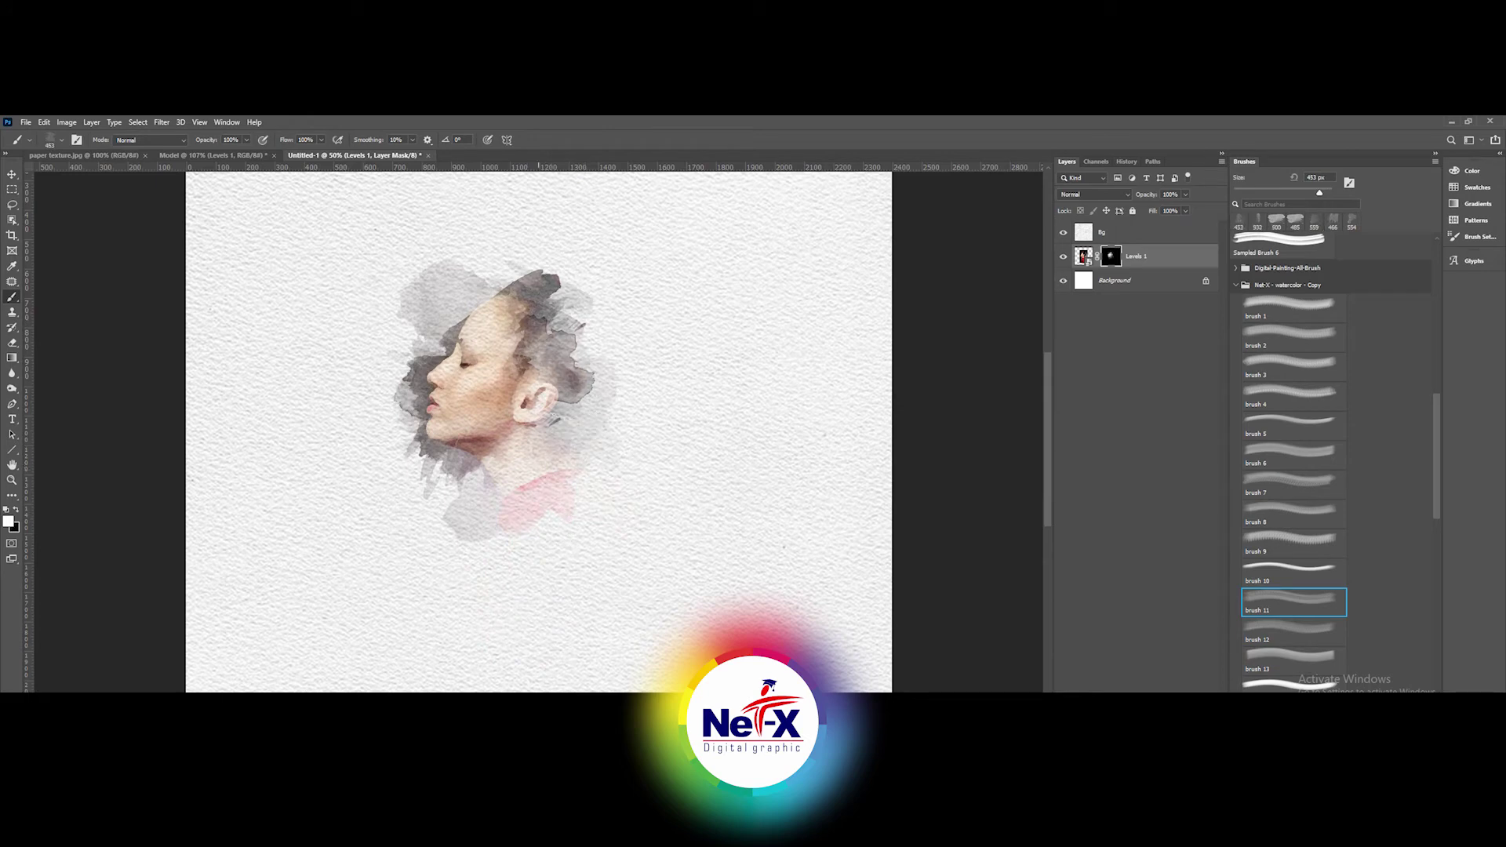
left_click(1283, 641)
left_click(530, 528)
left_click(527, 262)
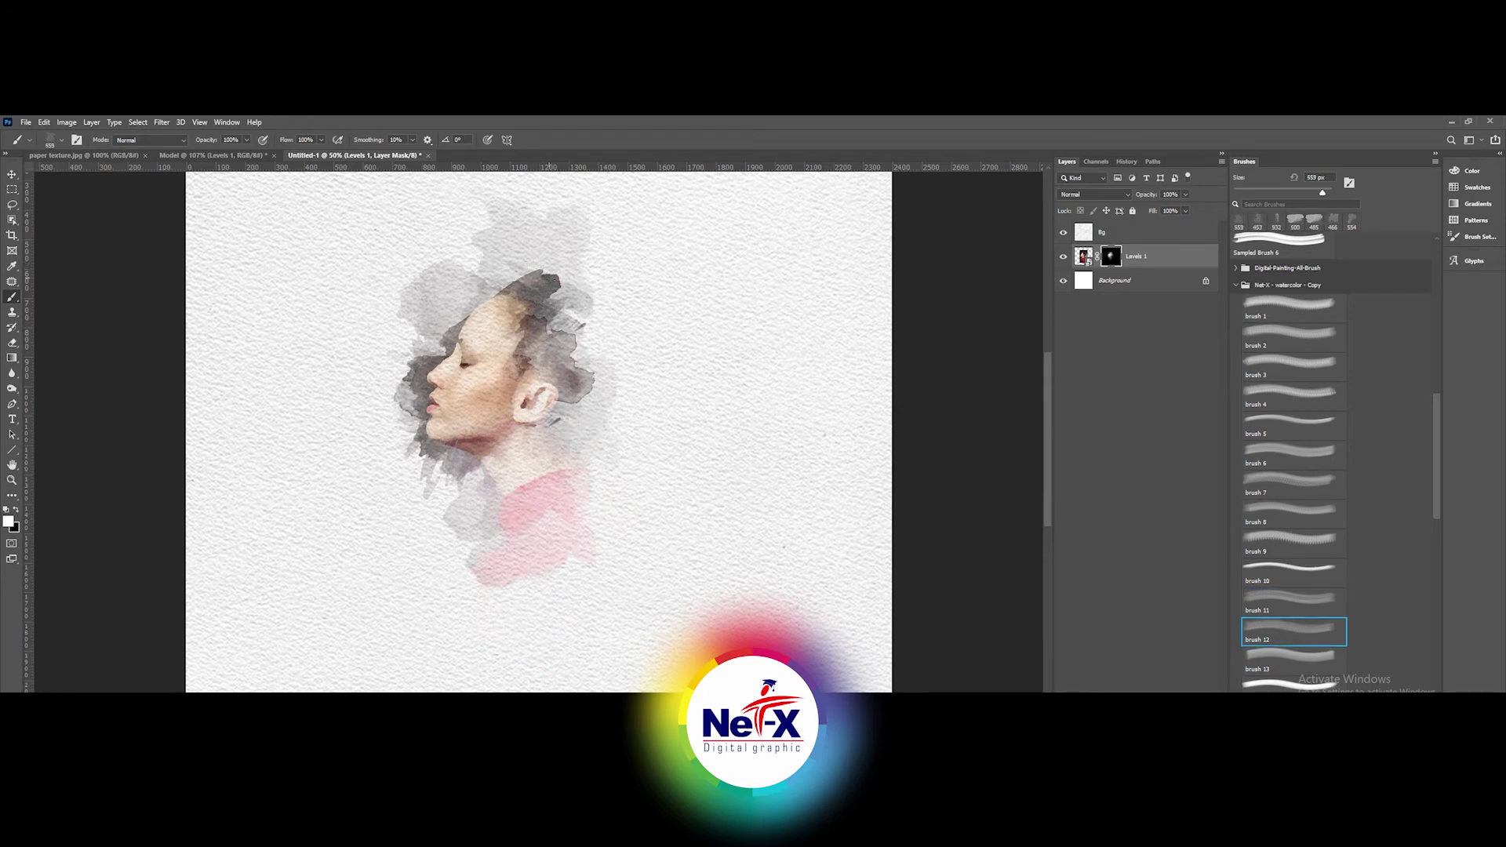
key("period")
key("period")
- Stamp a grey watercolour wash right of the ear, pink washes on the shoulder, and darken the top-right hair
left_click_drag(1440, 516, 1361, 568)
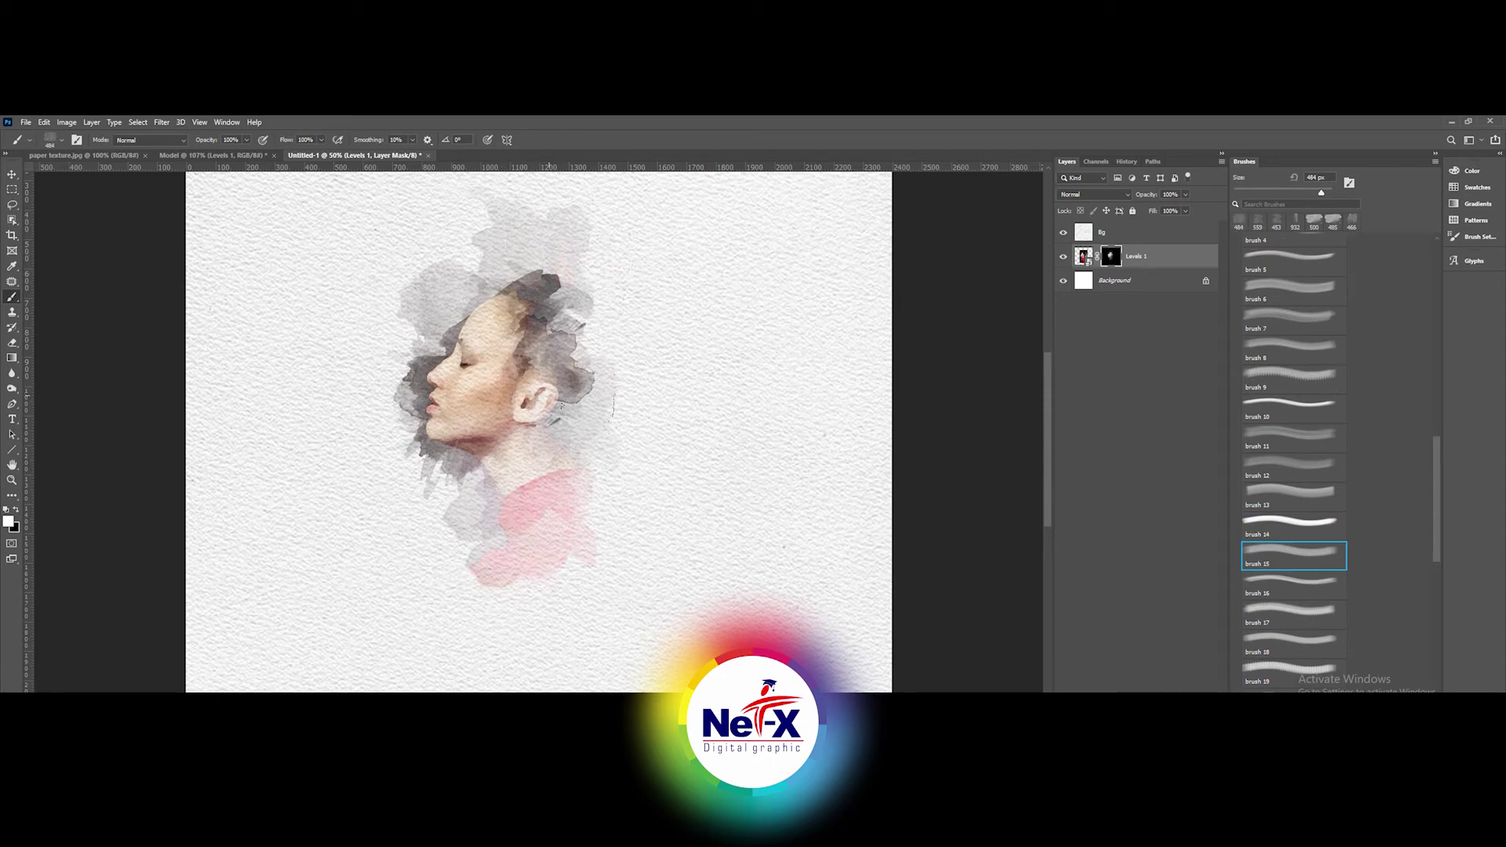
left_click(572, 404)
left_click(1306, 640)
left_click(588, 510)
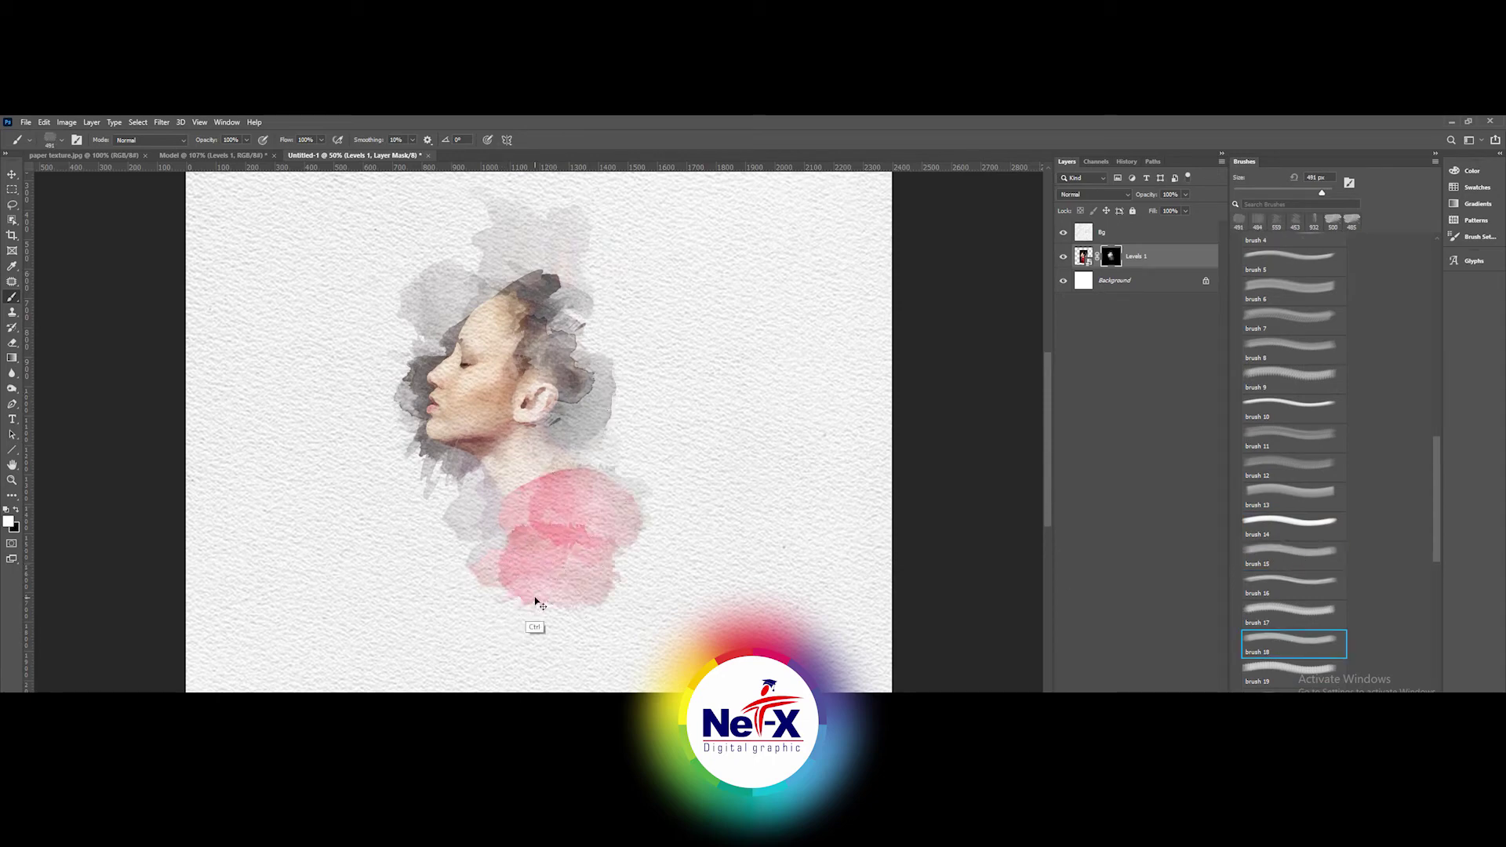
left_click(564, 287)
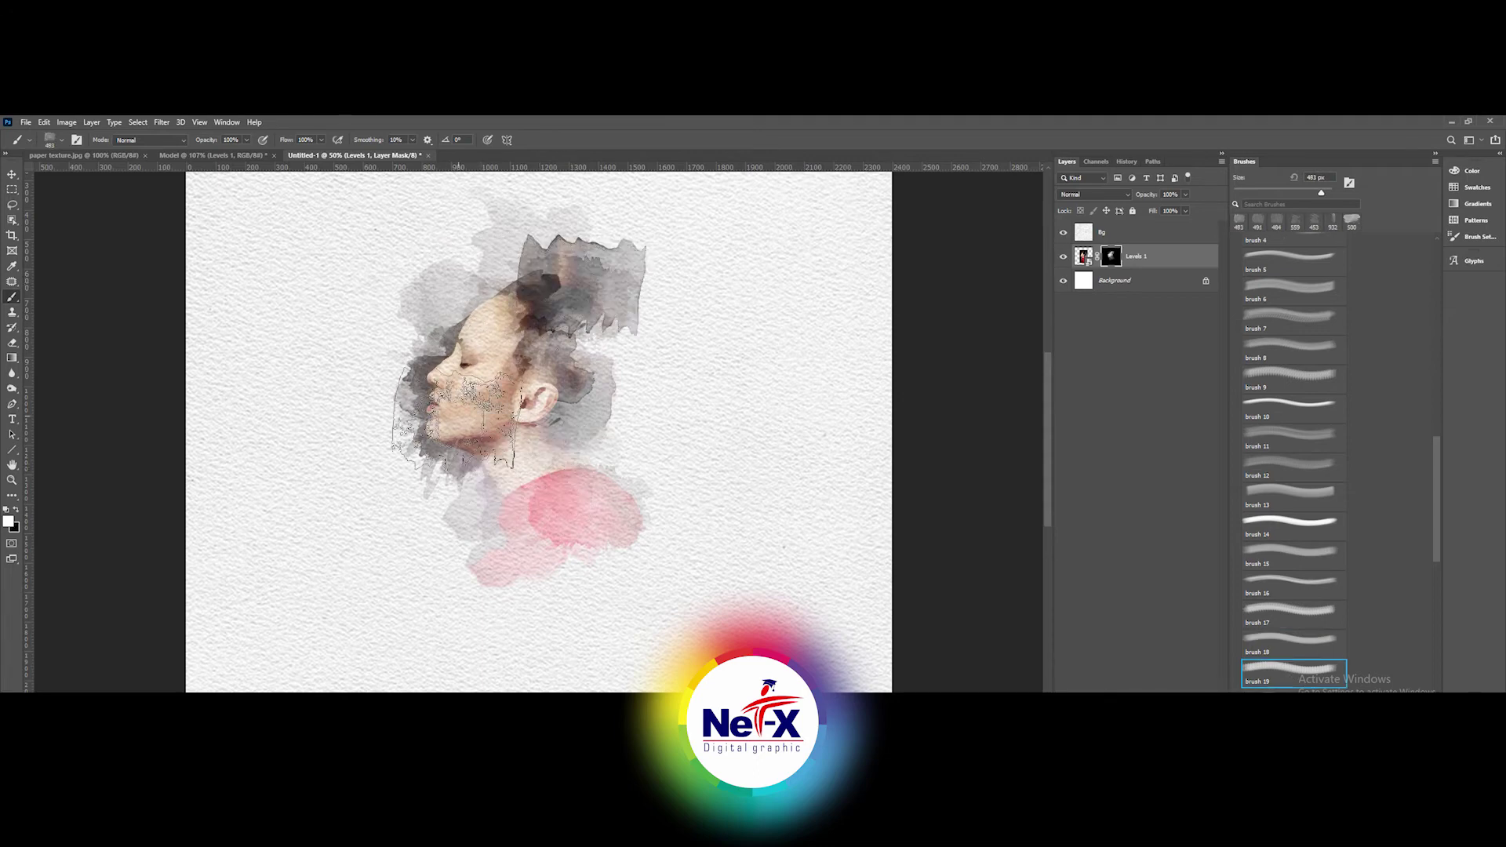
left_click(553, 552)
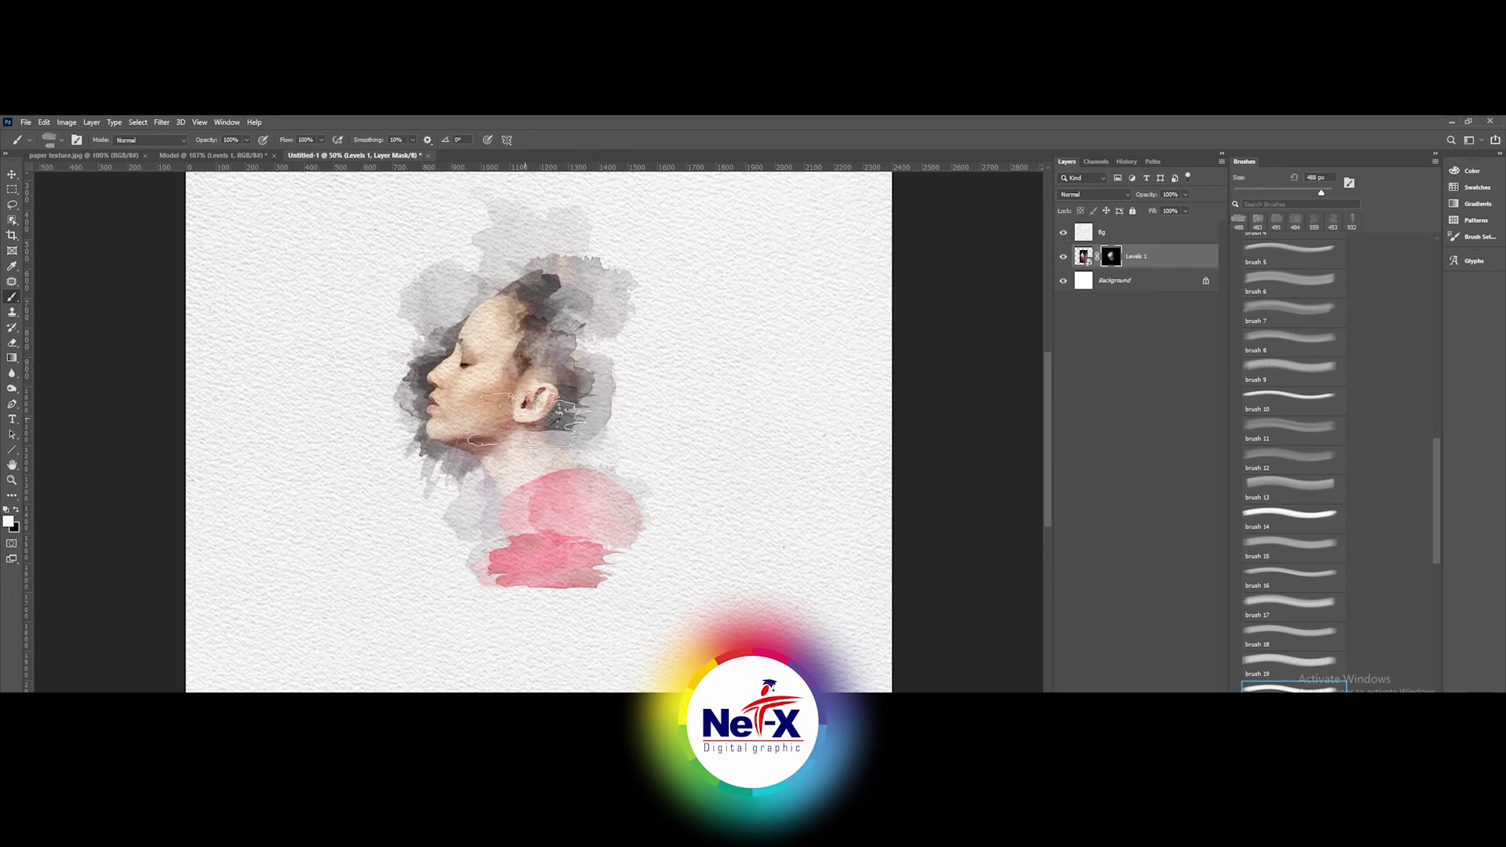
- Paint a grey wash above the head with the next watercolour brush, undoing a stray speckled stroke
scroll(1436, 577, "down", 1)
key("period")
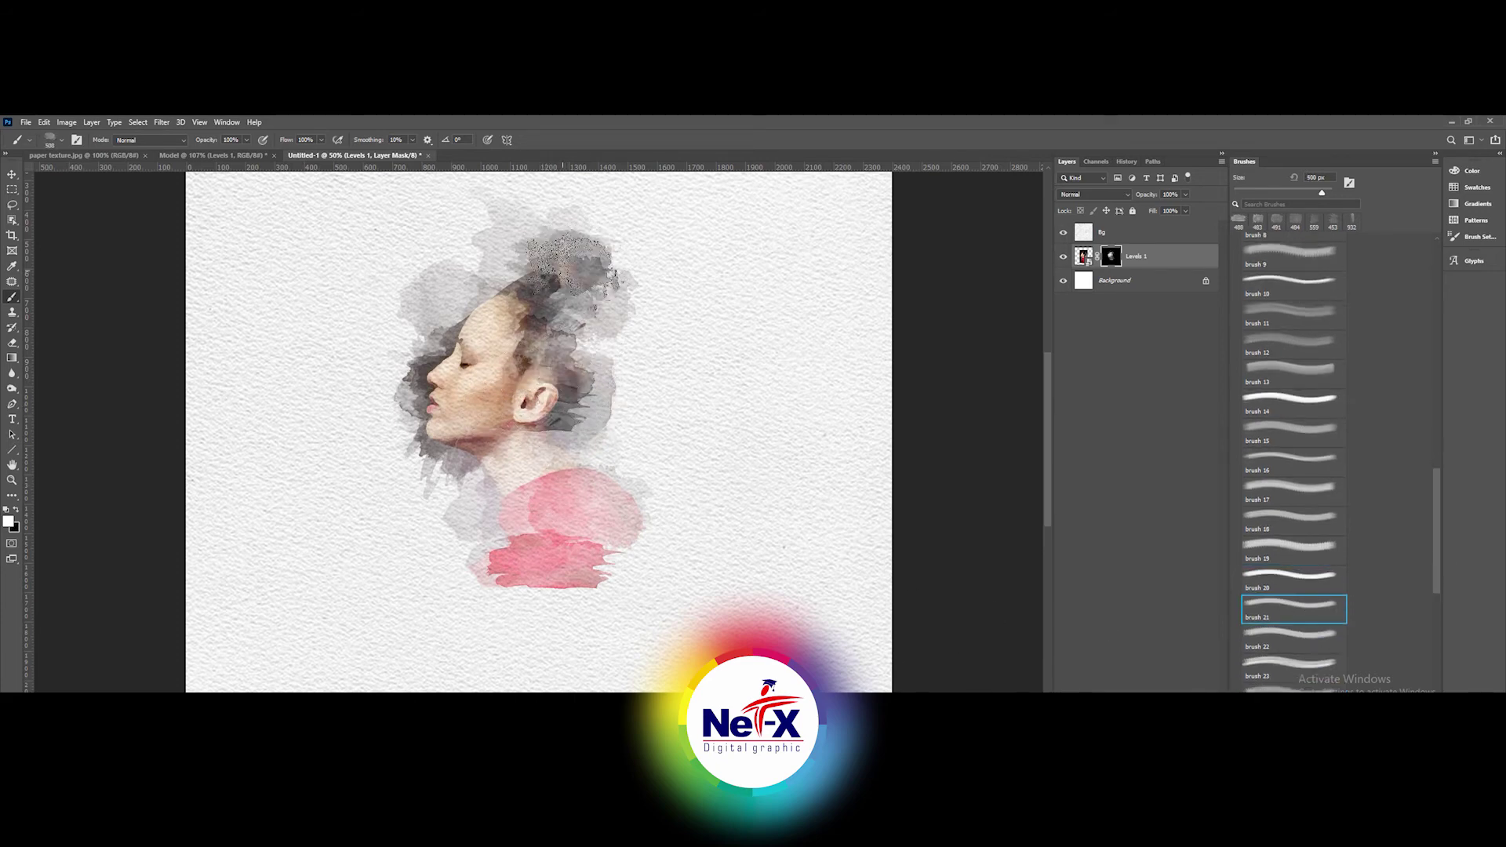
left_click_drag(572, 345, 619, 235)
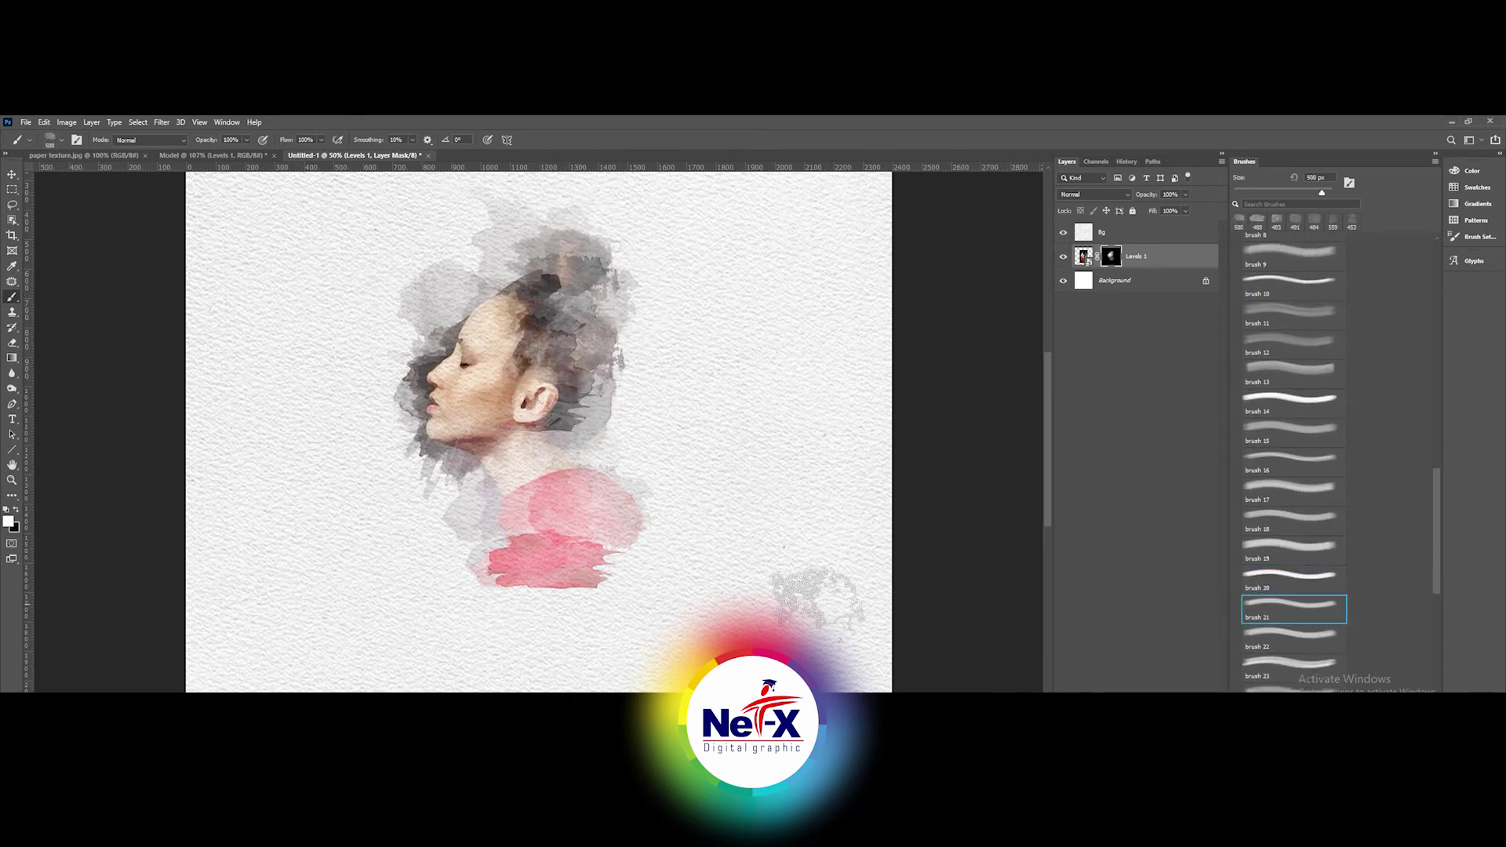
right_click(626, 421)
key("Escape")
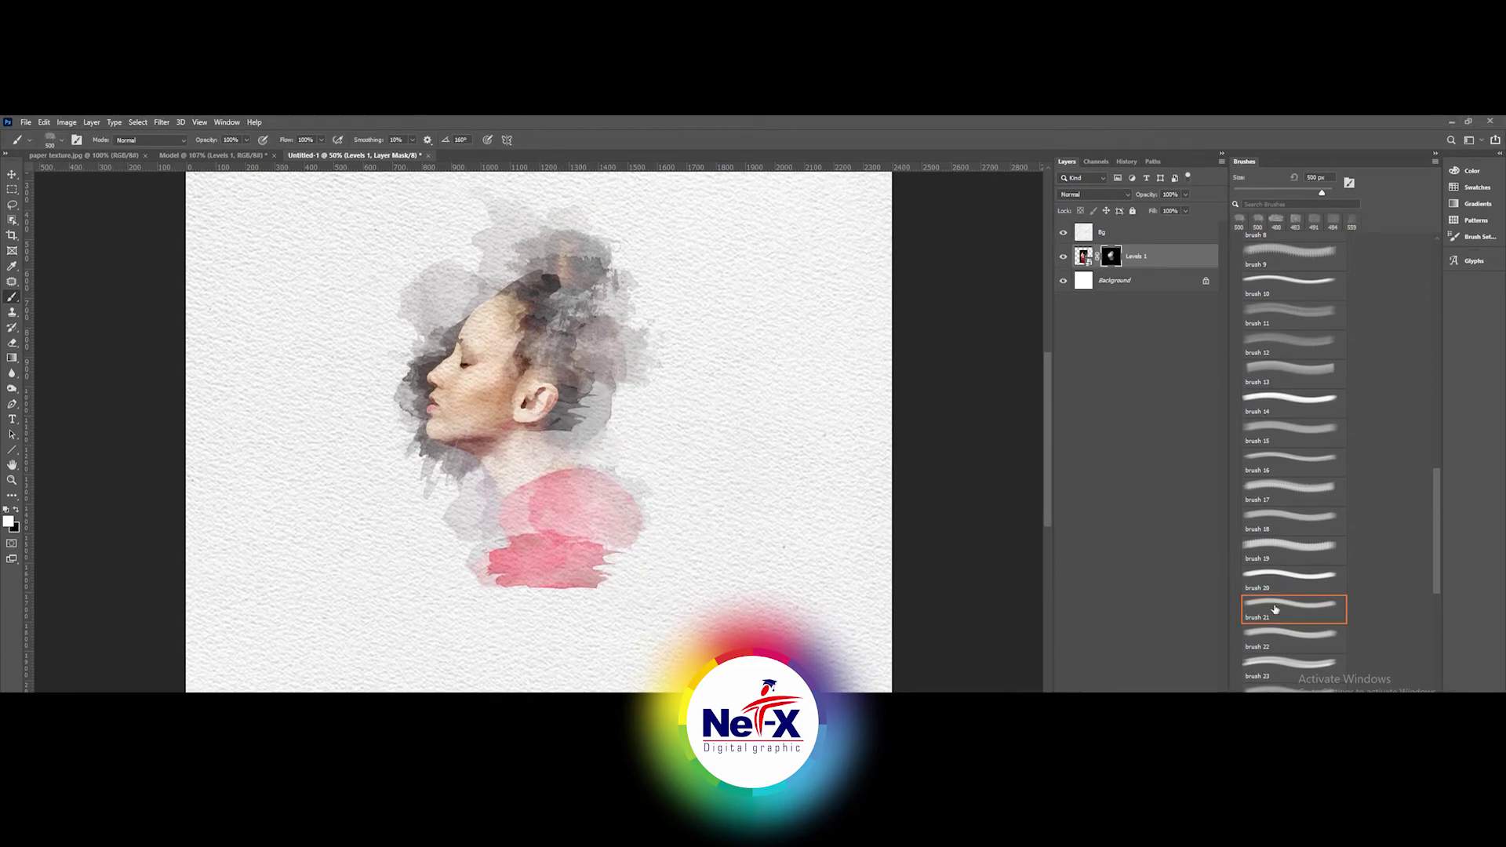
key("period")
key("period")
left_click_drag(600, 314, 667, 247)
key("ctrl+z")
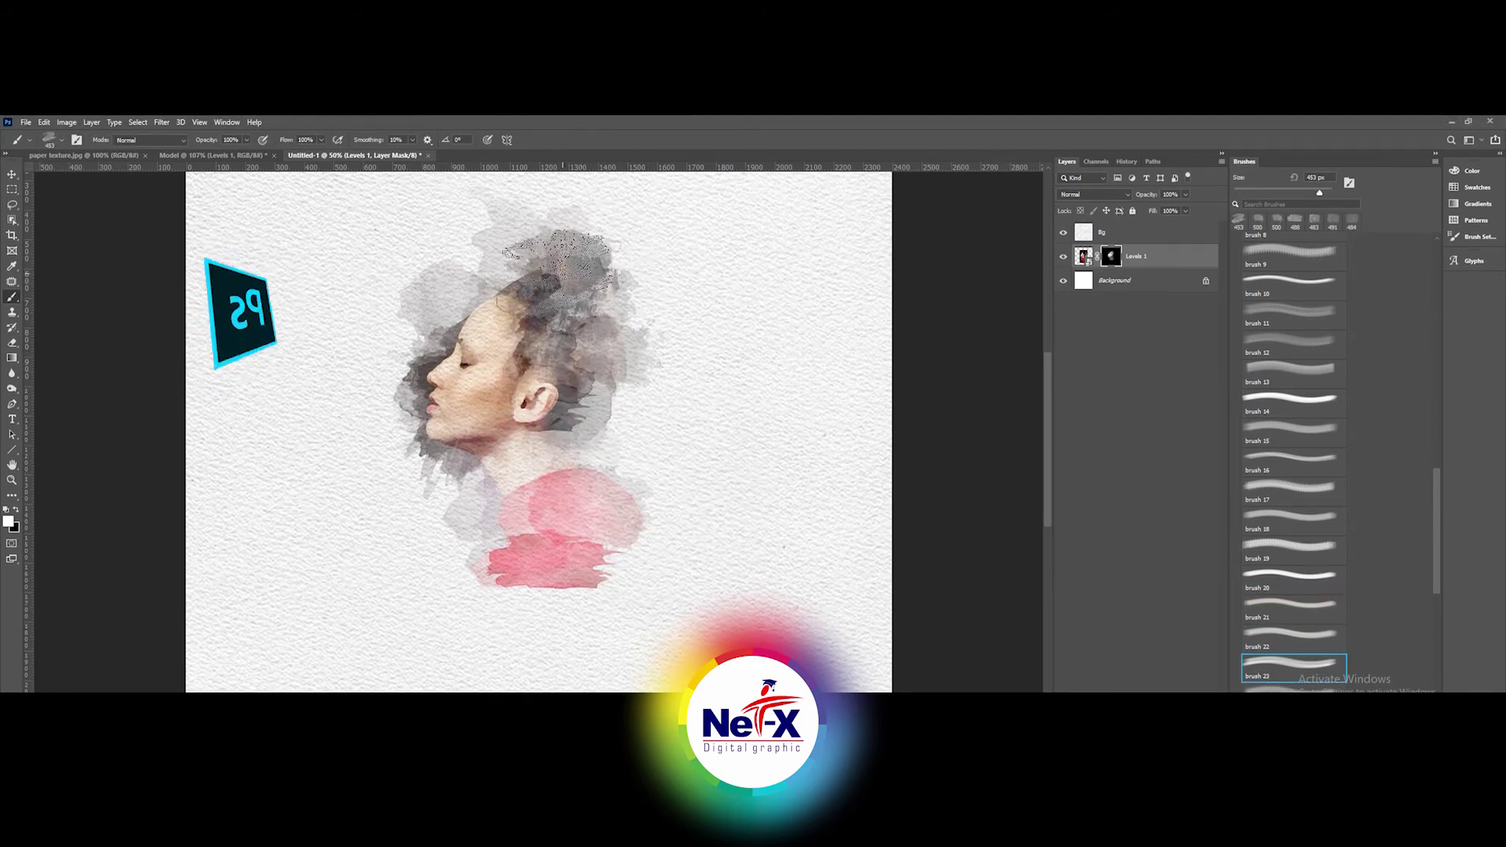
- Reveal dark hair above the head, then with a 540 px brush hide neck speckles and reveal more pink
mouse_move(549, 314)
left_mouse_down()
mouse_move(597, 243)
mouse_move(553, 236)
left_mouse_up()
key("period")
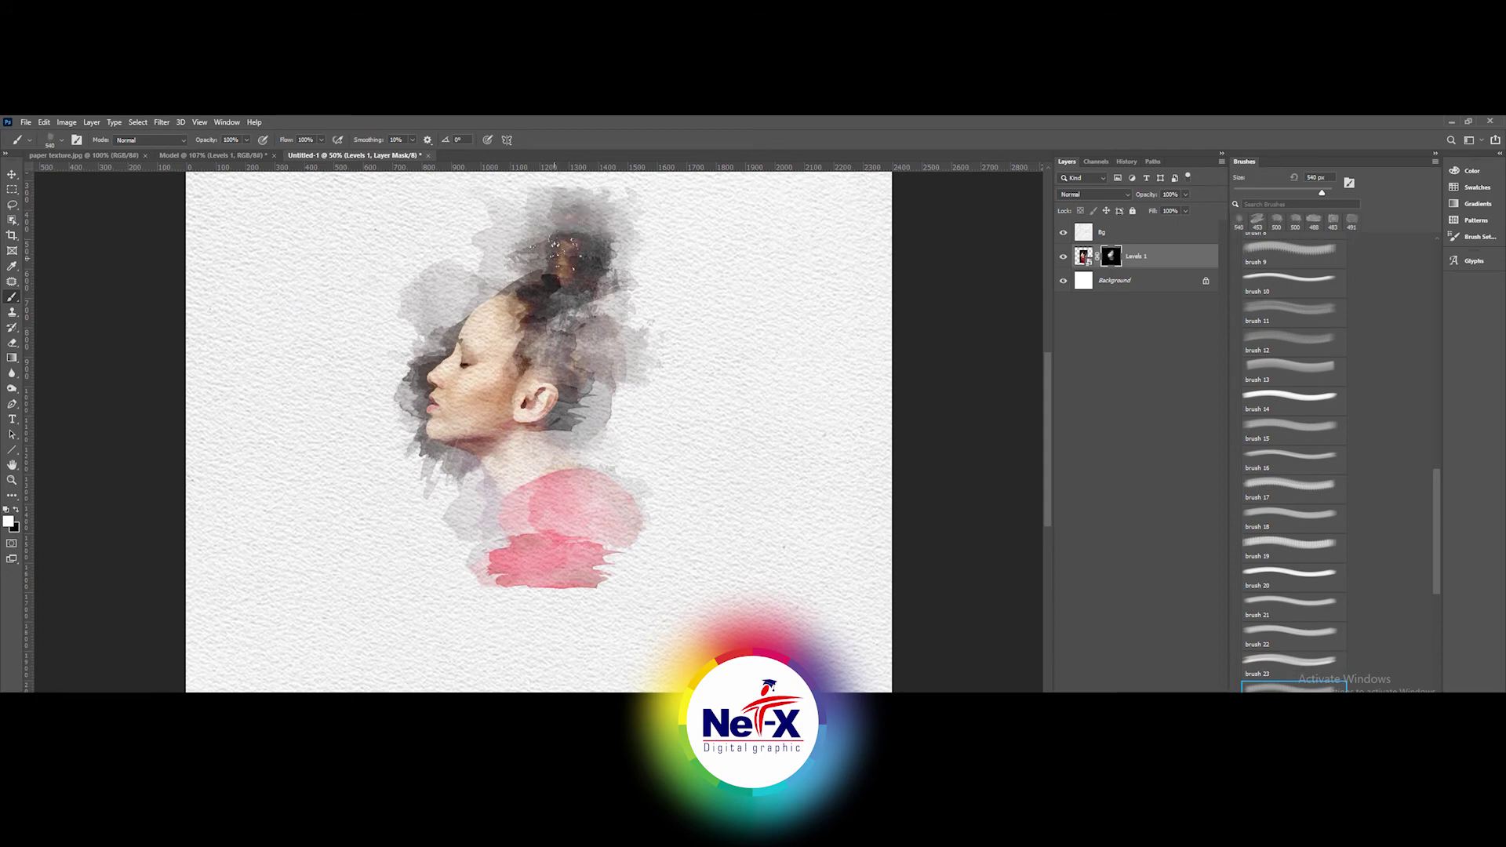
left_click_drag(432, 470, 502, 541)
left_click_drag(541, 628, 635, 533)
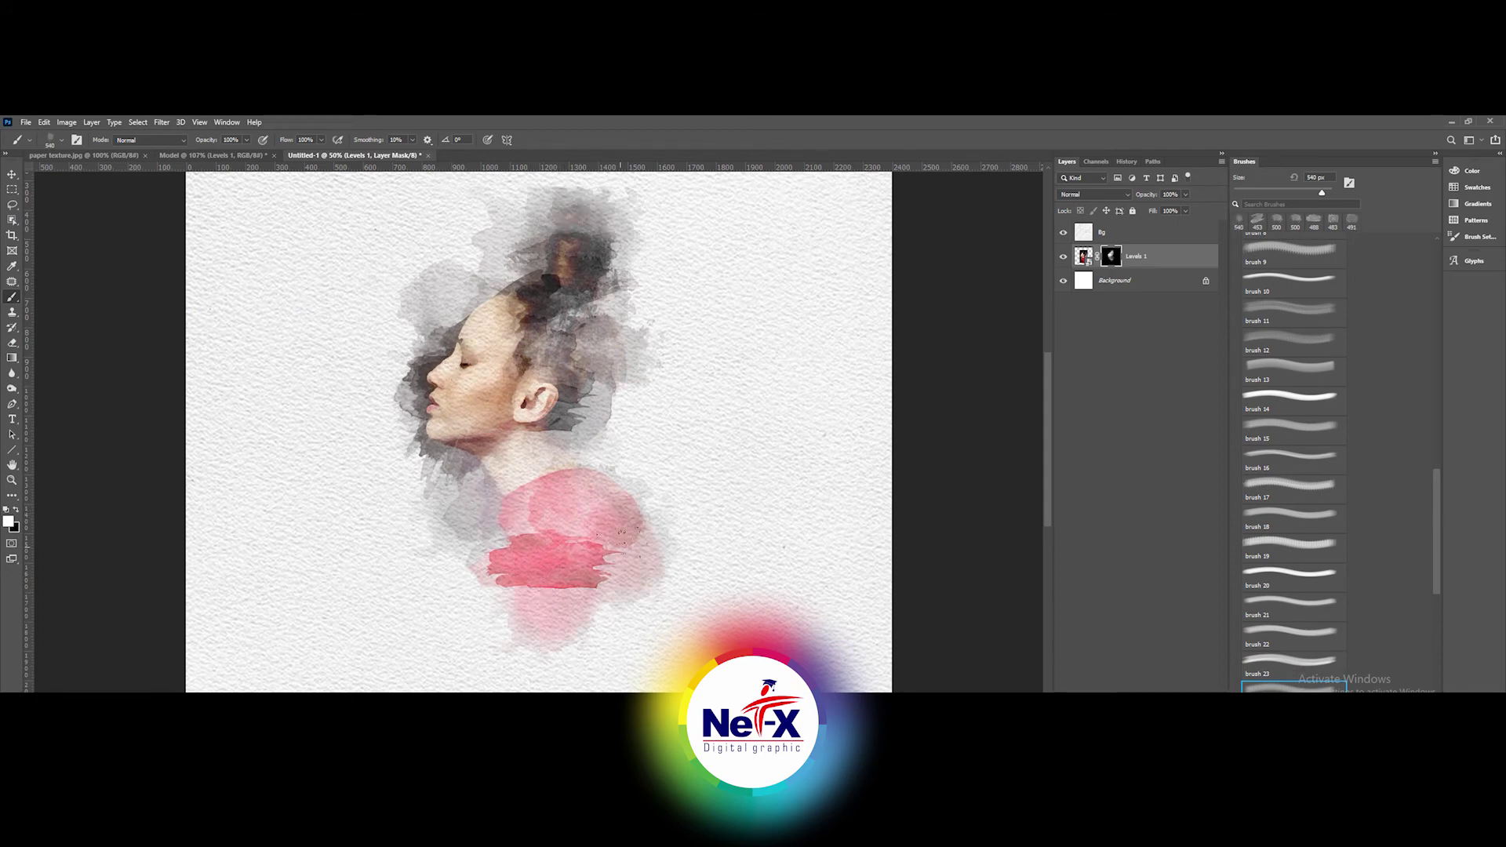
- Paint more grey hair right of the ear with another watercolour brush shape
scroll(1436, 601, "down", 3)
left_click(1290, 682)
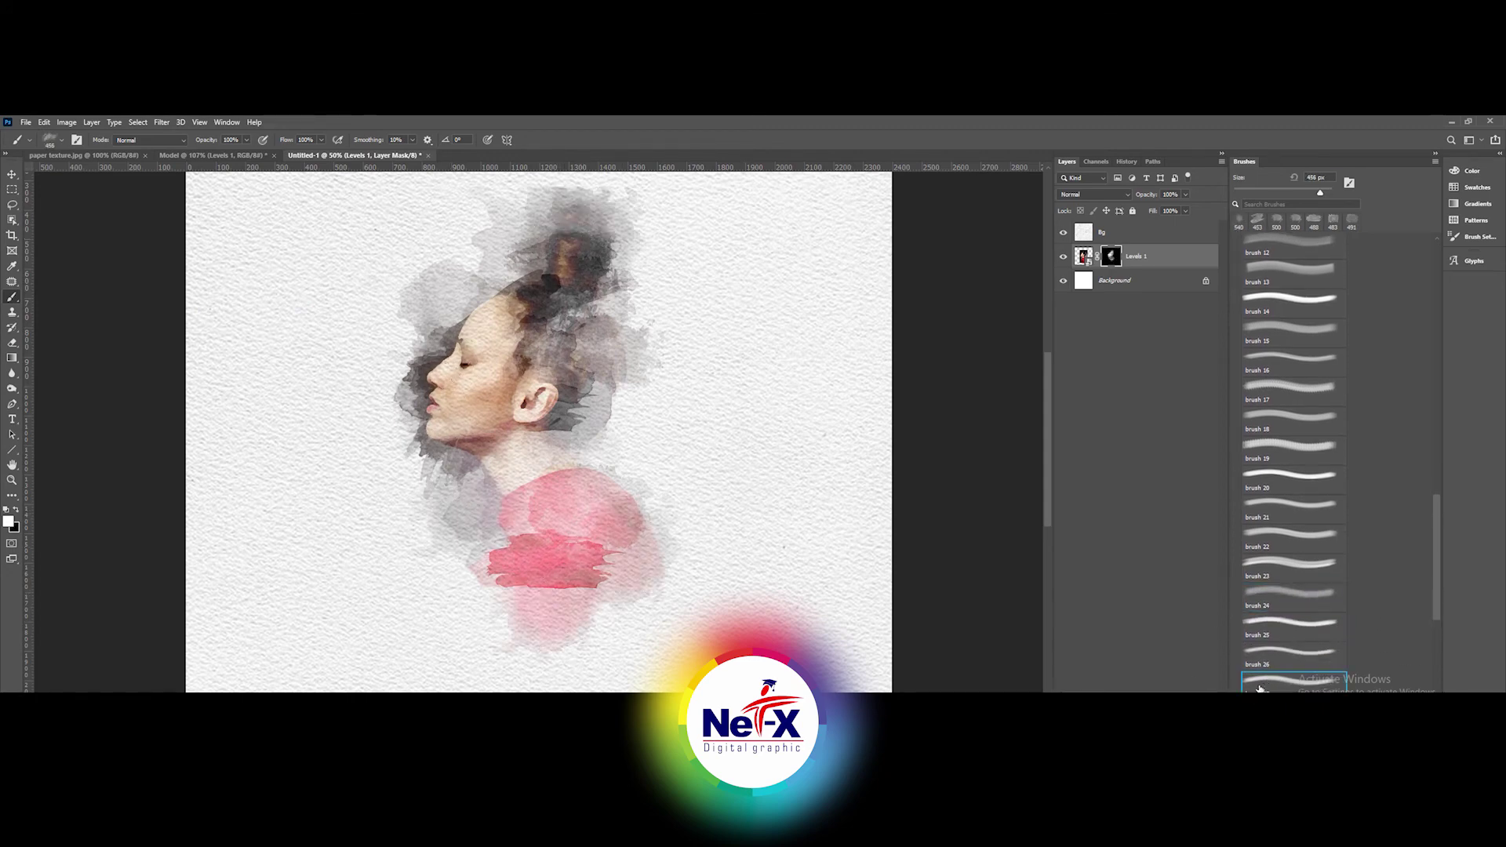
left_click_drag(620, 415, 588, 439)
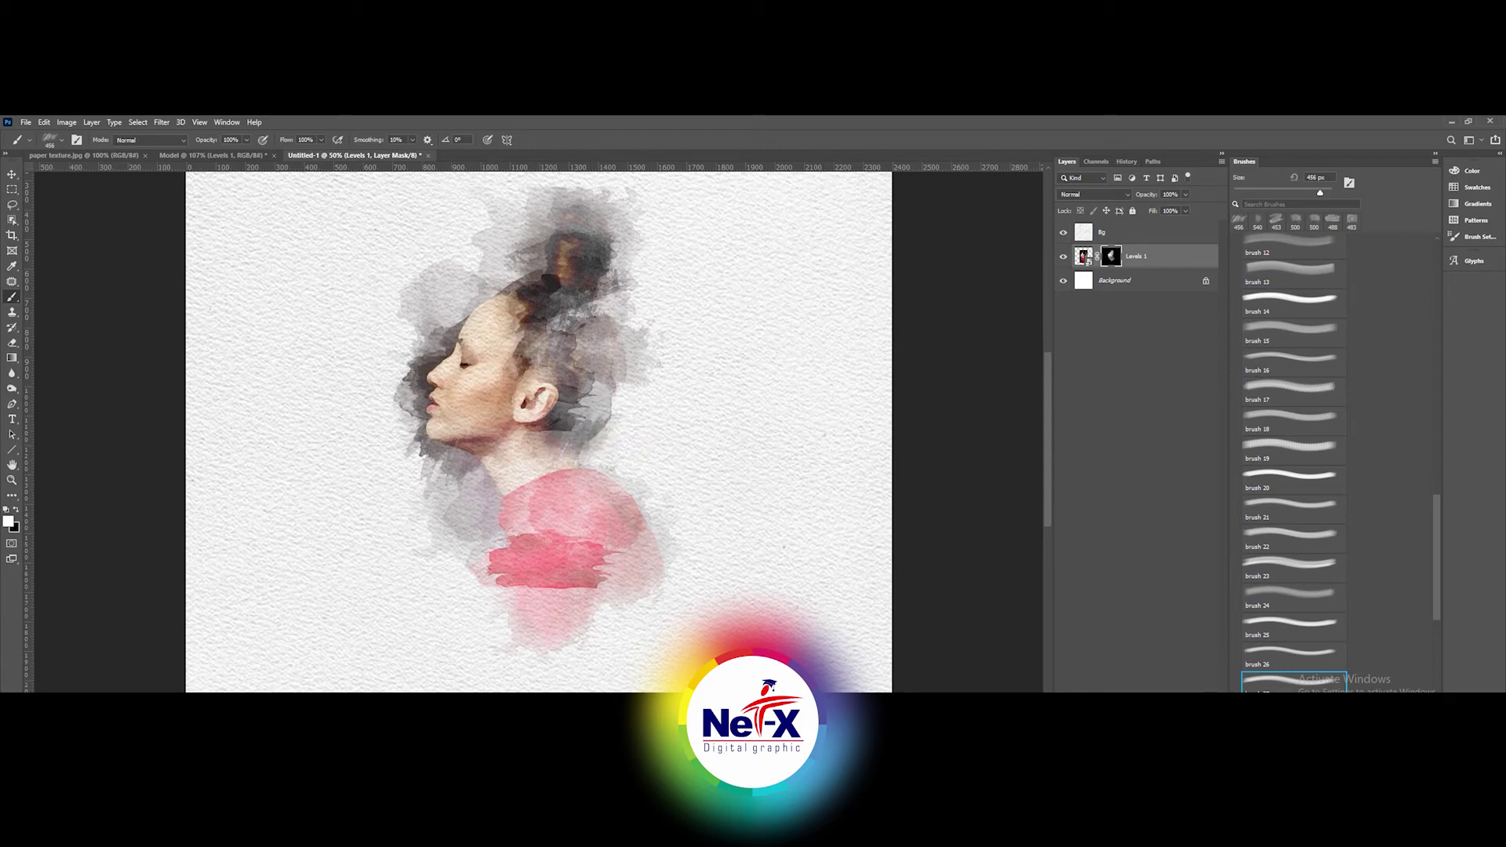
key("period")
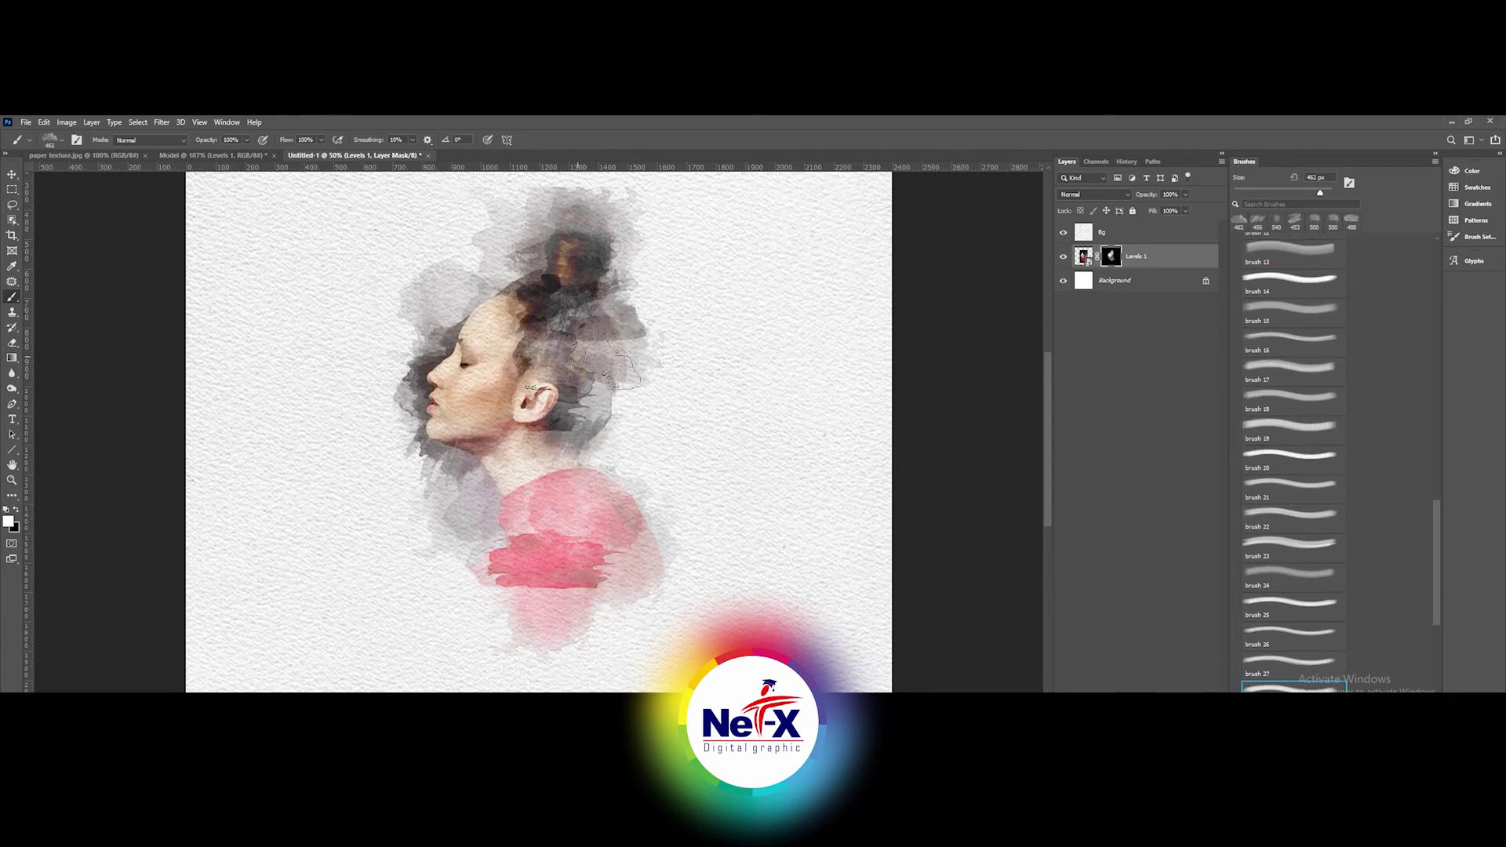
right_click(608, 361)
right_click(625, 379)
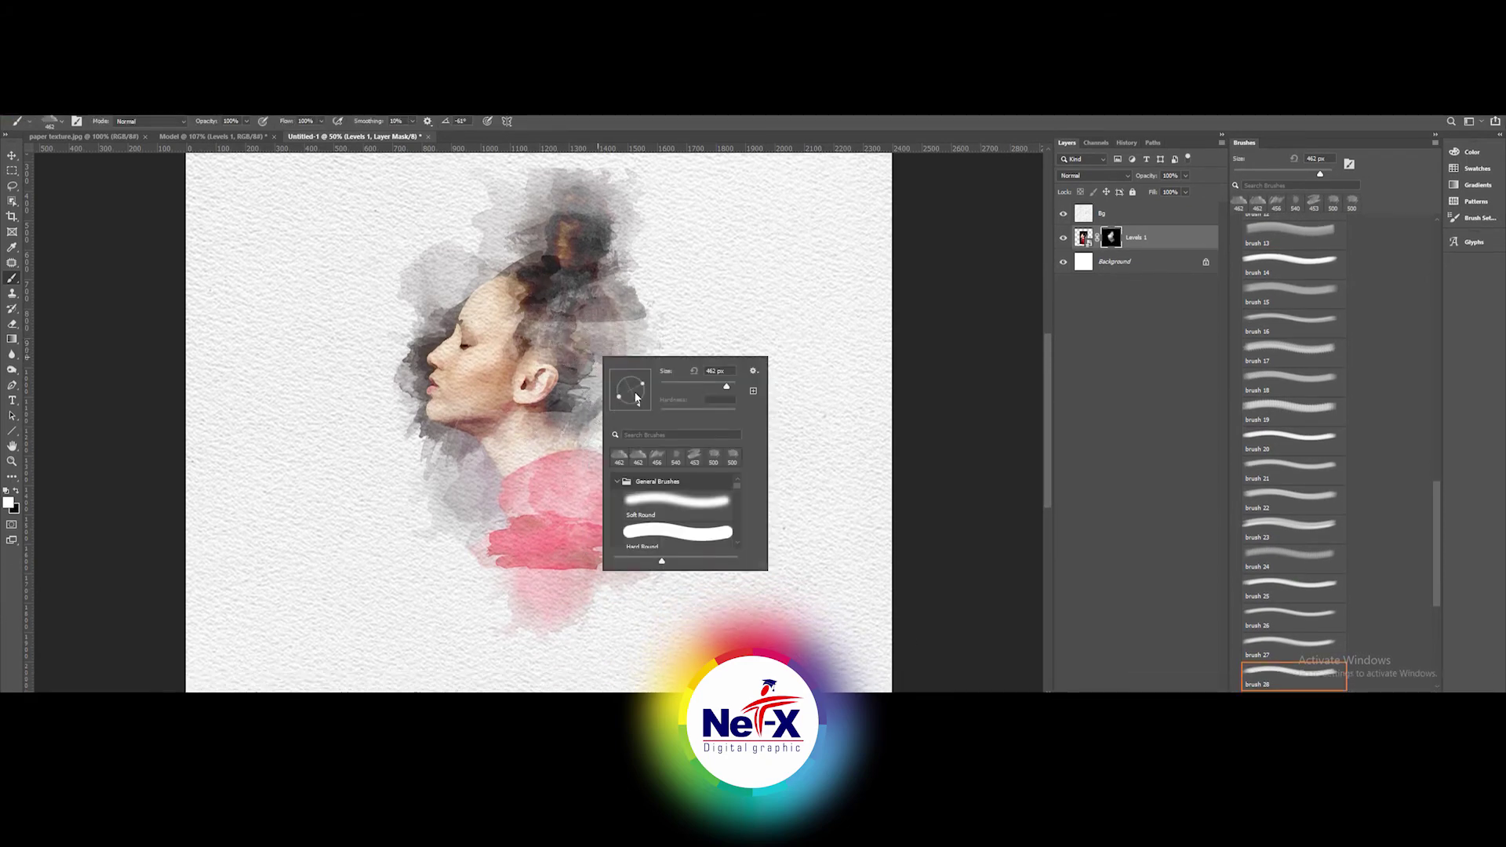
key("Escape")
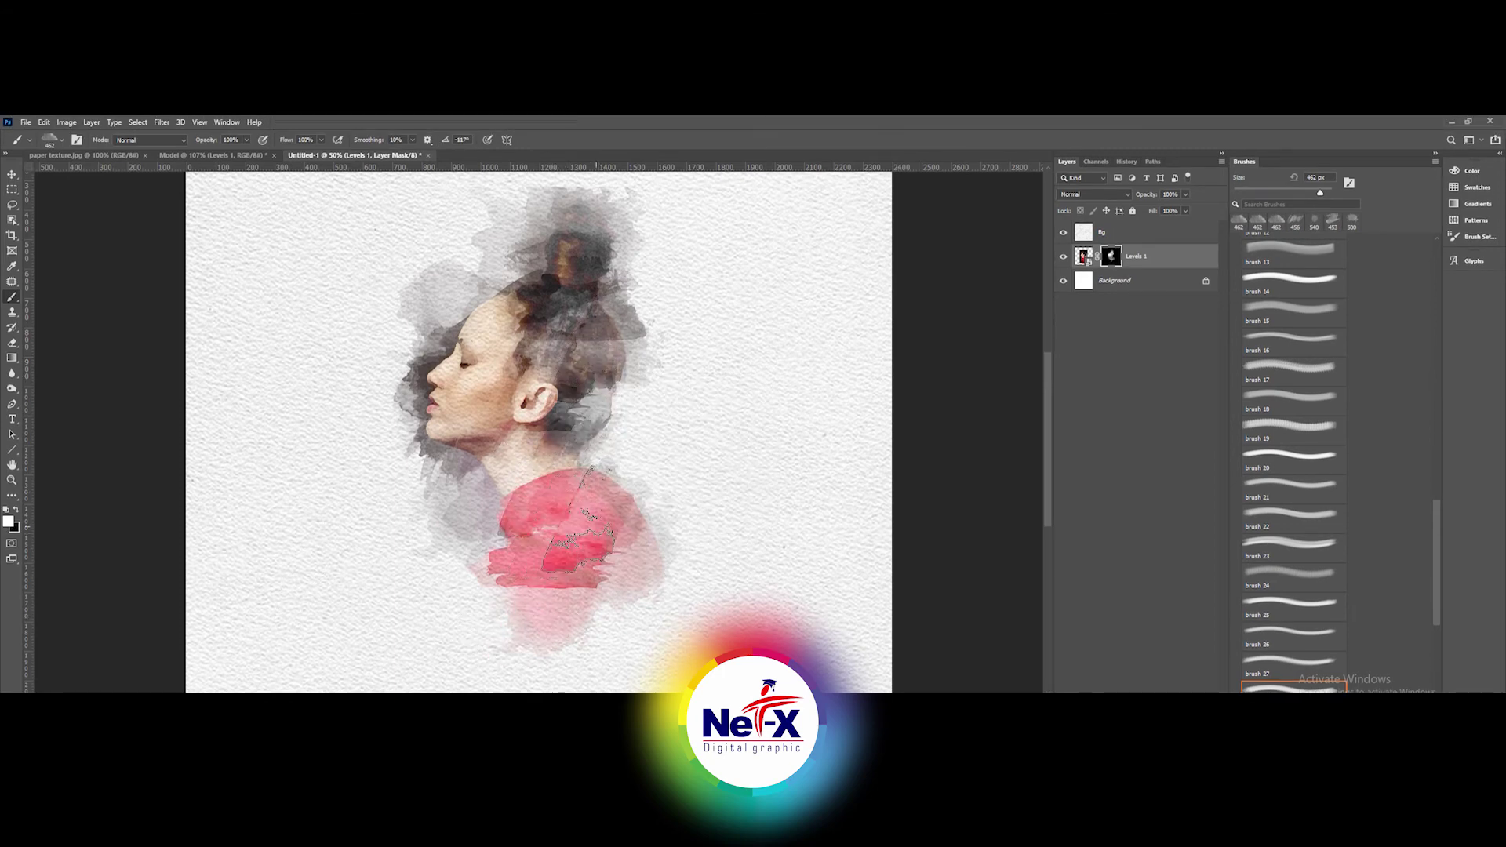
- Blend the hair, stamp a grey wash left of the shirt, dab behind the ear, undo the drips
scroll(1438, 623, "down", 5)
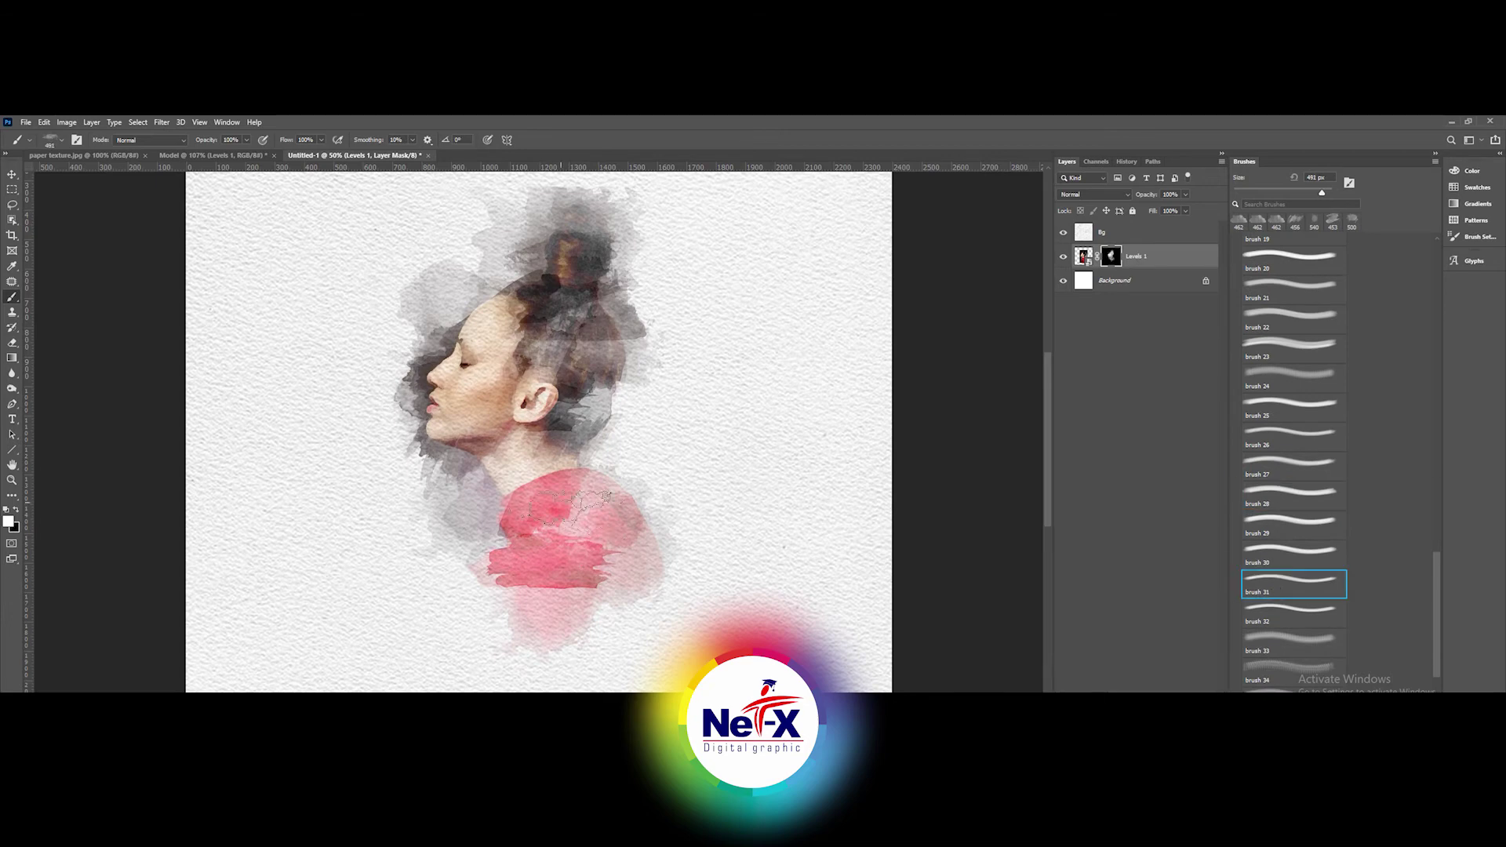
left_click_drag(567, 347, 590, 417)
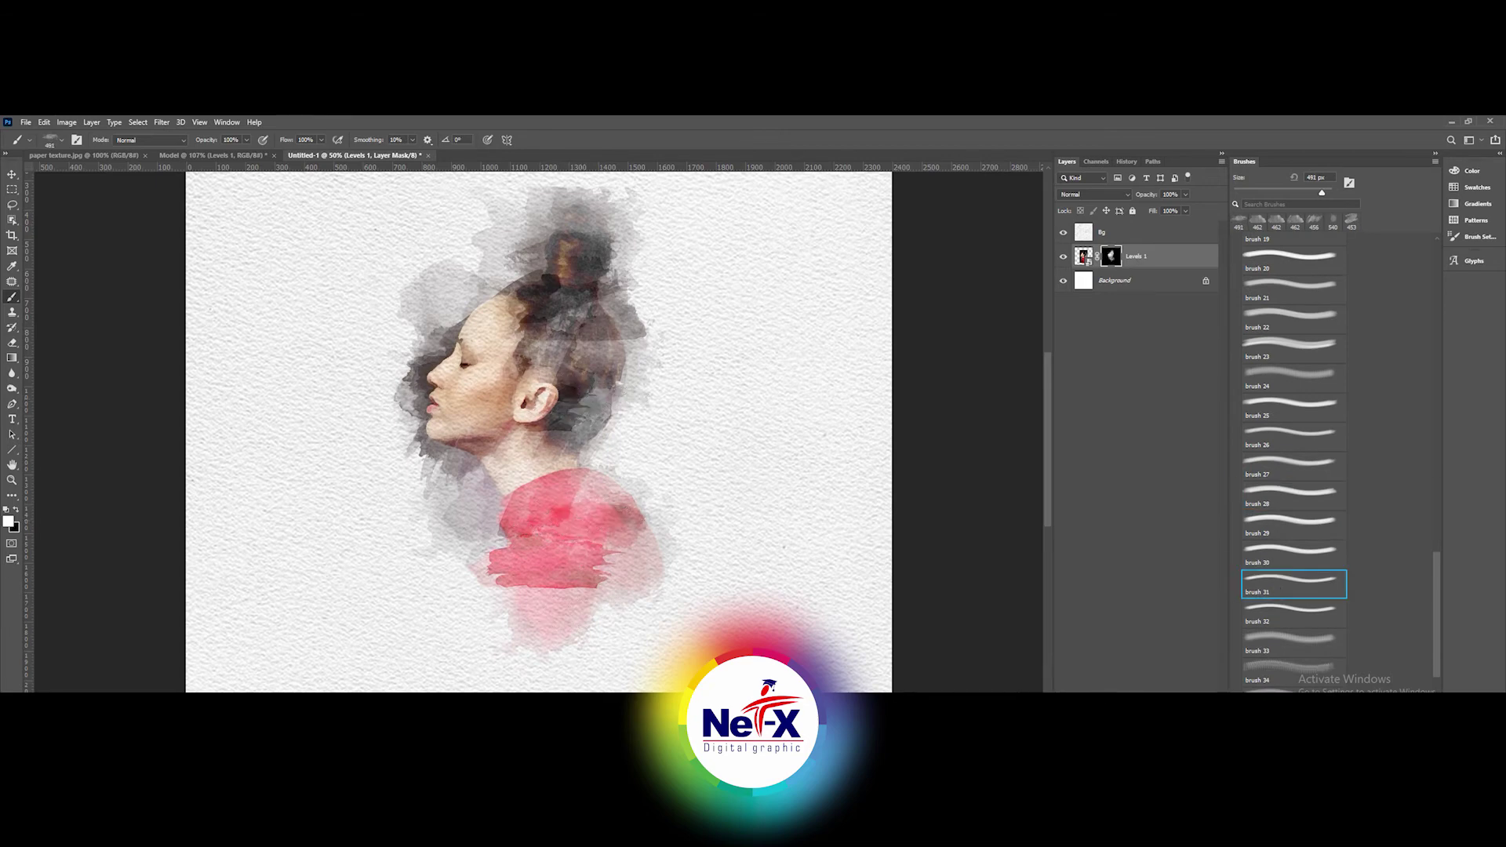
key("period")
key("period")
key("period")
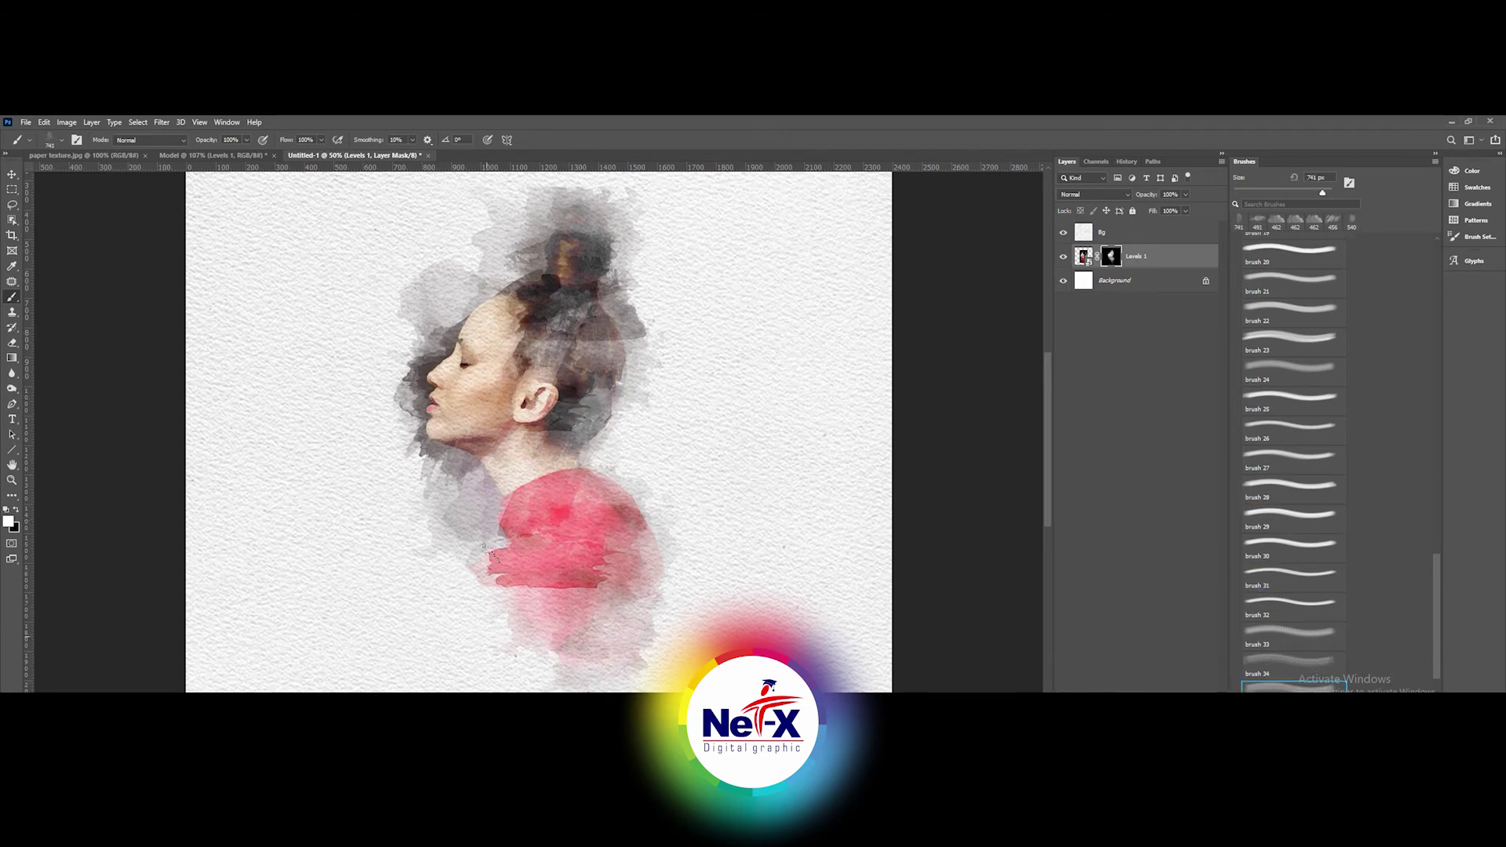
scroll(1299, 676, "down", 3)
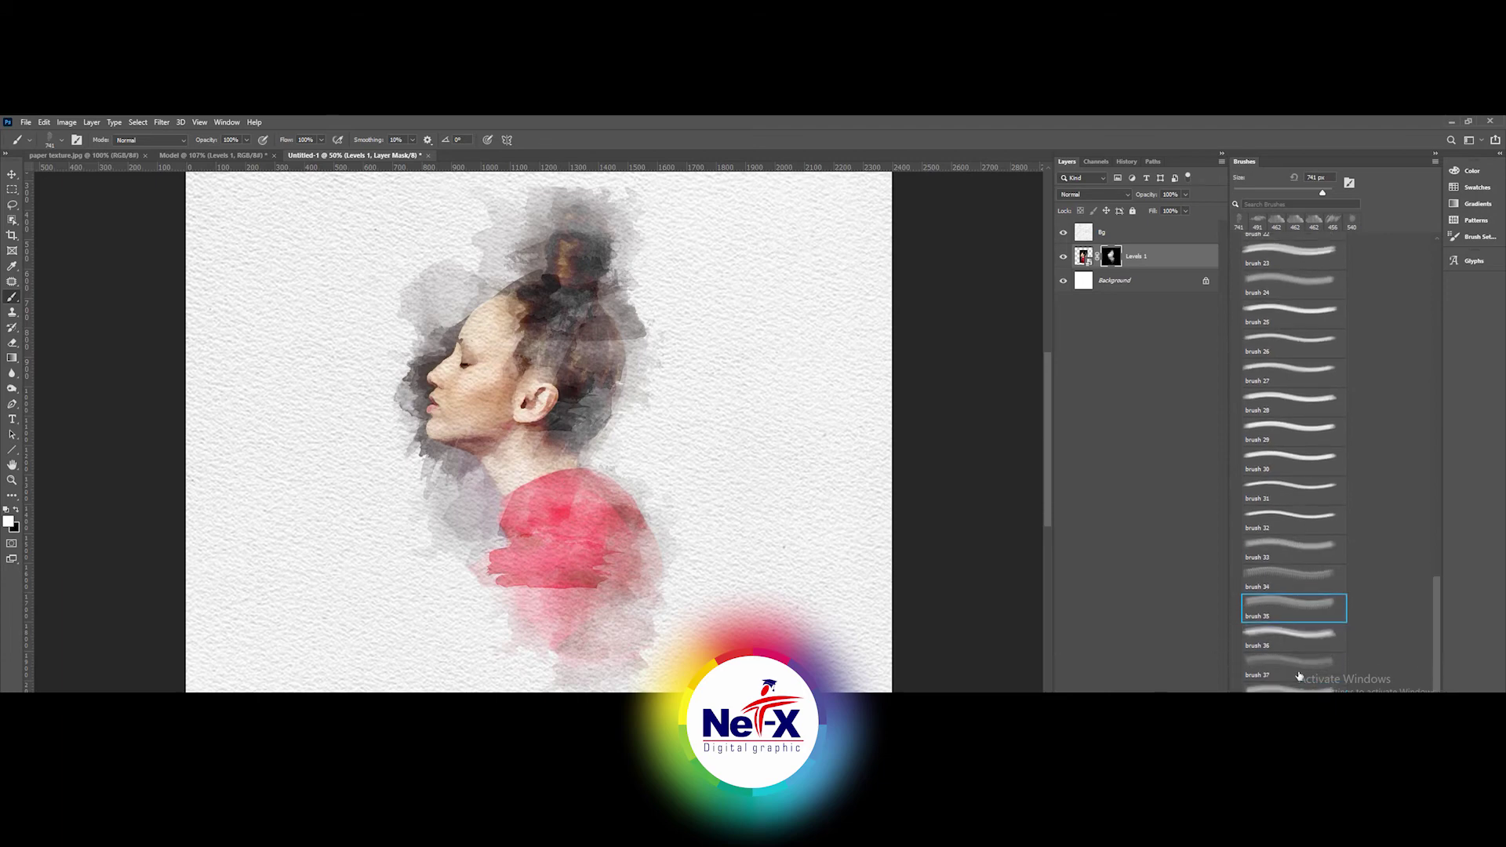
left_click(510, 600)
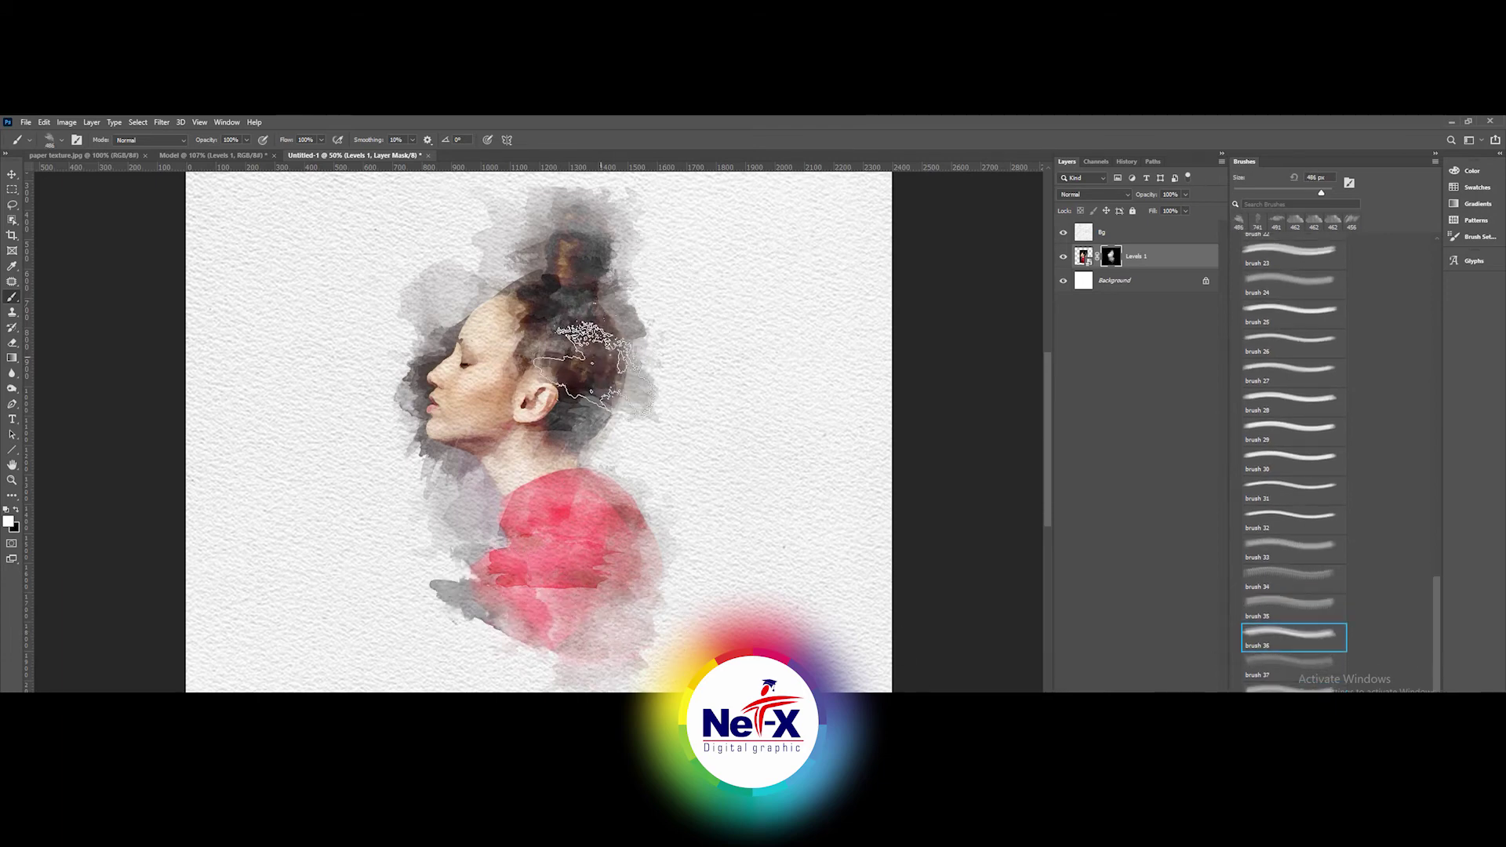
left_click(632, 404)
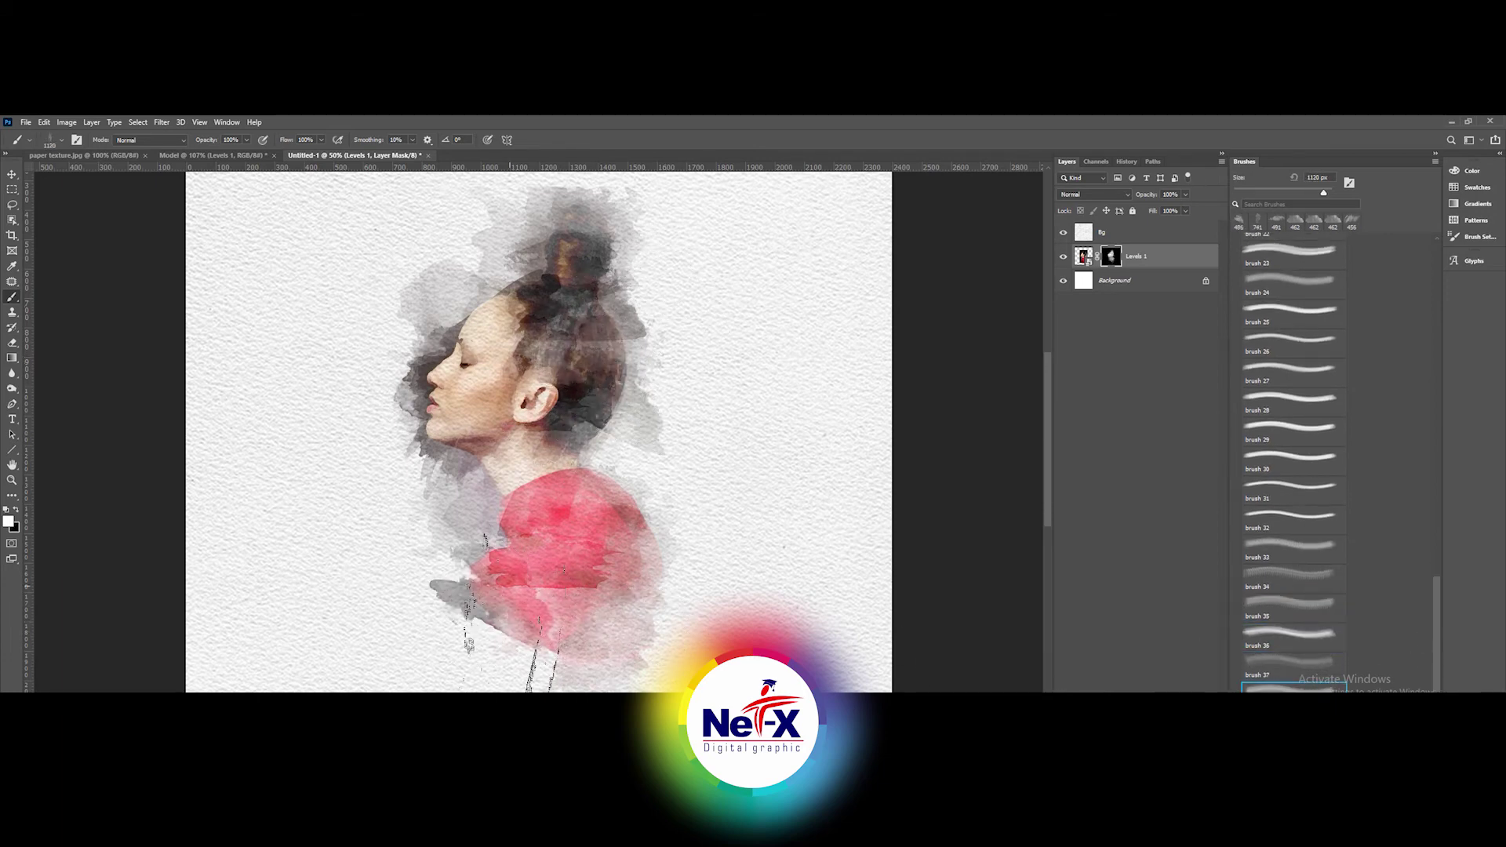
left_click(530, 588)
key("ctrl+z")
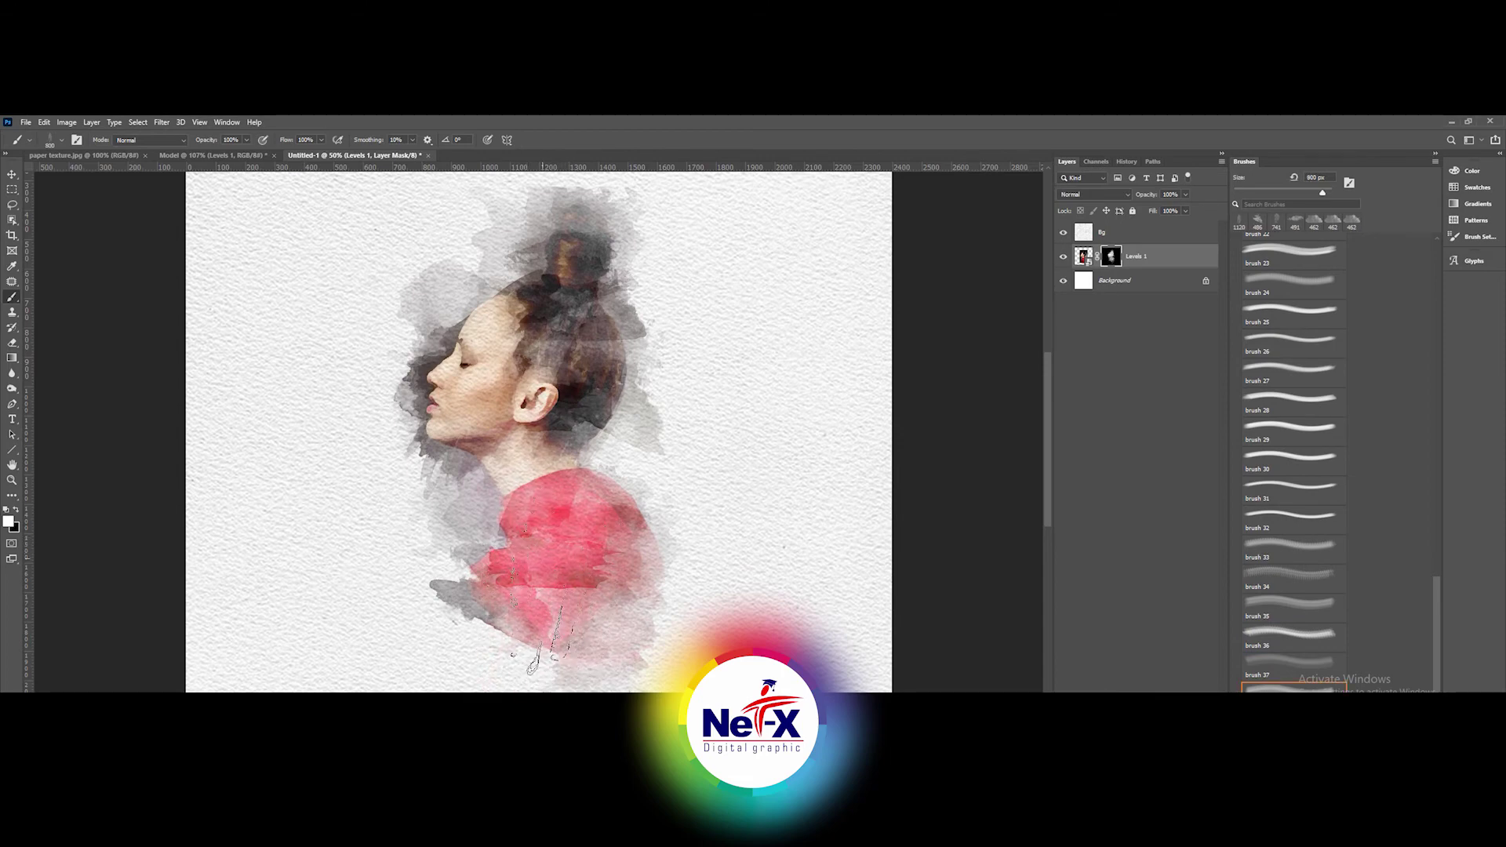
- Paint red and grey-pink strokes below the shirt with watercolour brushes 29 and 24
key("comma")
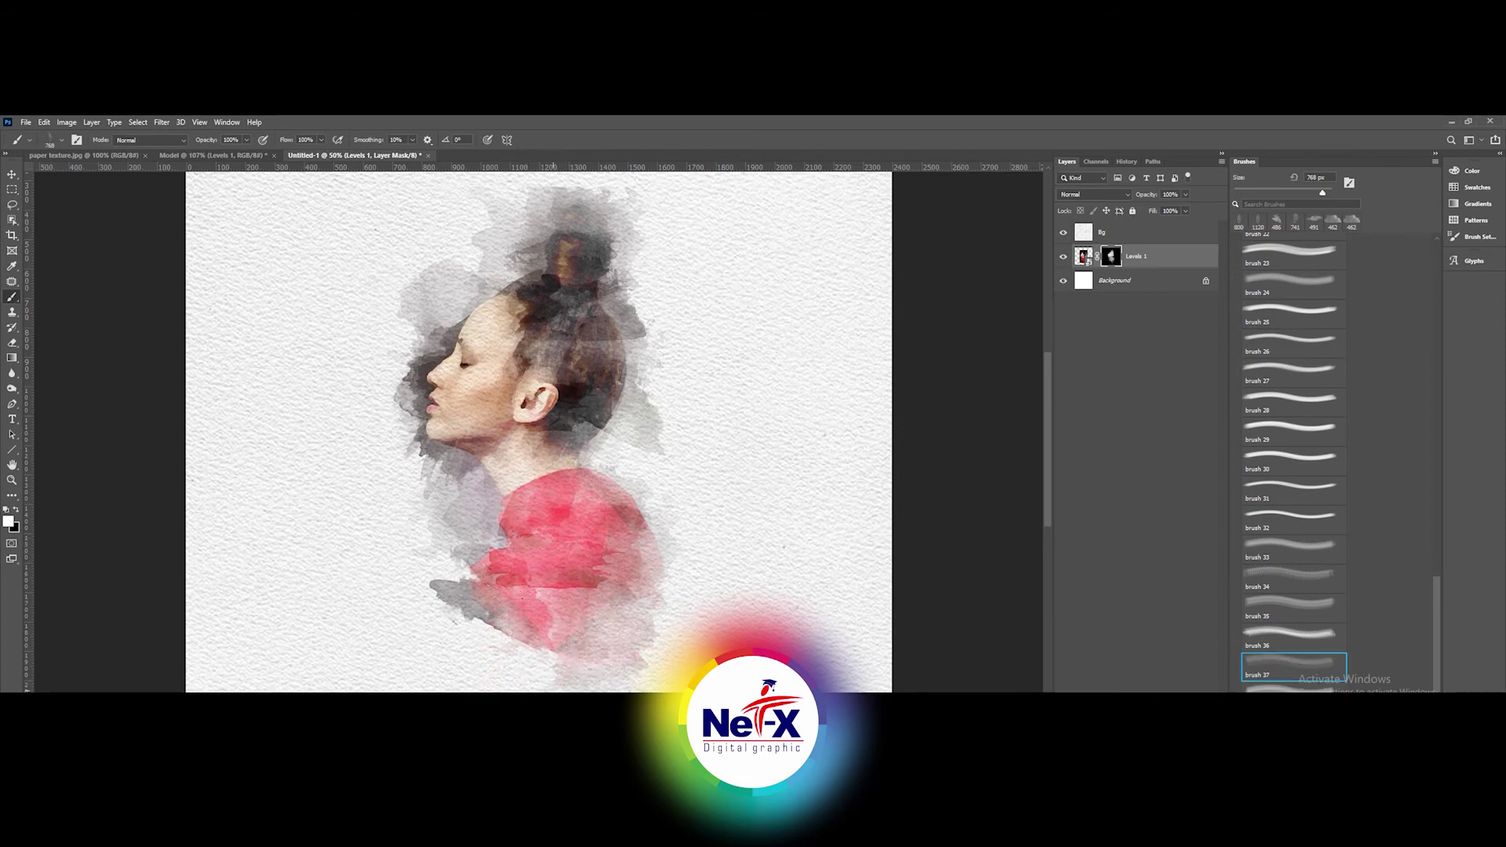
key("period")
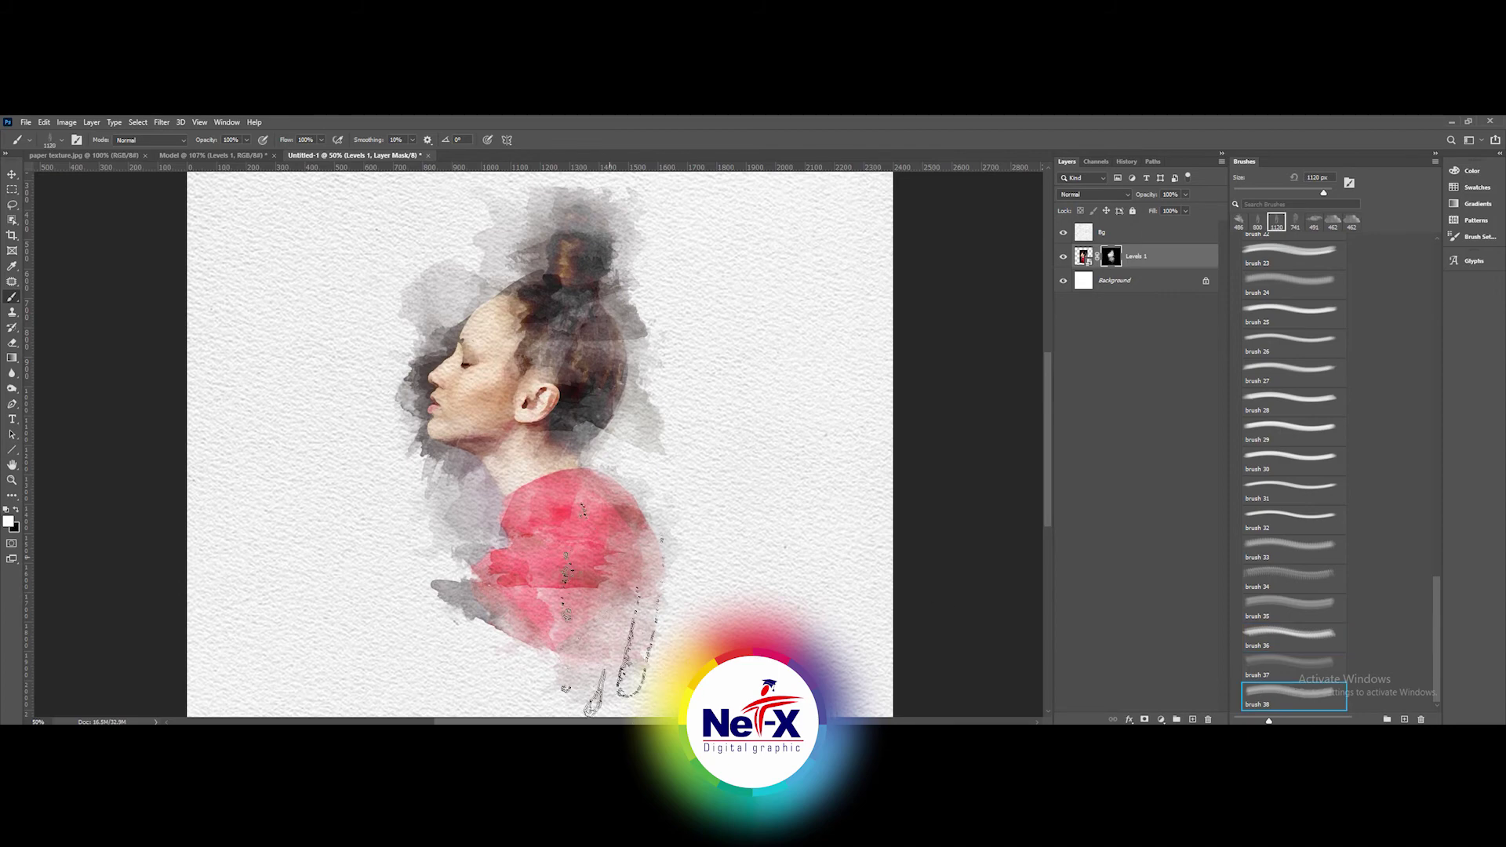
left_click(1280, 425)
left_click_drag(478, 627, 580, 667)
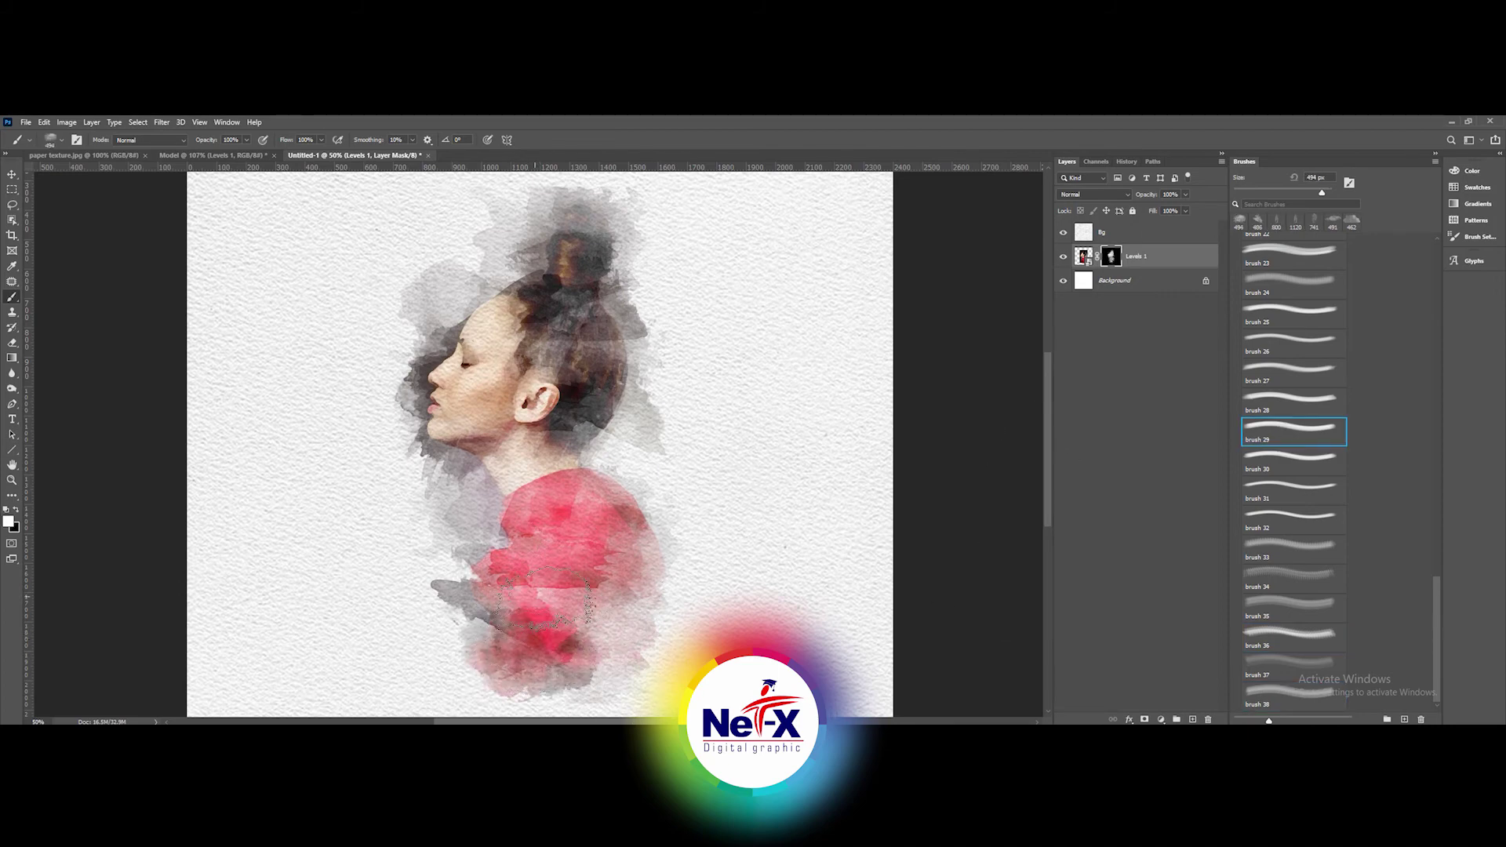
left_click(1313, 357)
left_click_drag(482, 651, 580, 691)
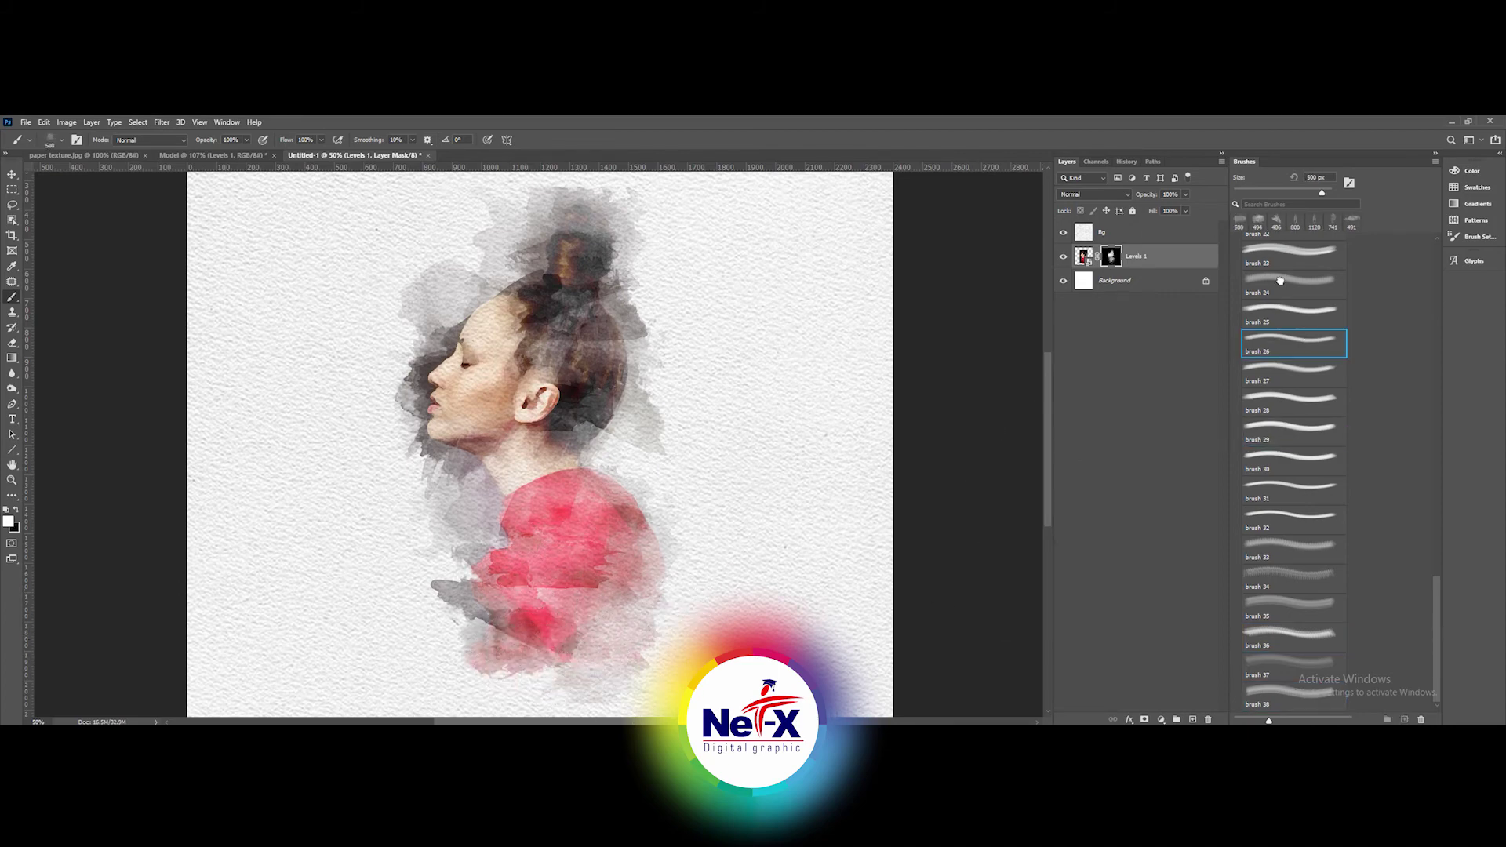
- Mask away excess pinkish-grey paint below the shirt with black, then select the Bg layer
key("comma")
key("comma")
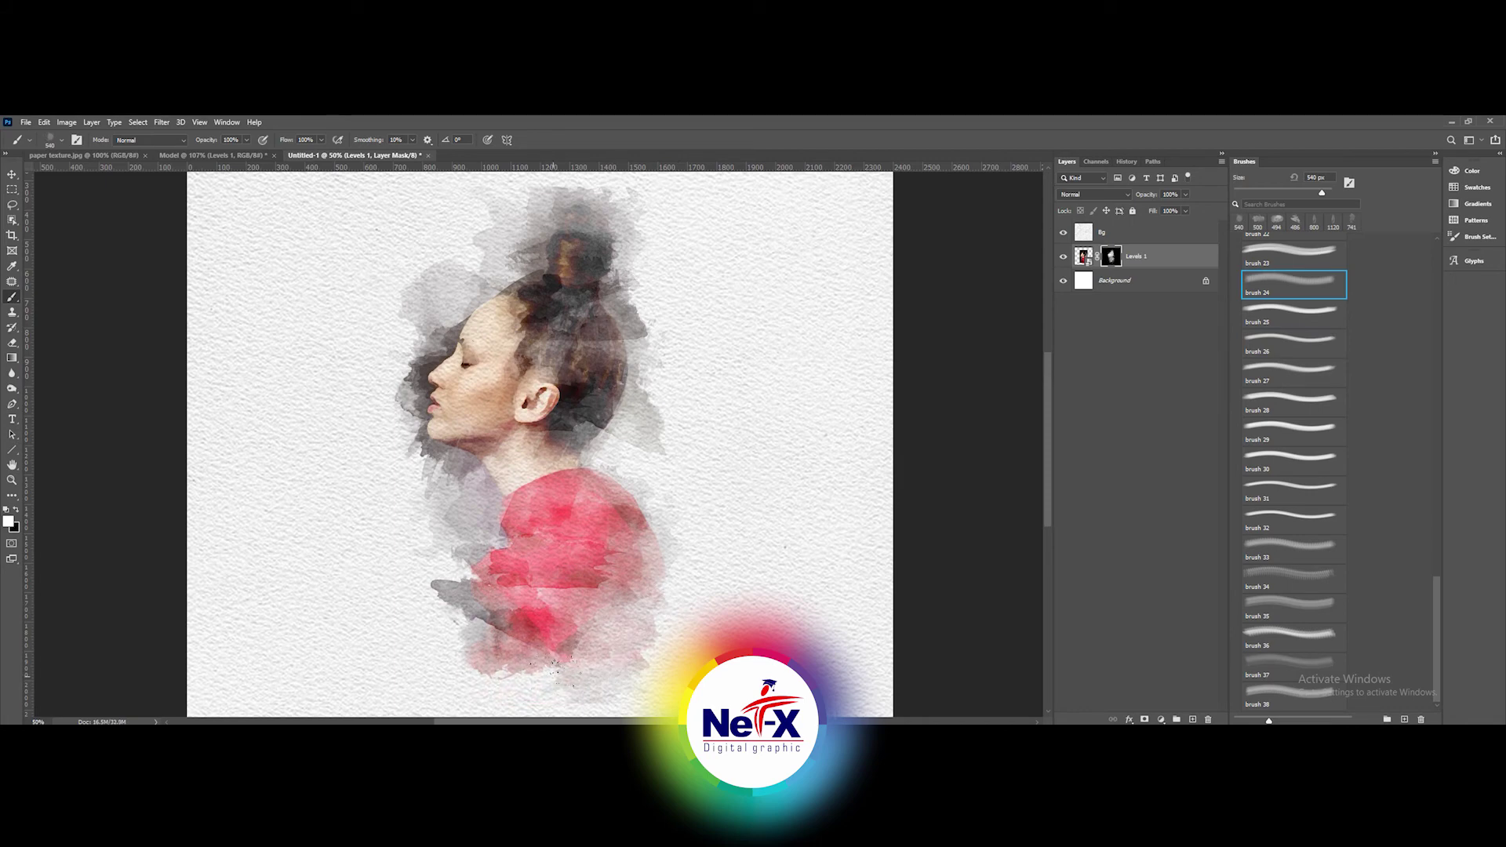
key("x")
left_click_drag(573, 651, 639, 643)
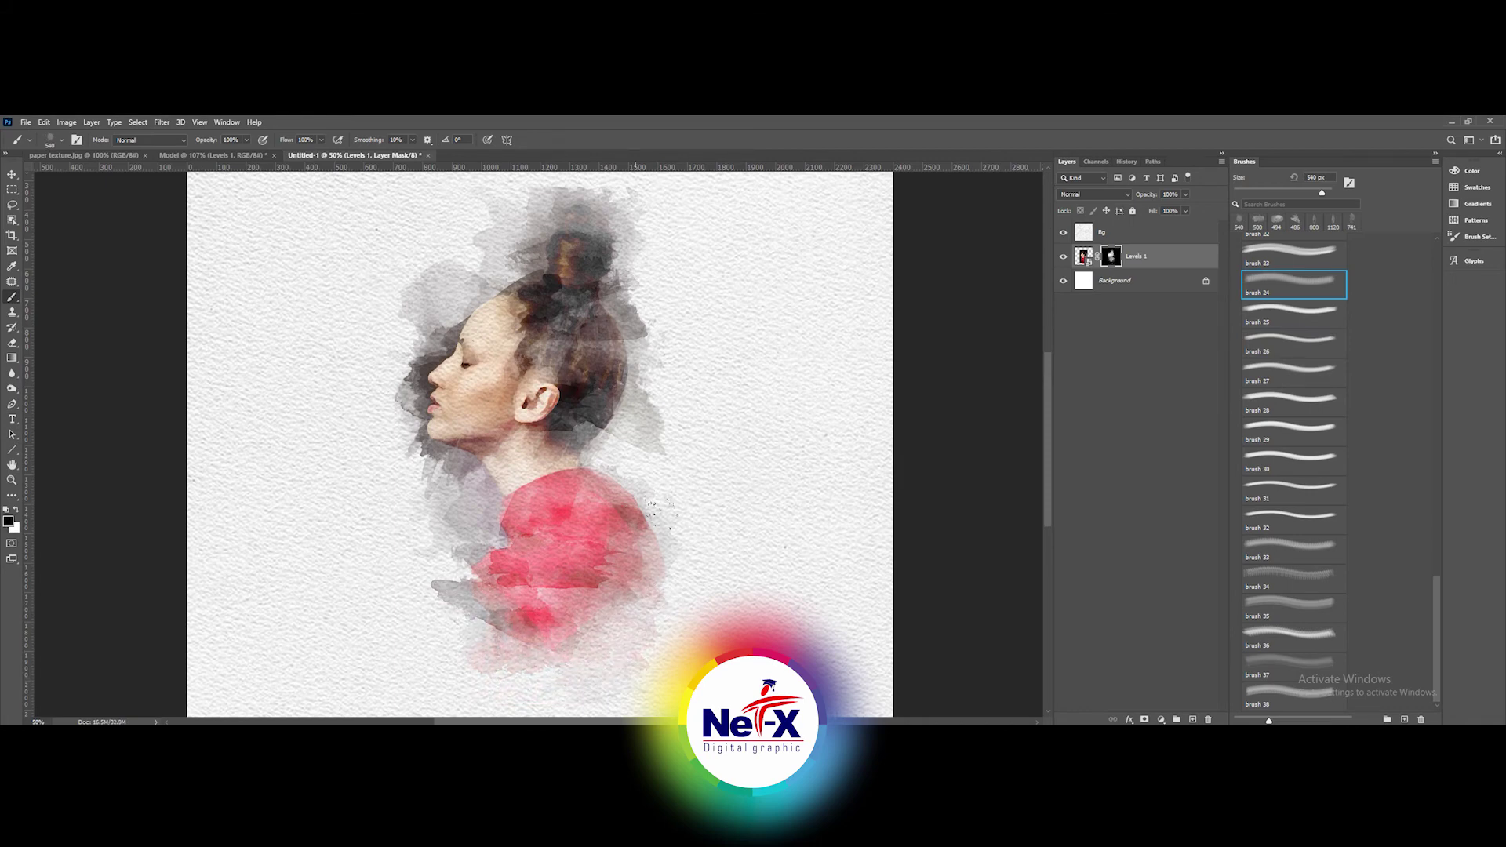
key("v")
left_click(785, 439)
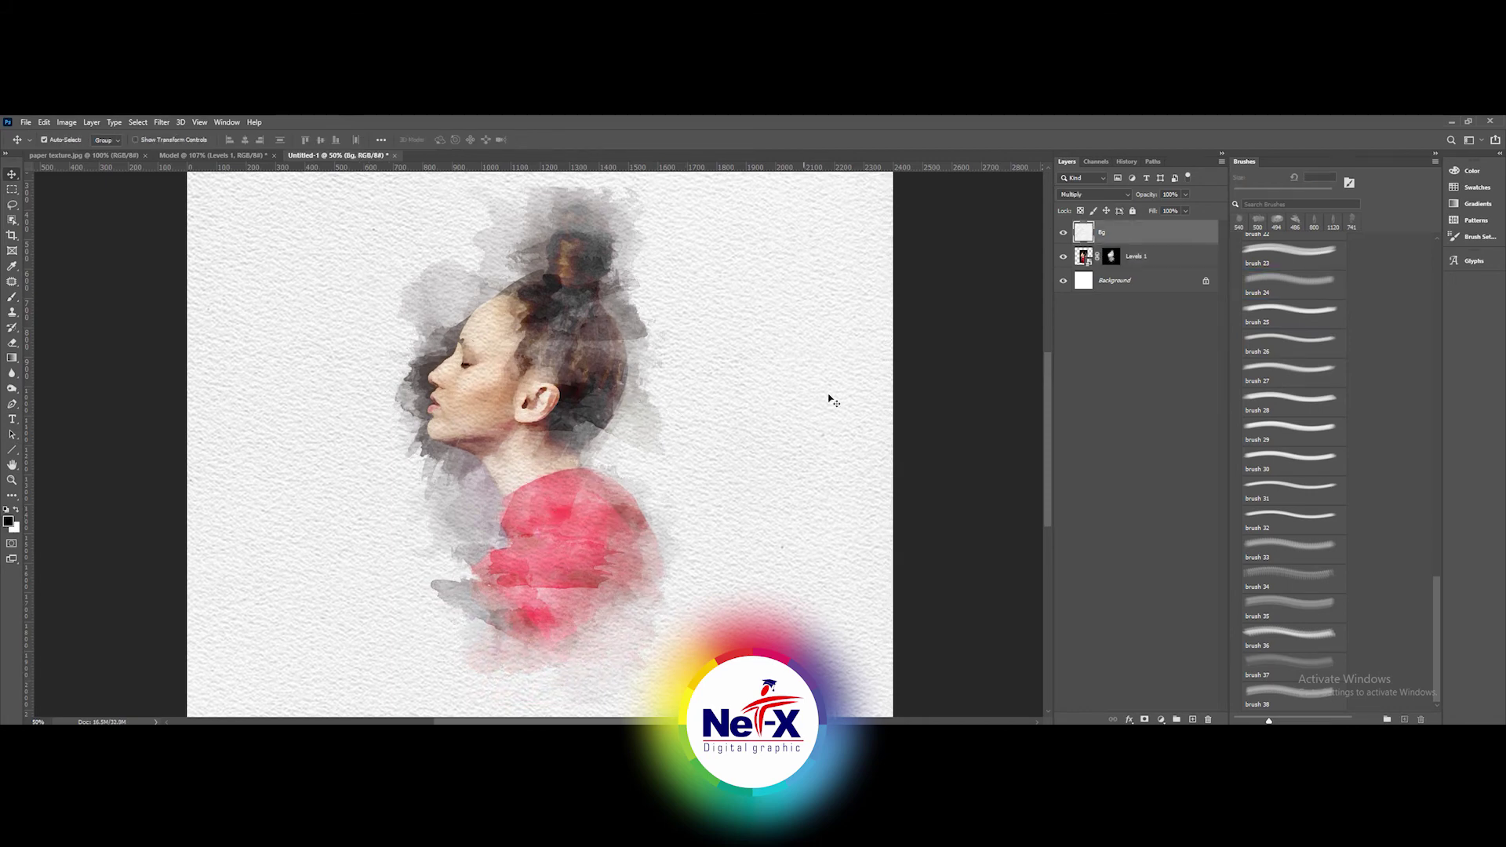
- Add a Levels adjustment layer above Bg with the black input raised to 23
left_click(1161, 719)
left_click(1184, 561)
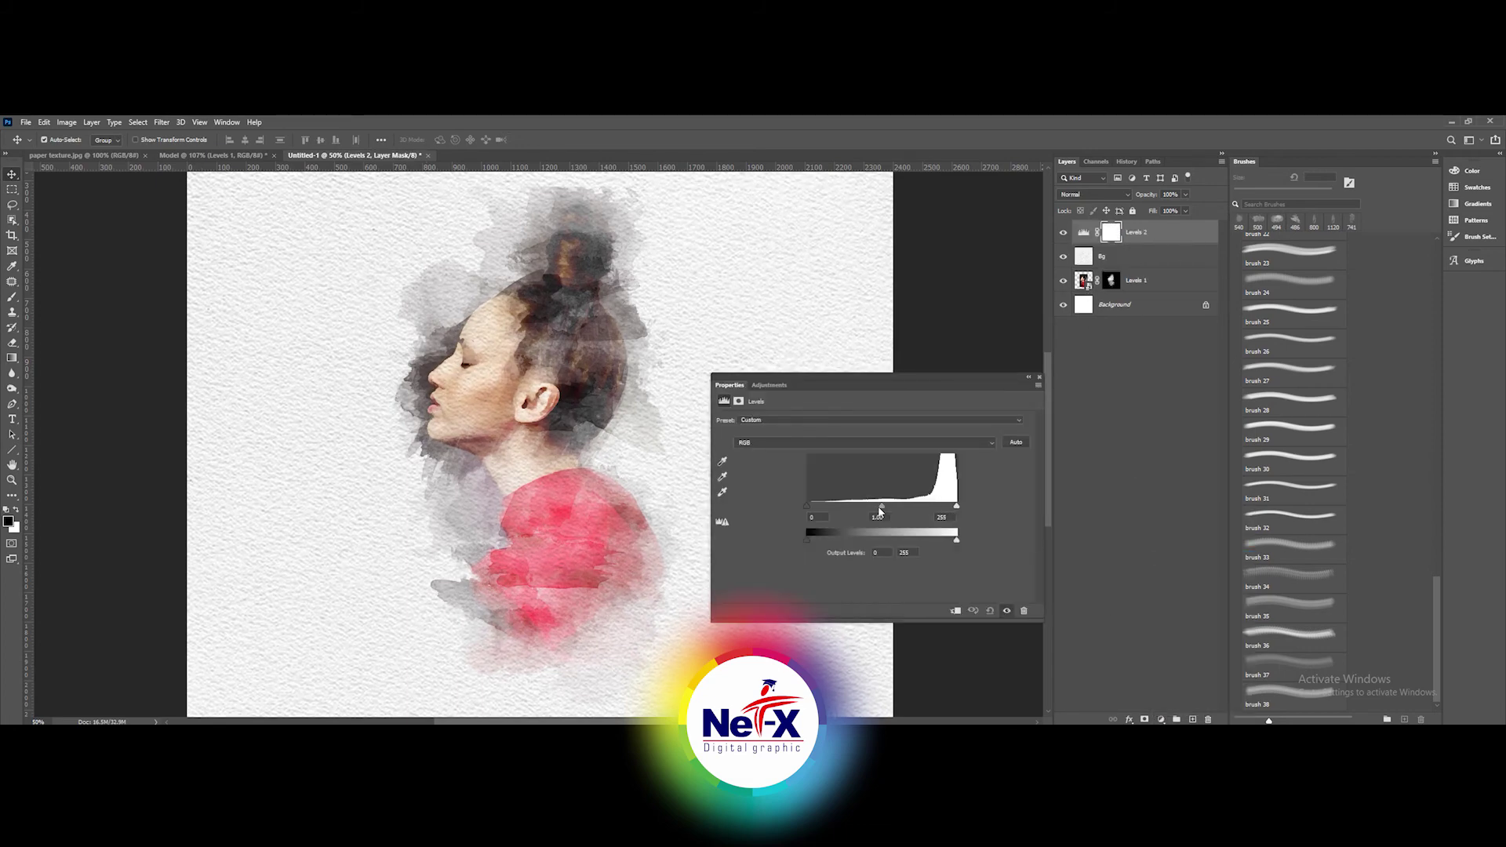
left_click_drag(807, 506, 821, 506)
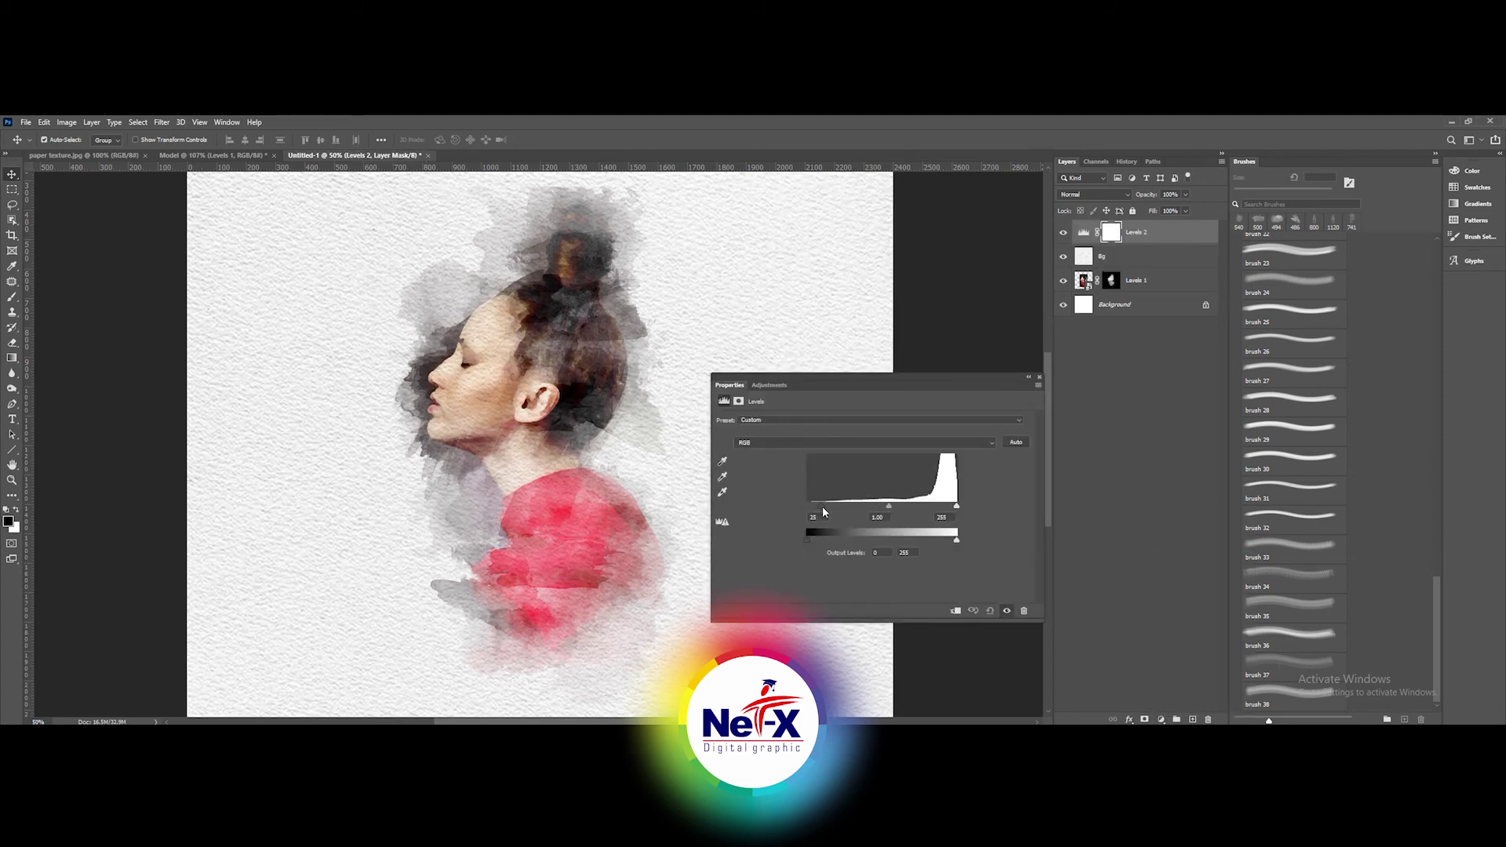
left_click(1039, 378)
- Paint white on the Levels 1 mask with brush 24 to reveal dark forehead and hair texture
left_click(1111, 280)
left_click(1292, 284)
key("x")
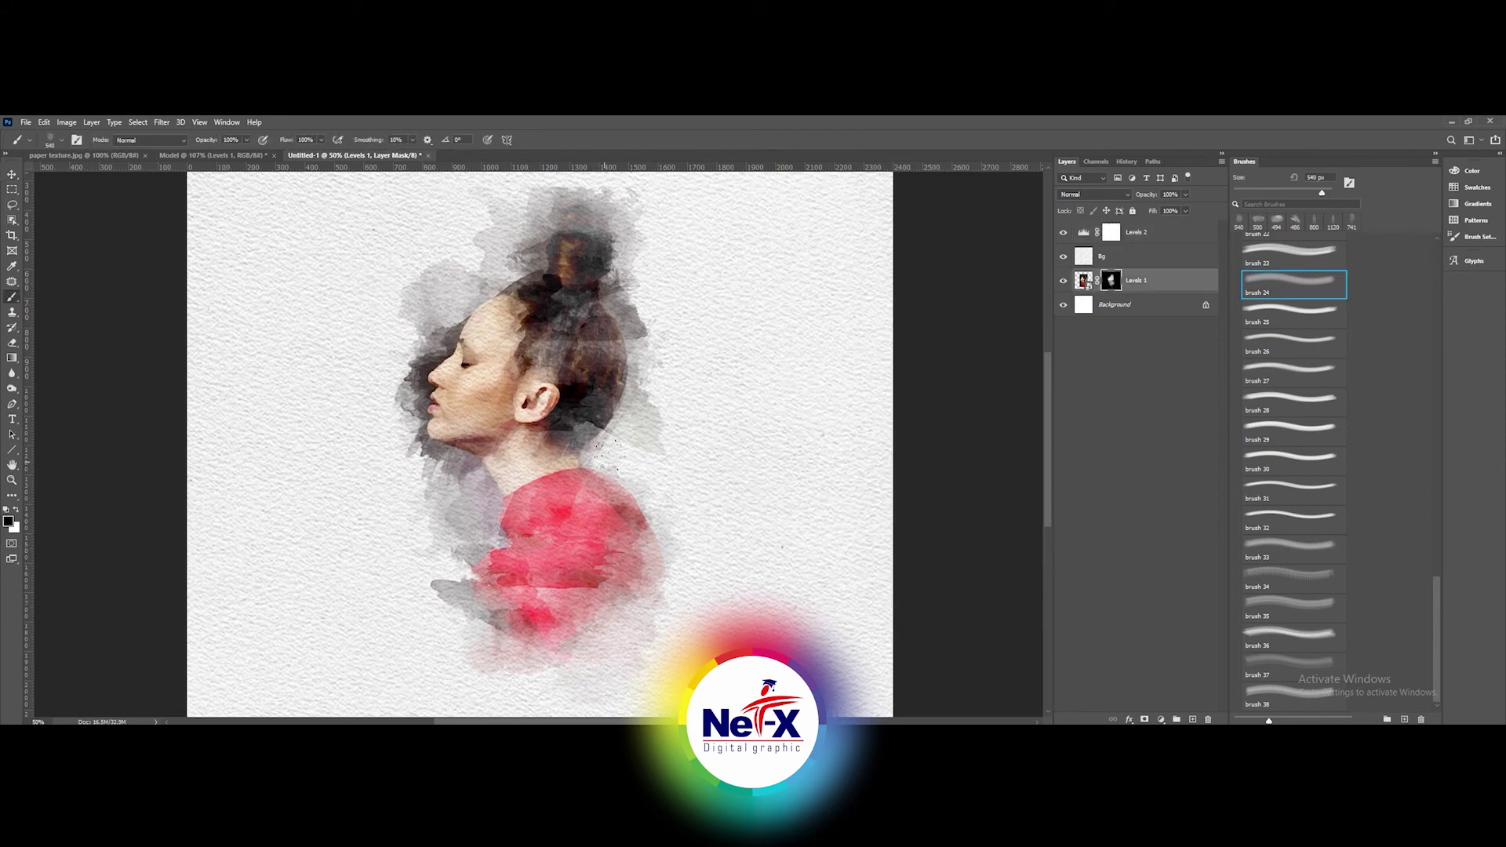
left_click(480, 295)
left_click_drag(504, 274, 554, 283)
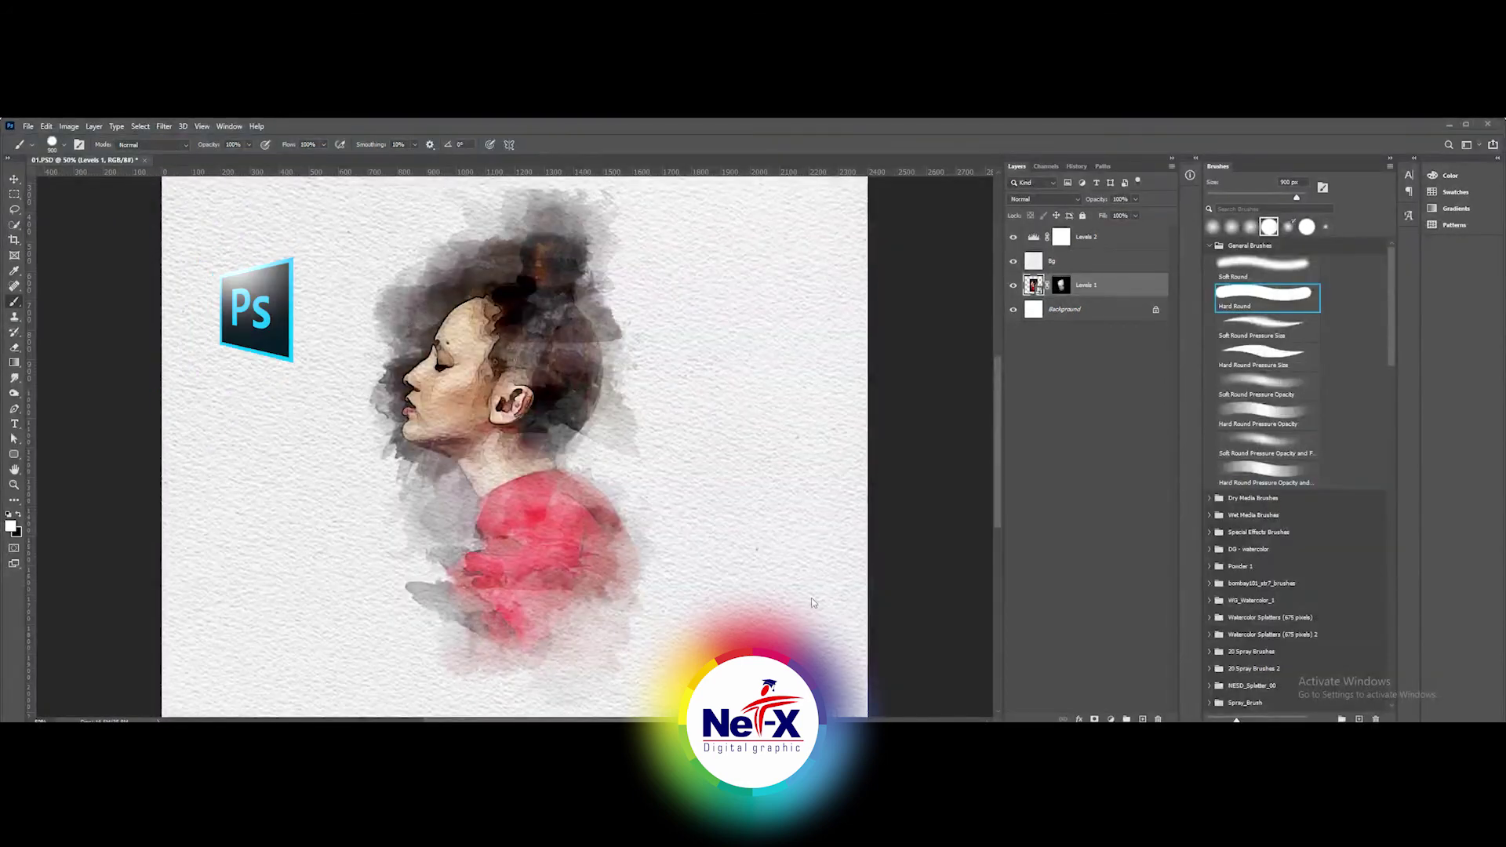
- On a new layer, paint soft red, yellow and purple washes over the head, face and neck
left_click(1142, 718)
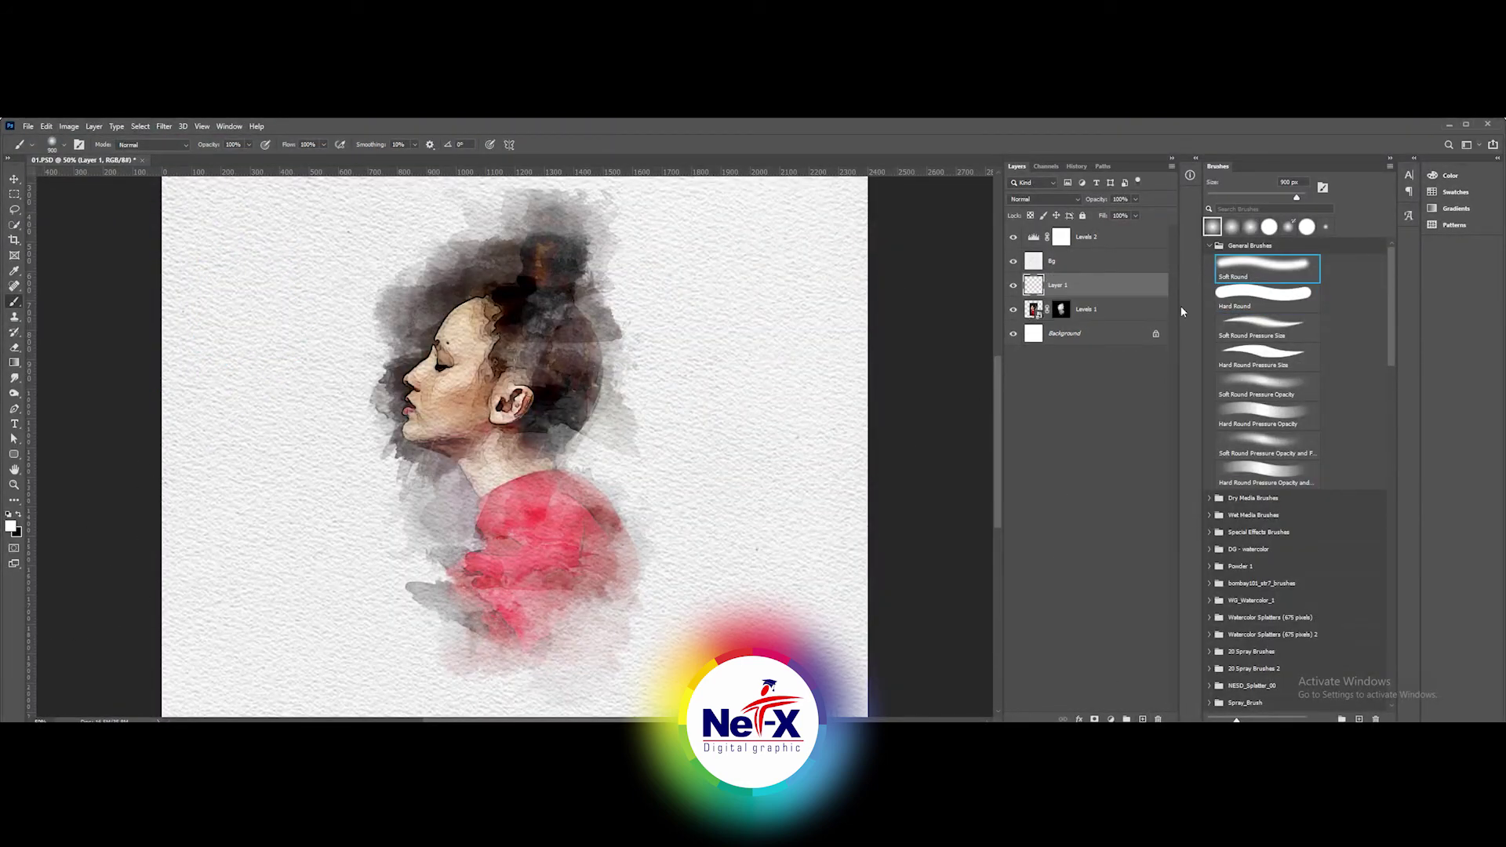
left_click(1450, 175)
left_click(1388, 183)
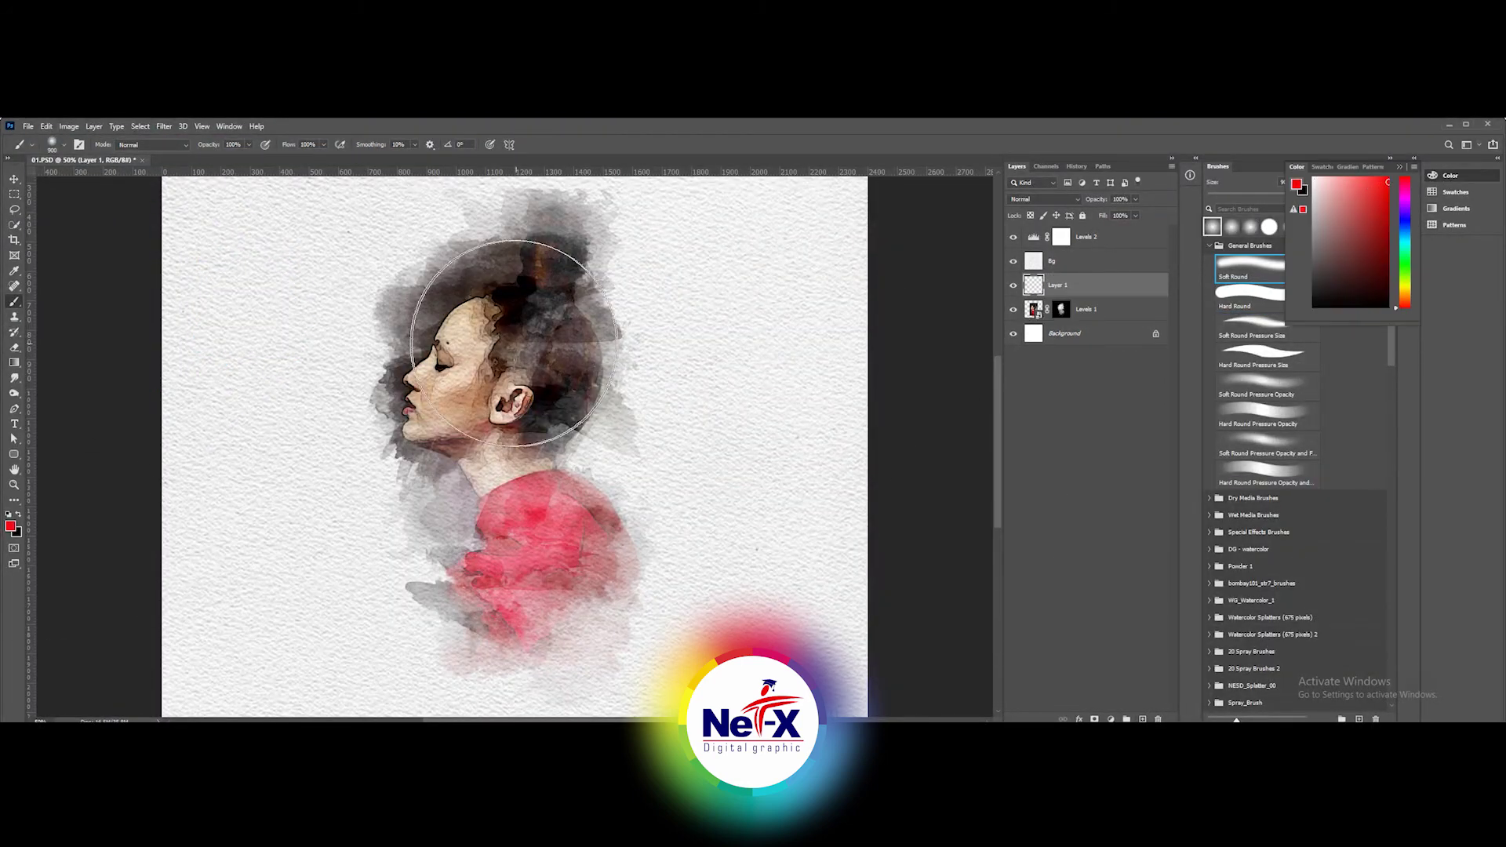
key("bracketleft")
key("bracketleft")
left_click_drag(471, 326, 485, 342)
left_click(1402, 293)
left_click_drag(588, 387, 596, 415)
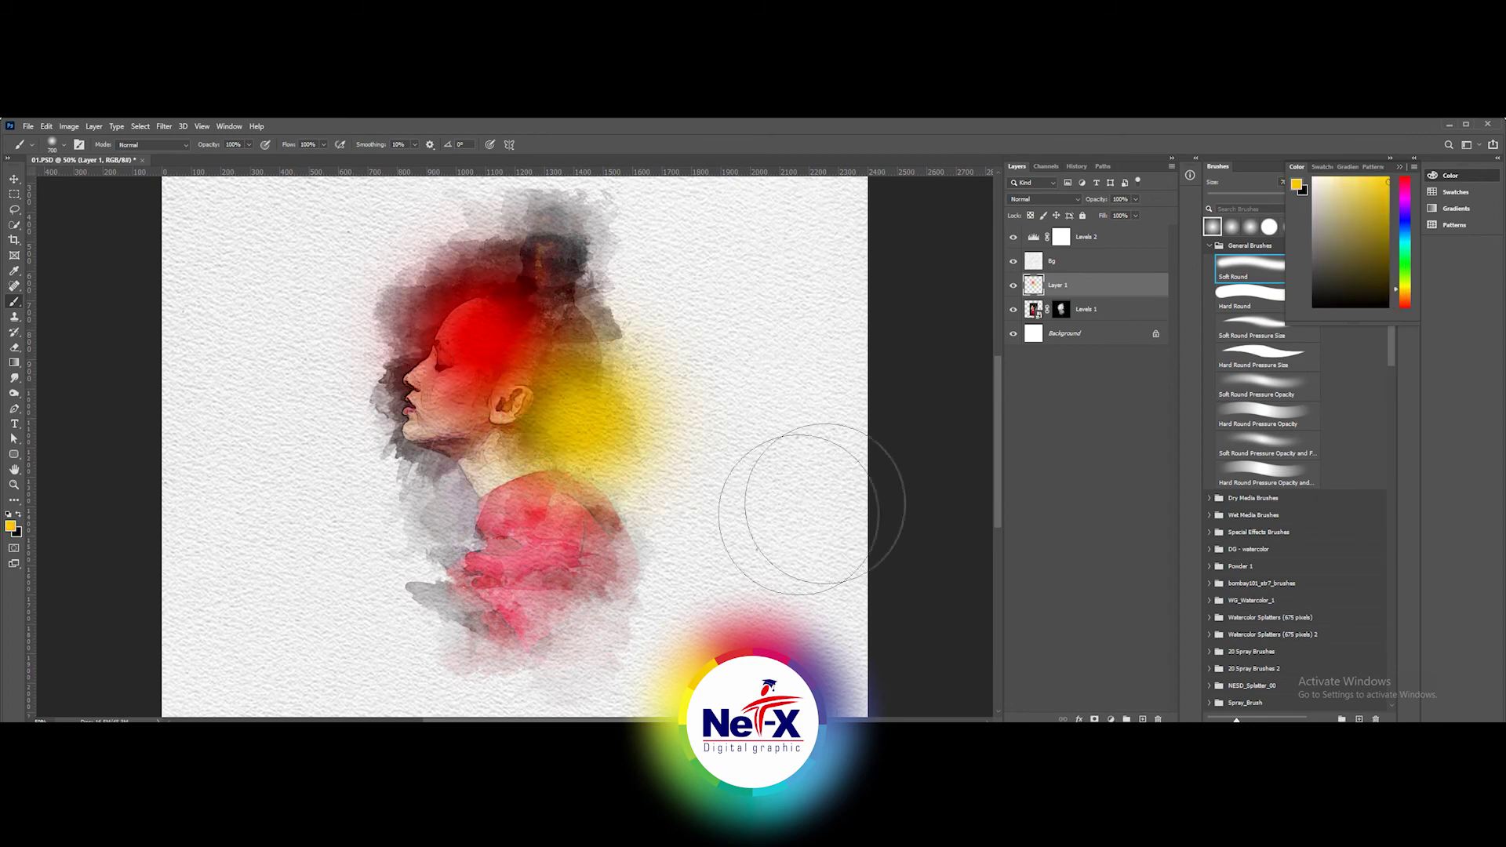
left_click(1401, 201)
left_click_drag(459, 439, 471, 478)
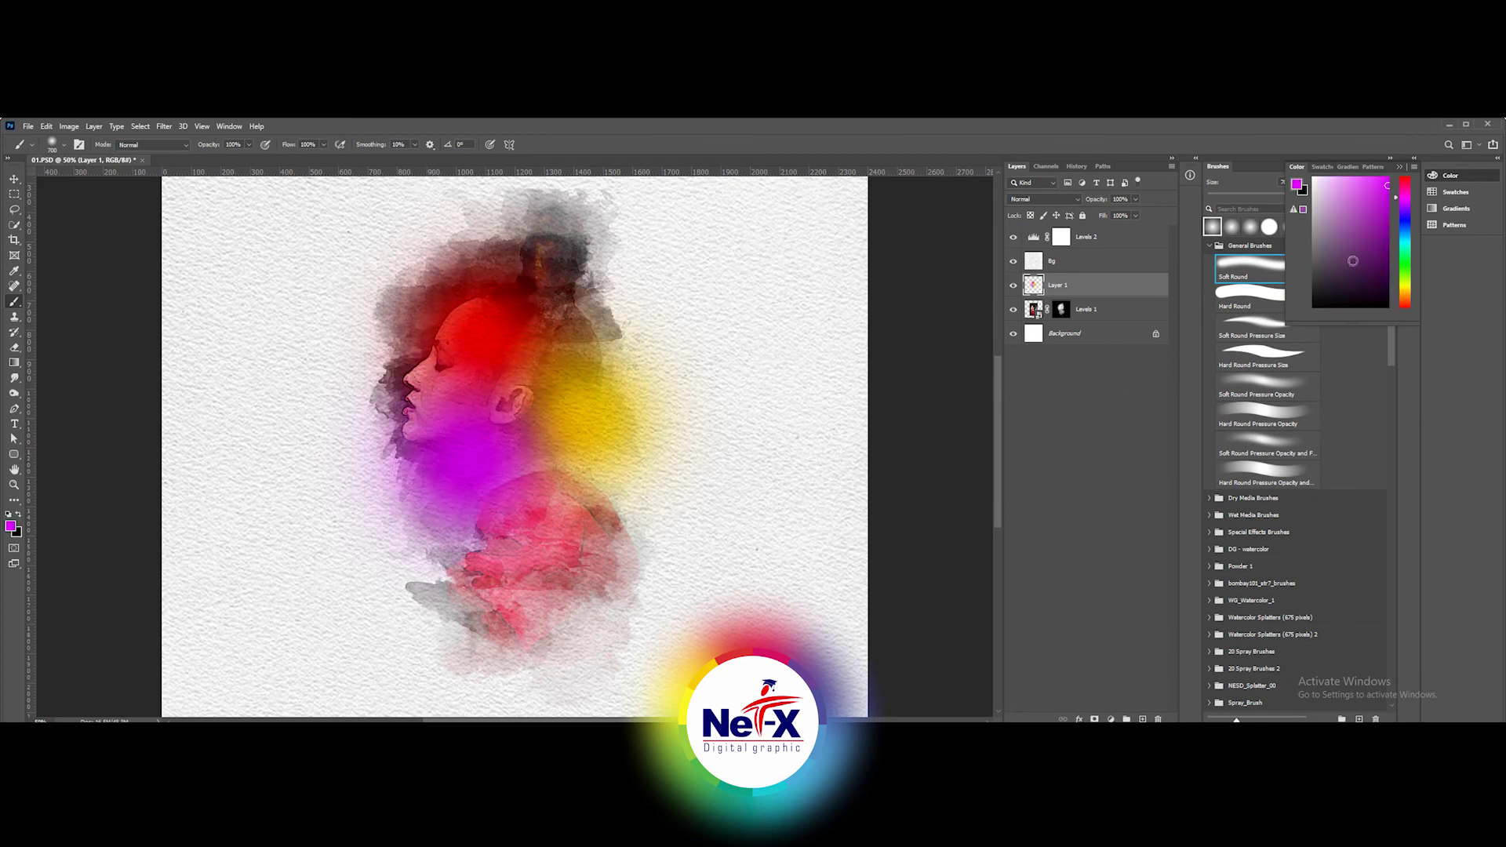
- Add cyan, yellow, blue and magenta washes across the portrait, undoing one stray bottom stroke
left_click(1402, 244)
left_click_drag(585, 510, 592, 538)
left_click(1404, 302)
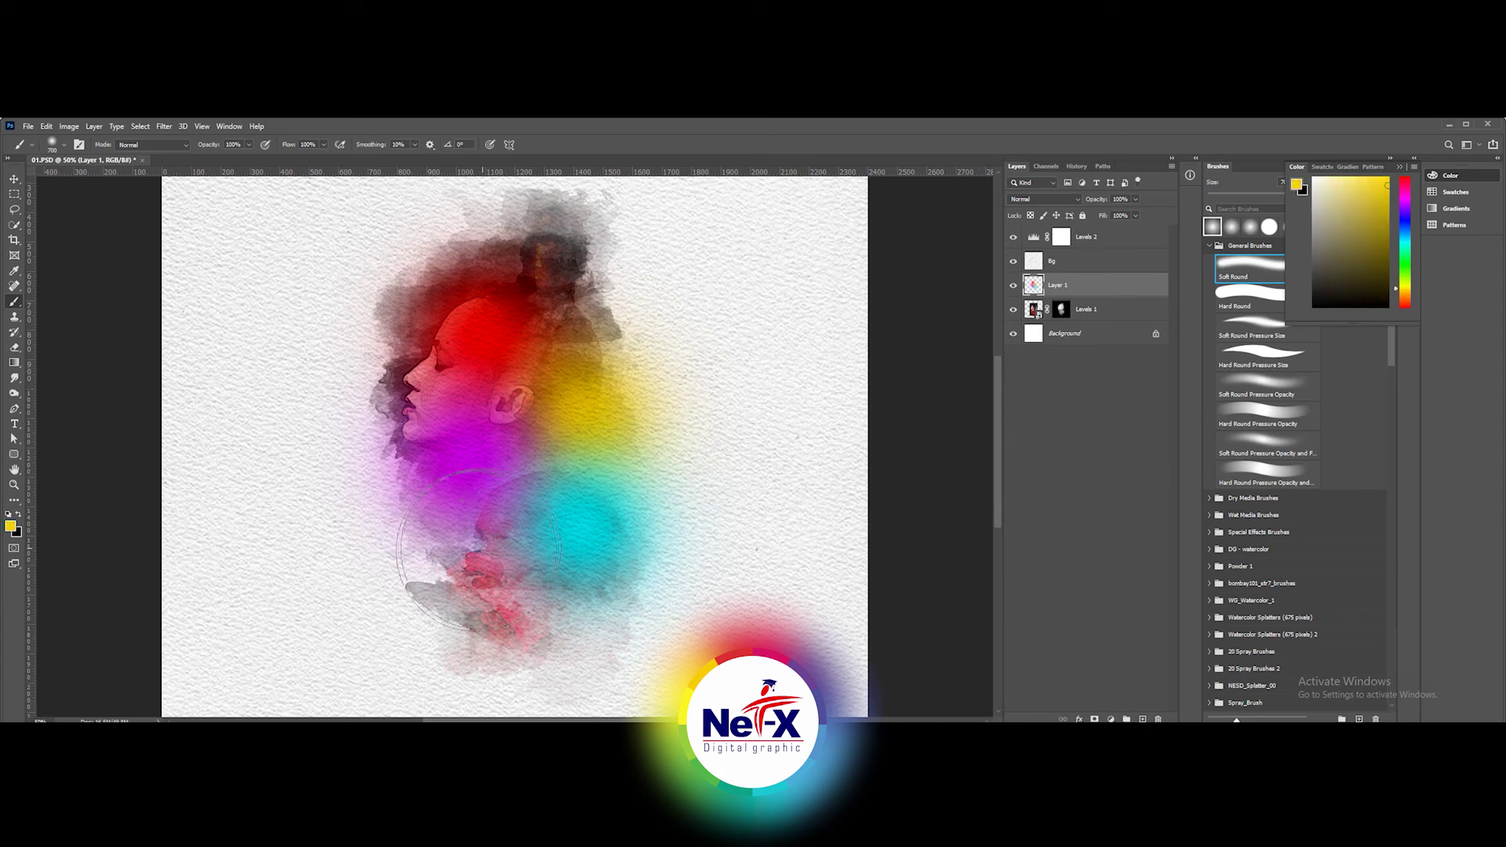
left_click_drag(424, 565, 447, 611)
key("ctrl+z")
left_click_drag(553, 302, 549, 235)
left_click(1401, 247)
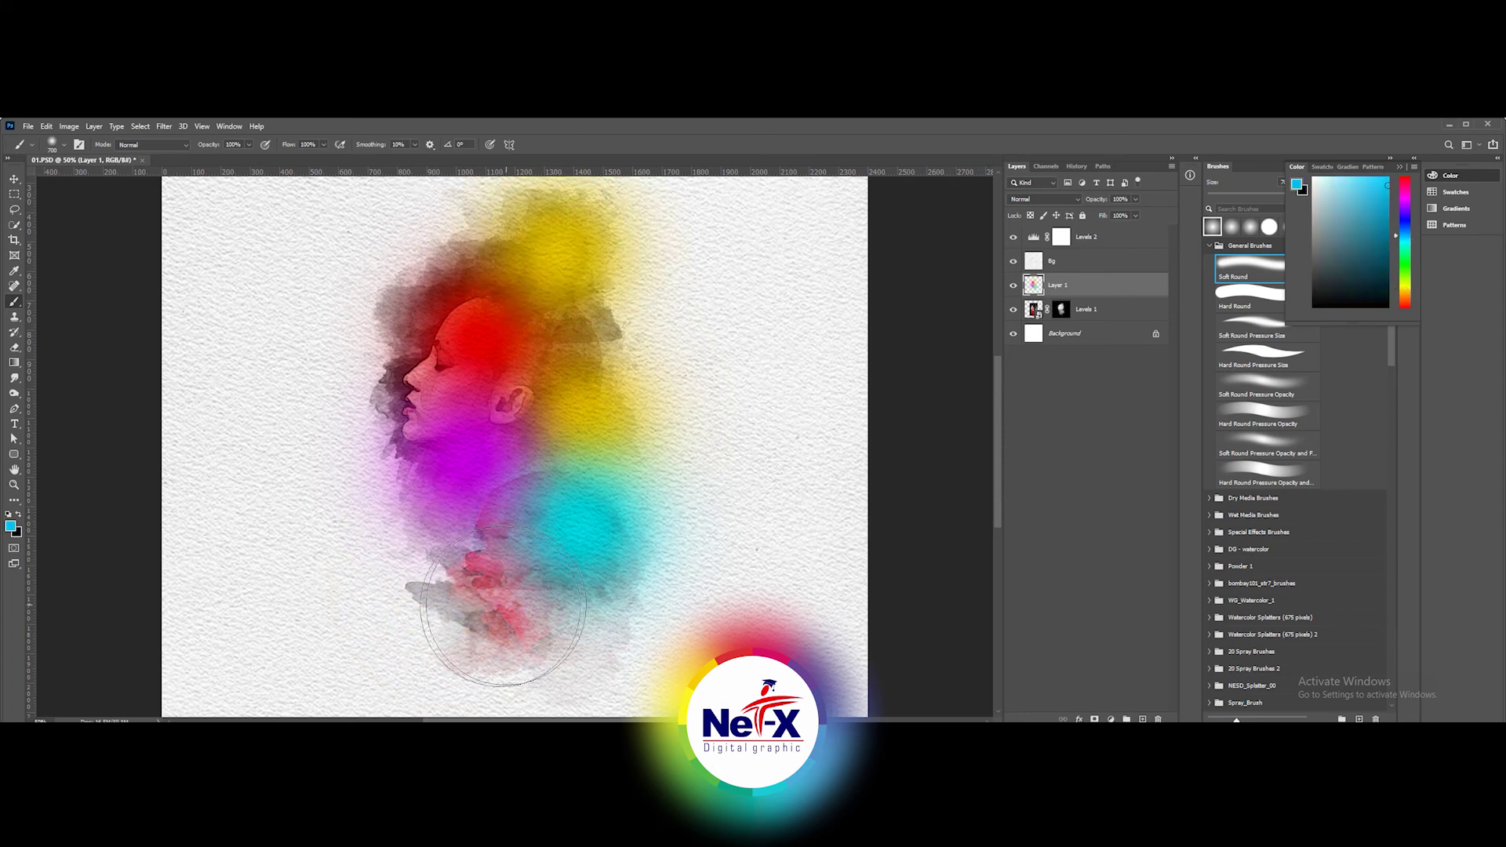
left_click_drag(470, 627, 424, 573)
left_click(1403, 196)
left_click_drag(522, 634, 541, 620)
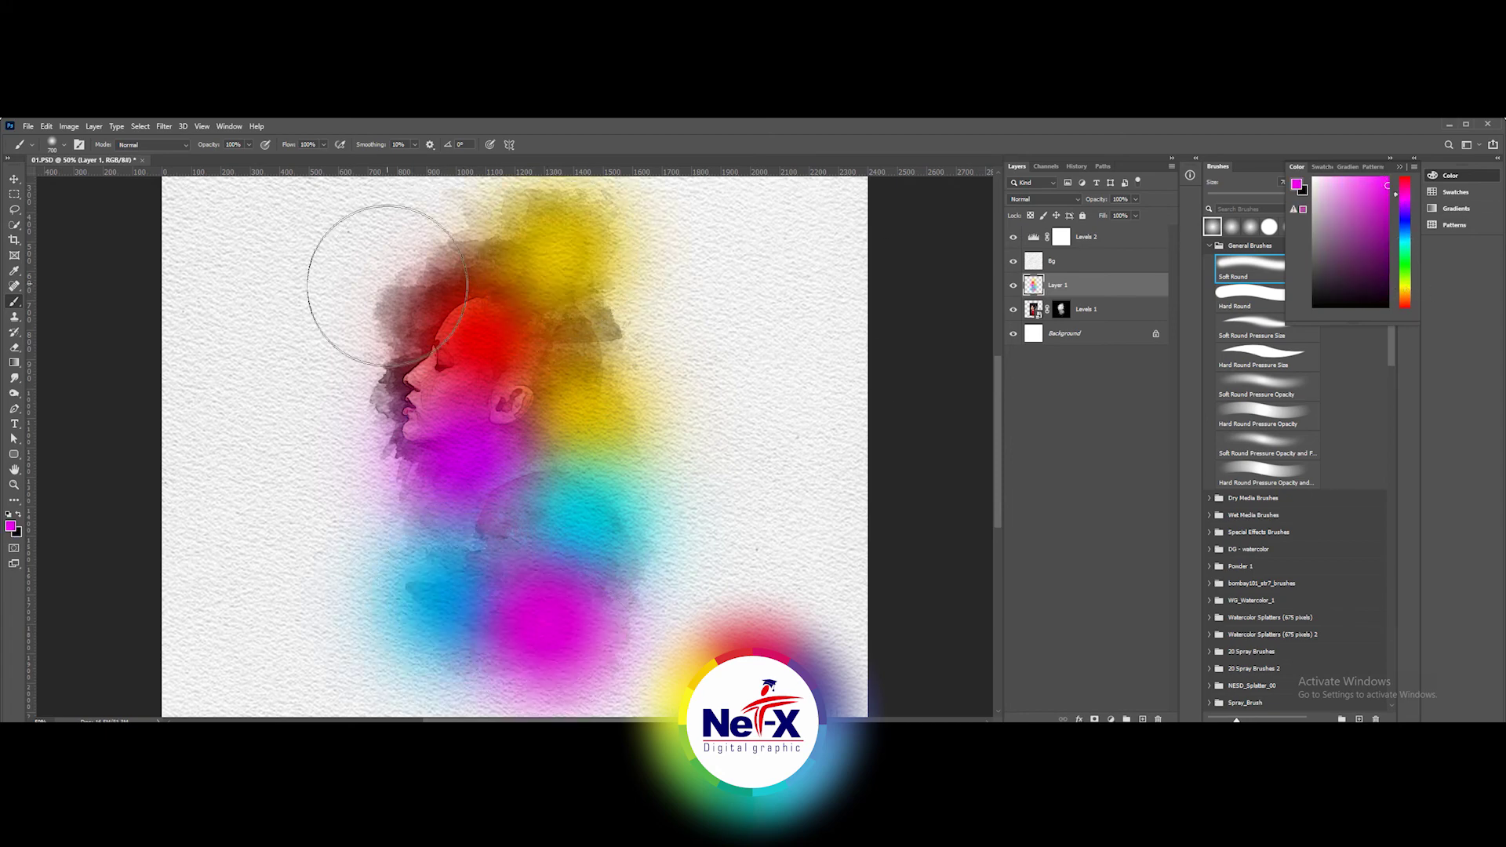
- Set Layer 1 to Color blend mode at 70% opacity
left_click(1043, 198)
left_click(1023, 478)
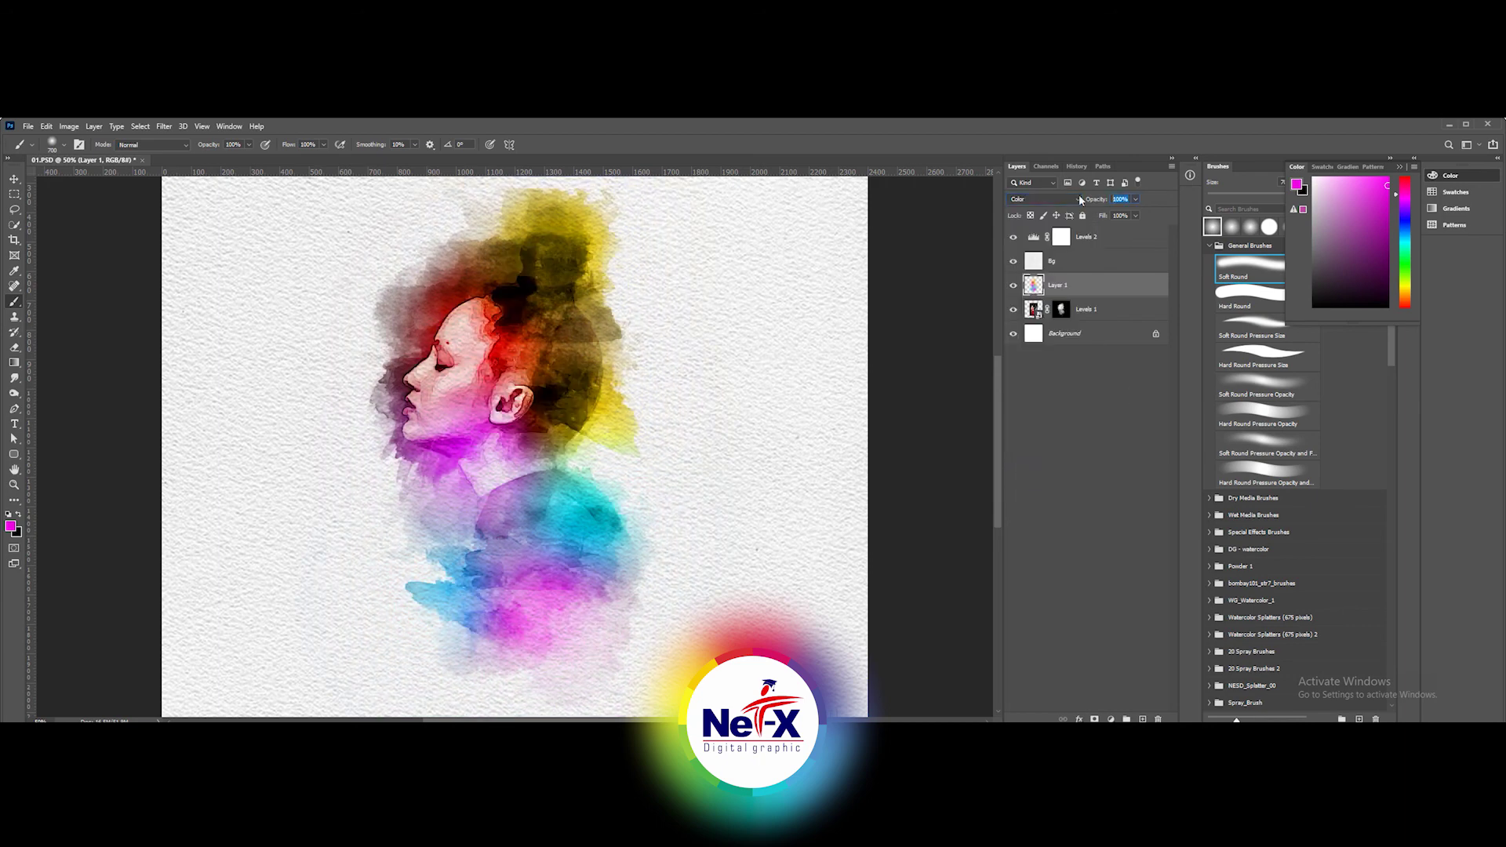
type("70")
key("Return")
- Apply a Gaussian Blur to soften the colour washes
left_click(164, 126)
left_click(148, 342)
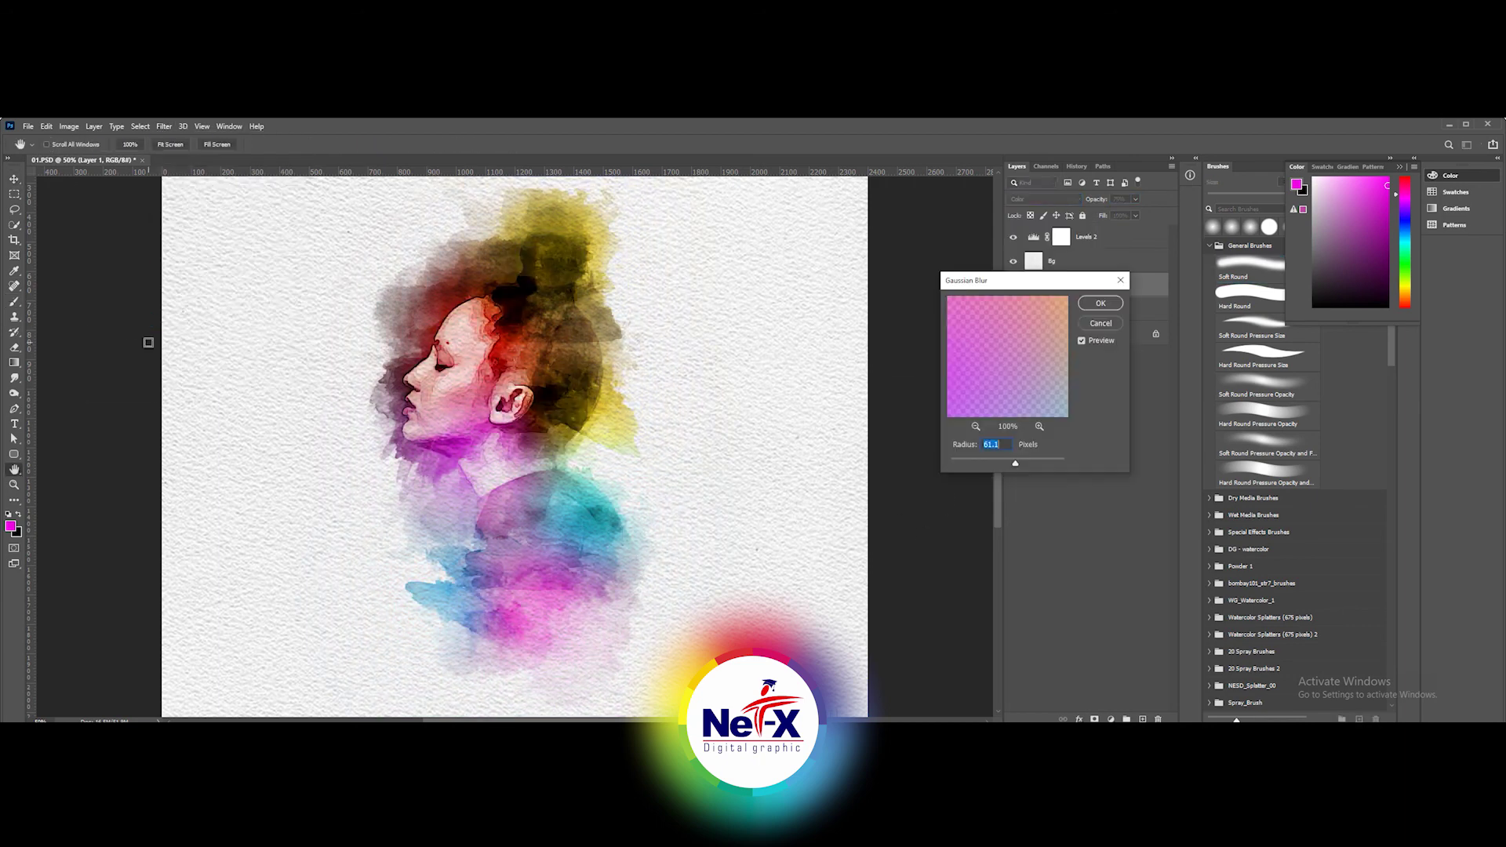
key("Return")
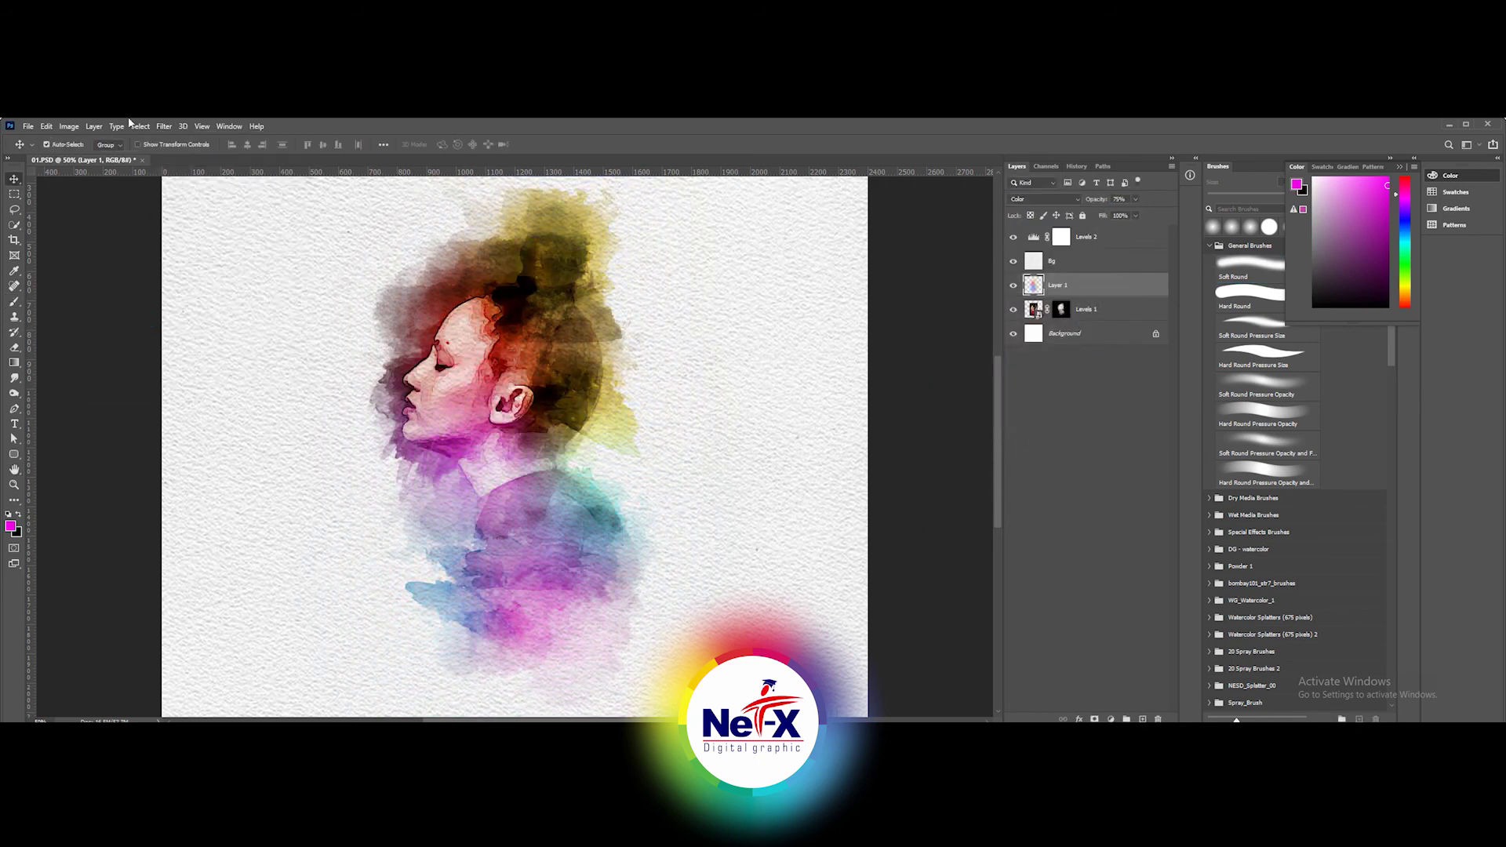
left_click(69, 125)
left_click(227, 358)
- Apply a Hue/Saturation shift of hue +100 and saturation -45 to the colour washes
mouse_move(1059, 380)
left_mouse_down()
mouse_move(1099, 382)
mouse_move(1037, 411)
left_mouse_up()
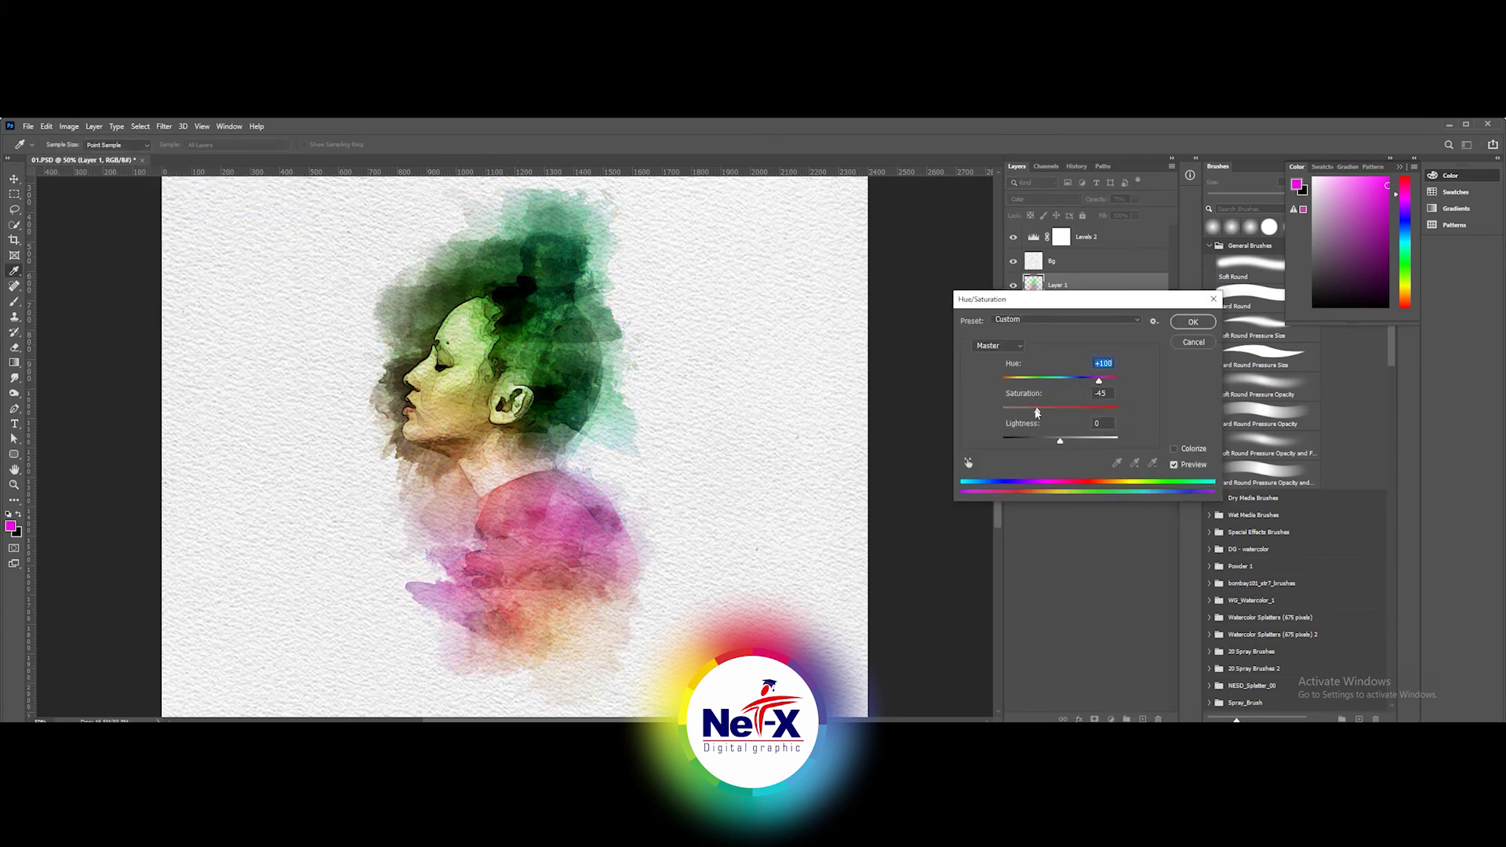
left_click(1192, 322)
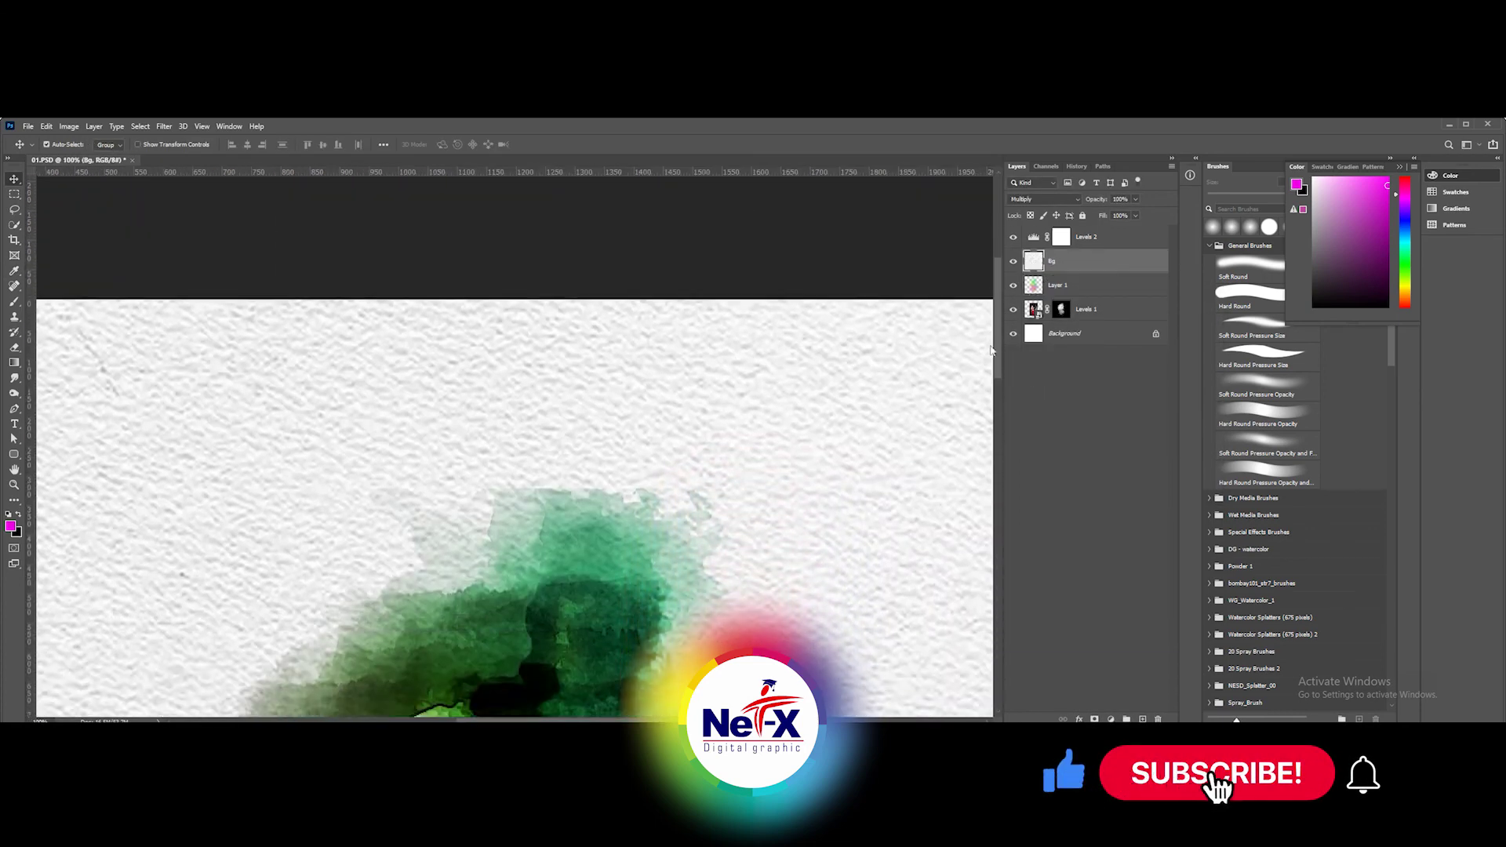
scroll(981, 444, "down", 2)
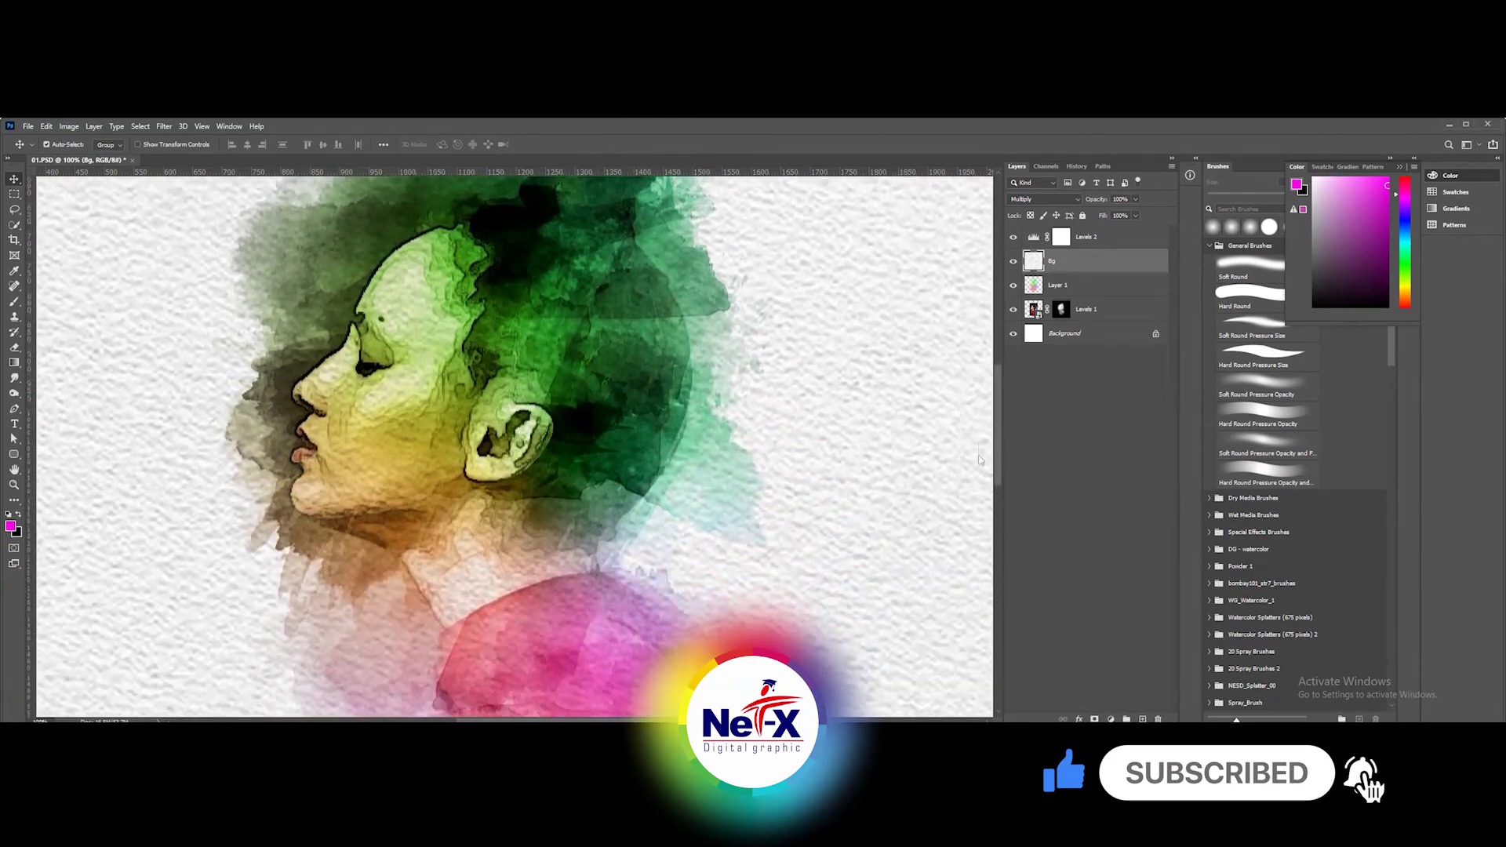
scroll(979, 470, "down", 2)
scroll(975, 510, "down", 2)
scroll(971, 562, "down", 2)
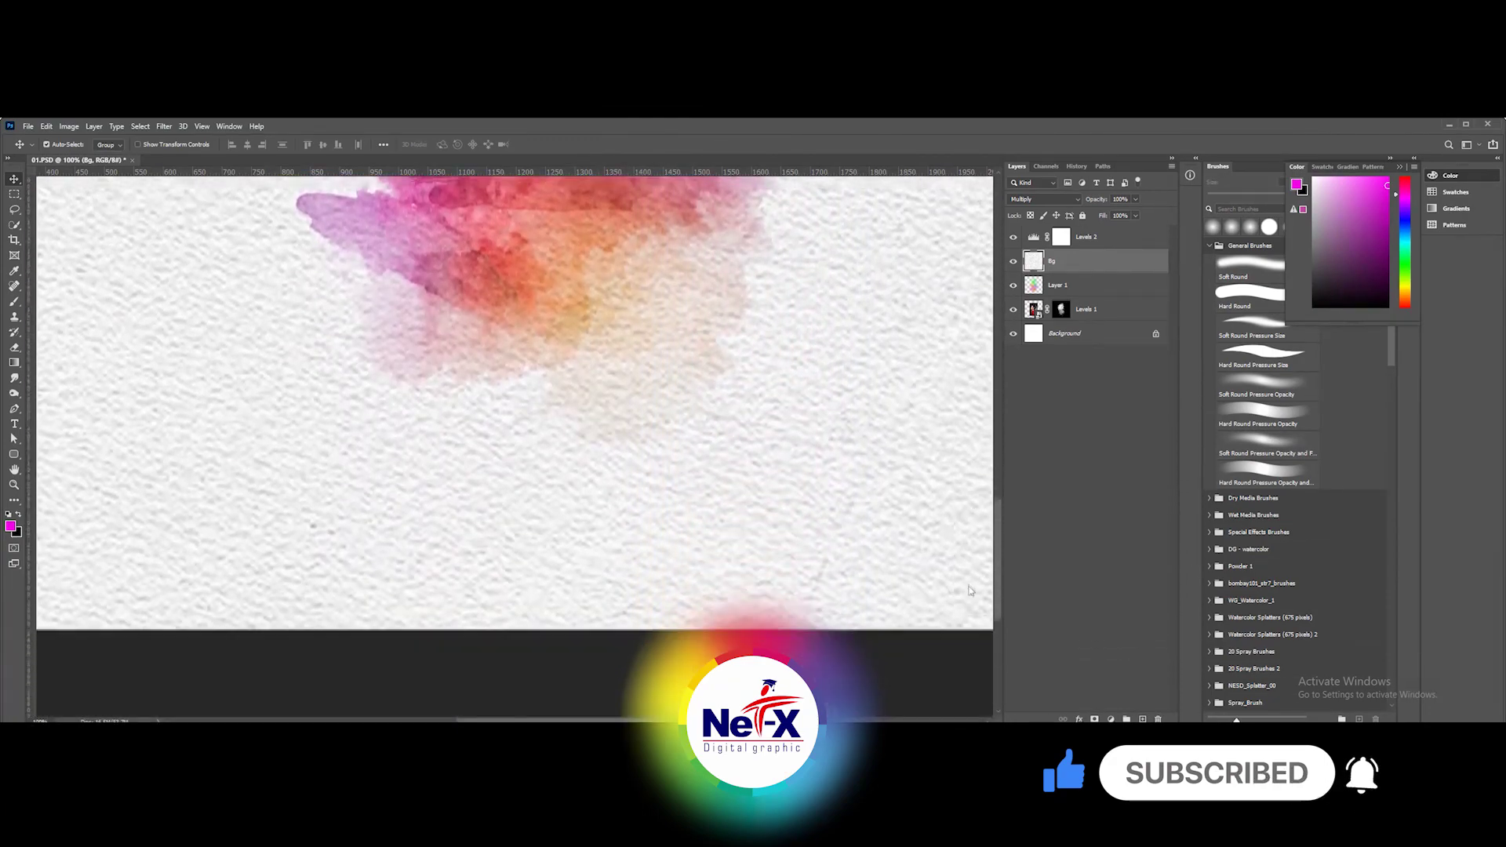